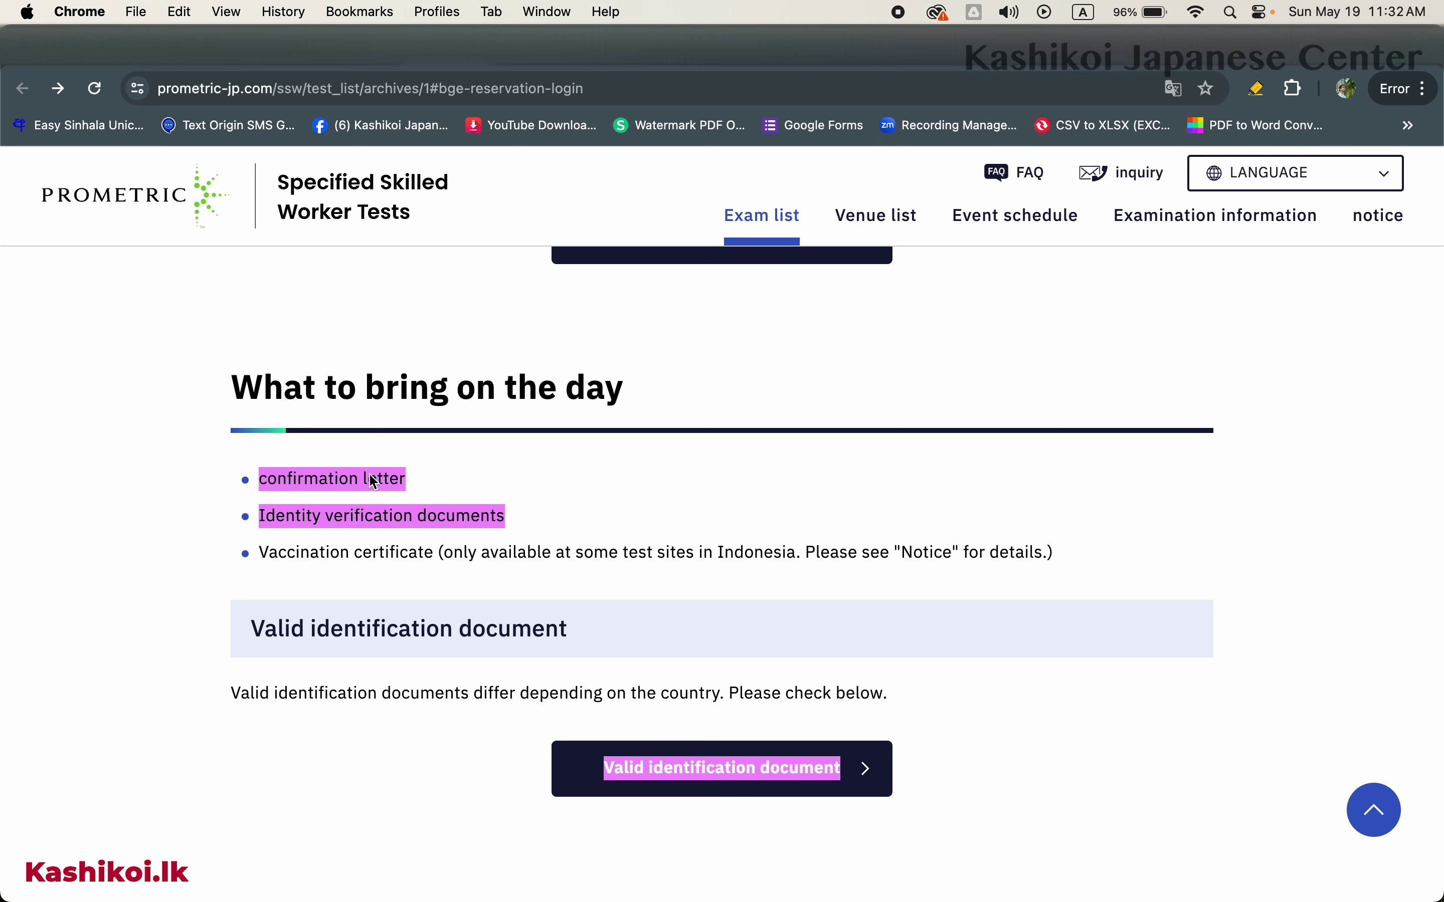
Return from the identification documents page to the JFT-Basic test page and open the Prometric ID creation form.
mouse_move(276, 510)
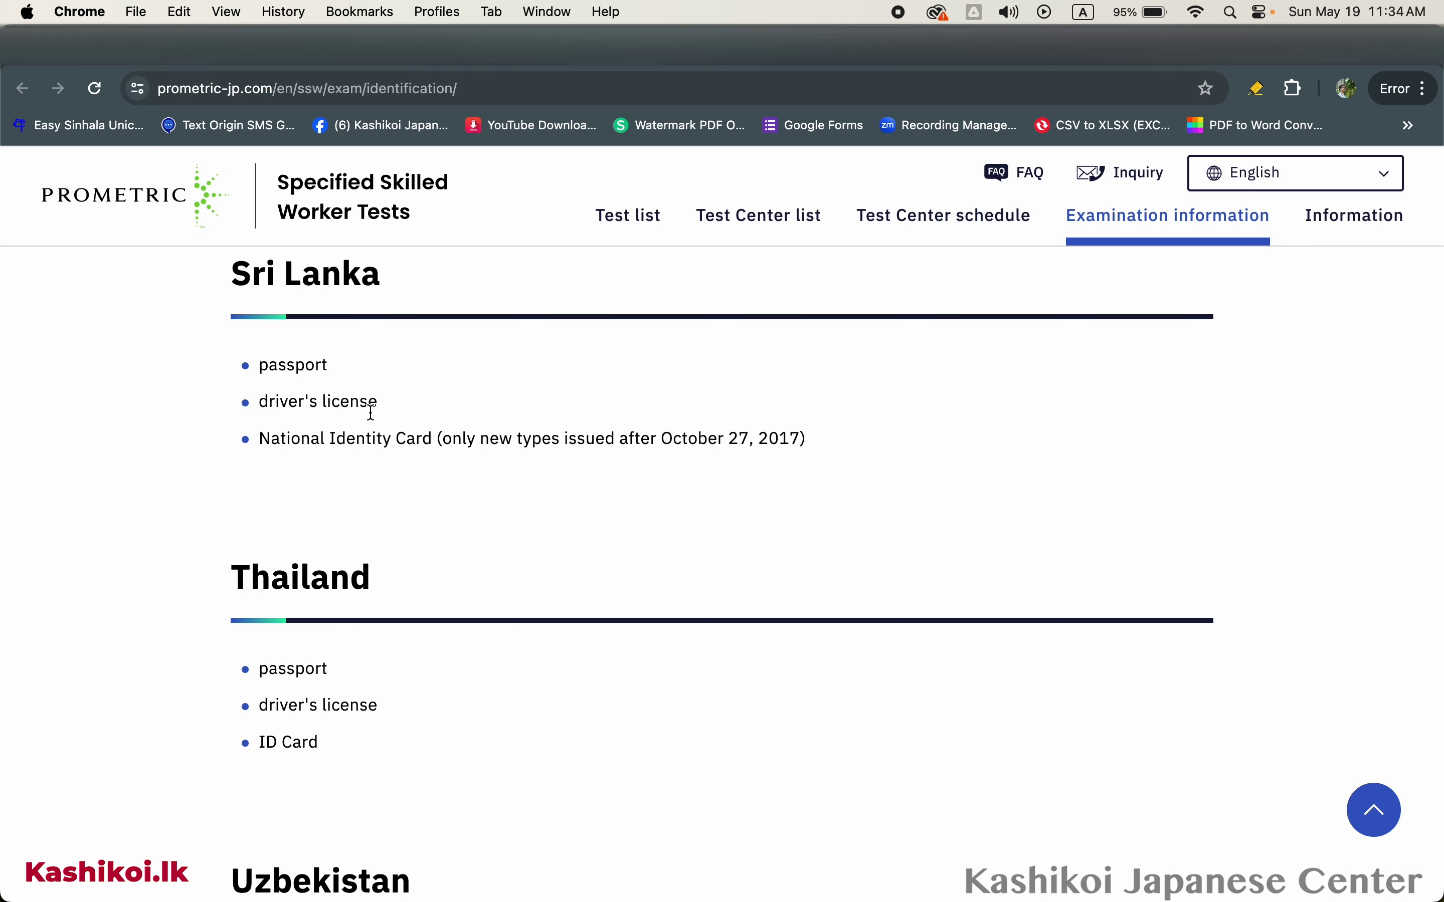
key("super+bracketleft")
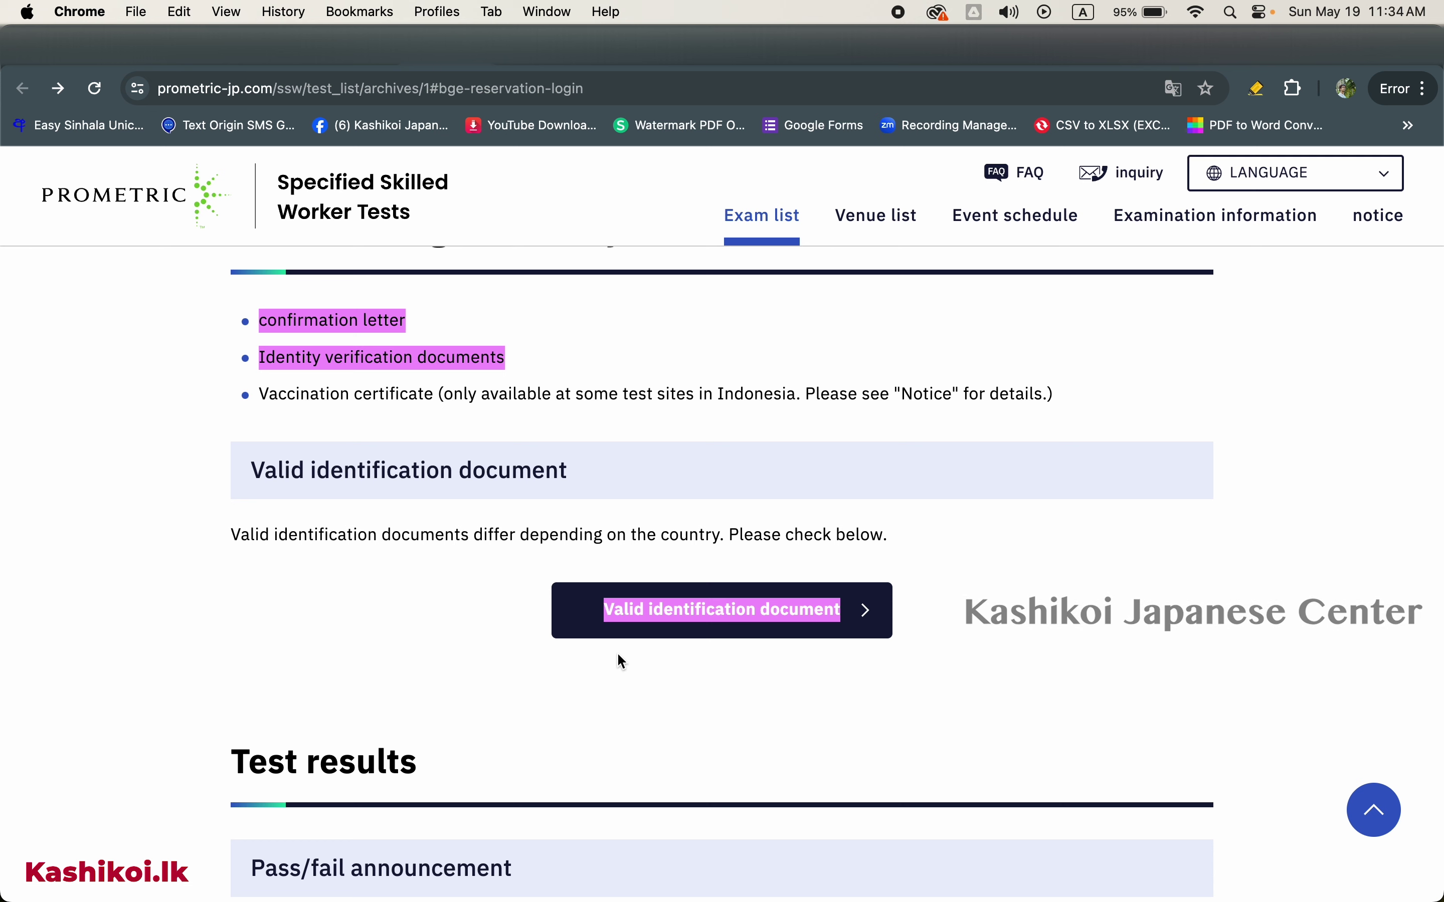
scroll(641, 452, "down", 1)
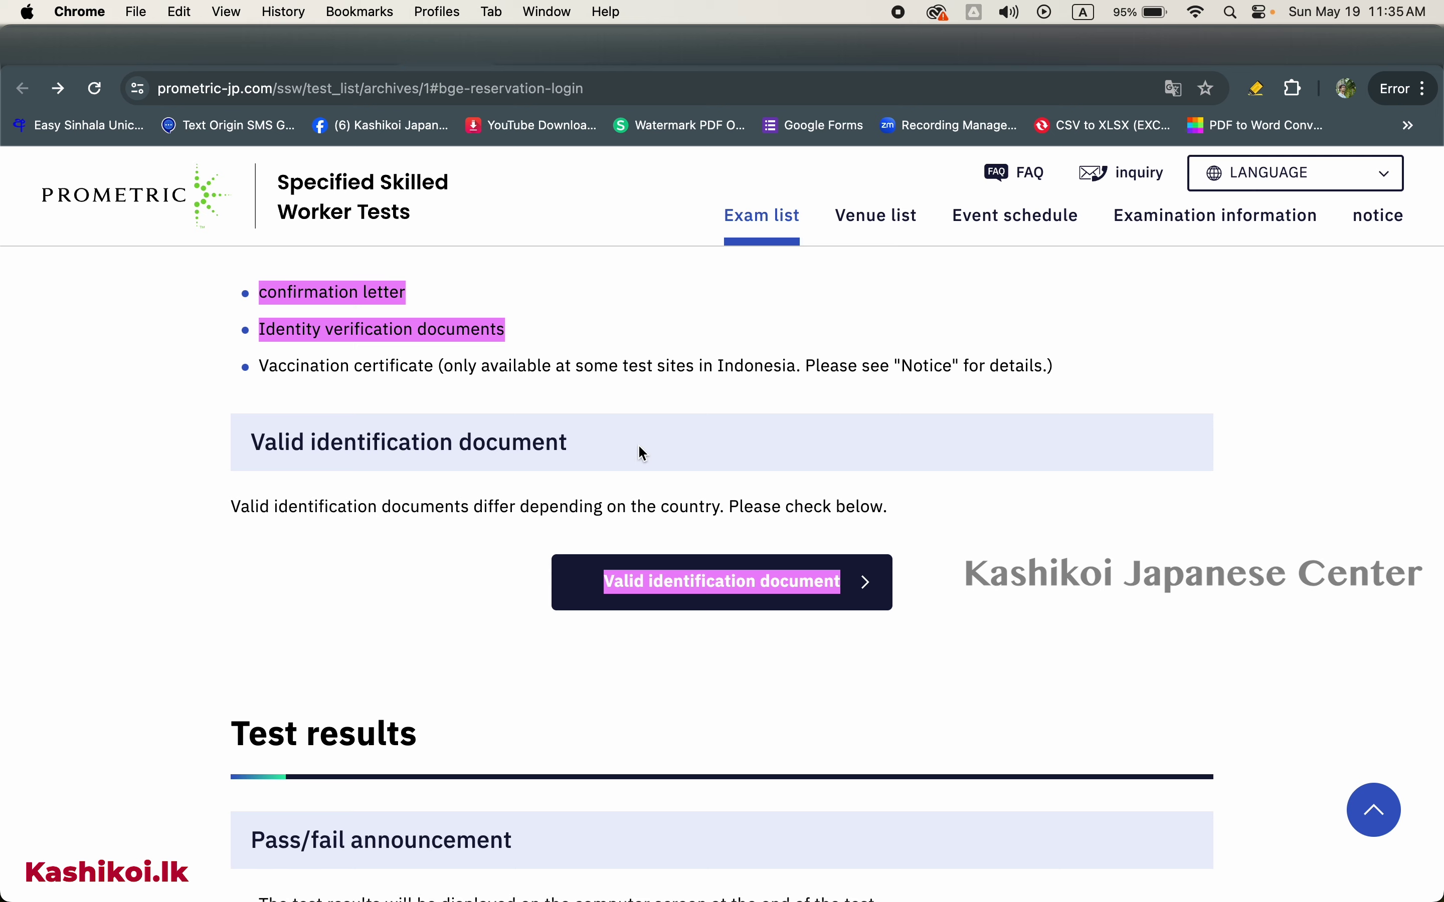
scroll(640, 446, "up", 10)
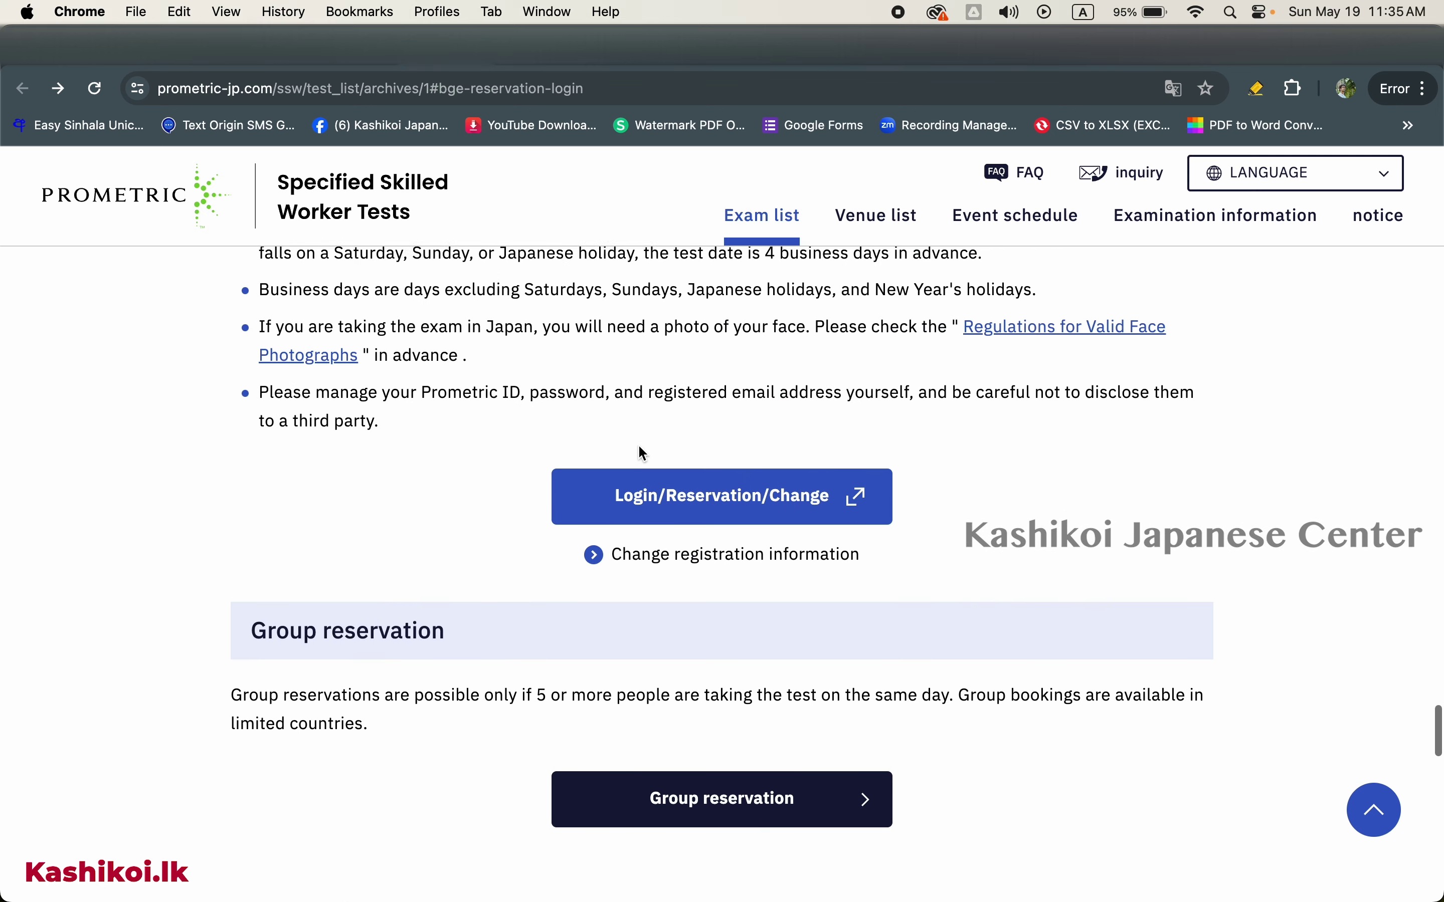
scroll(639, 448, "up", 7)
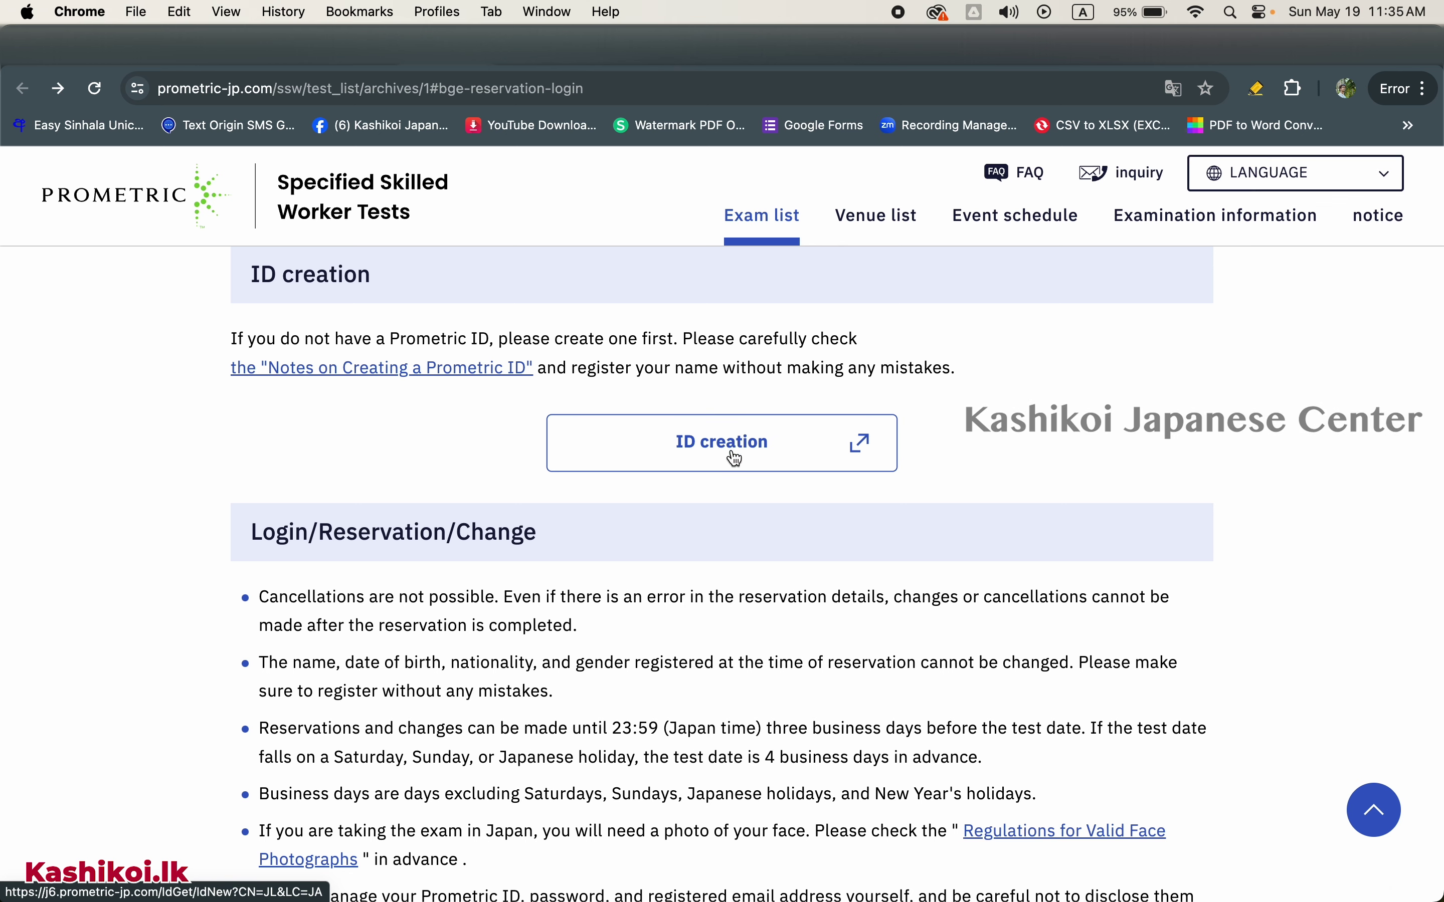
left_click(734, 458)
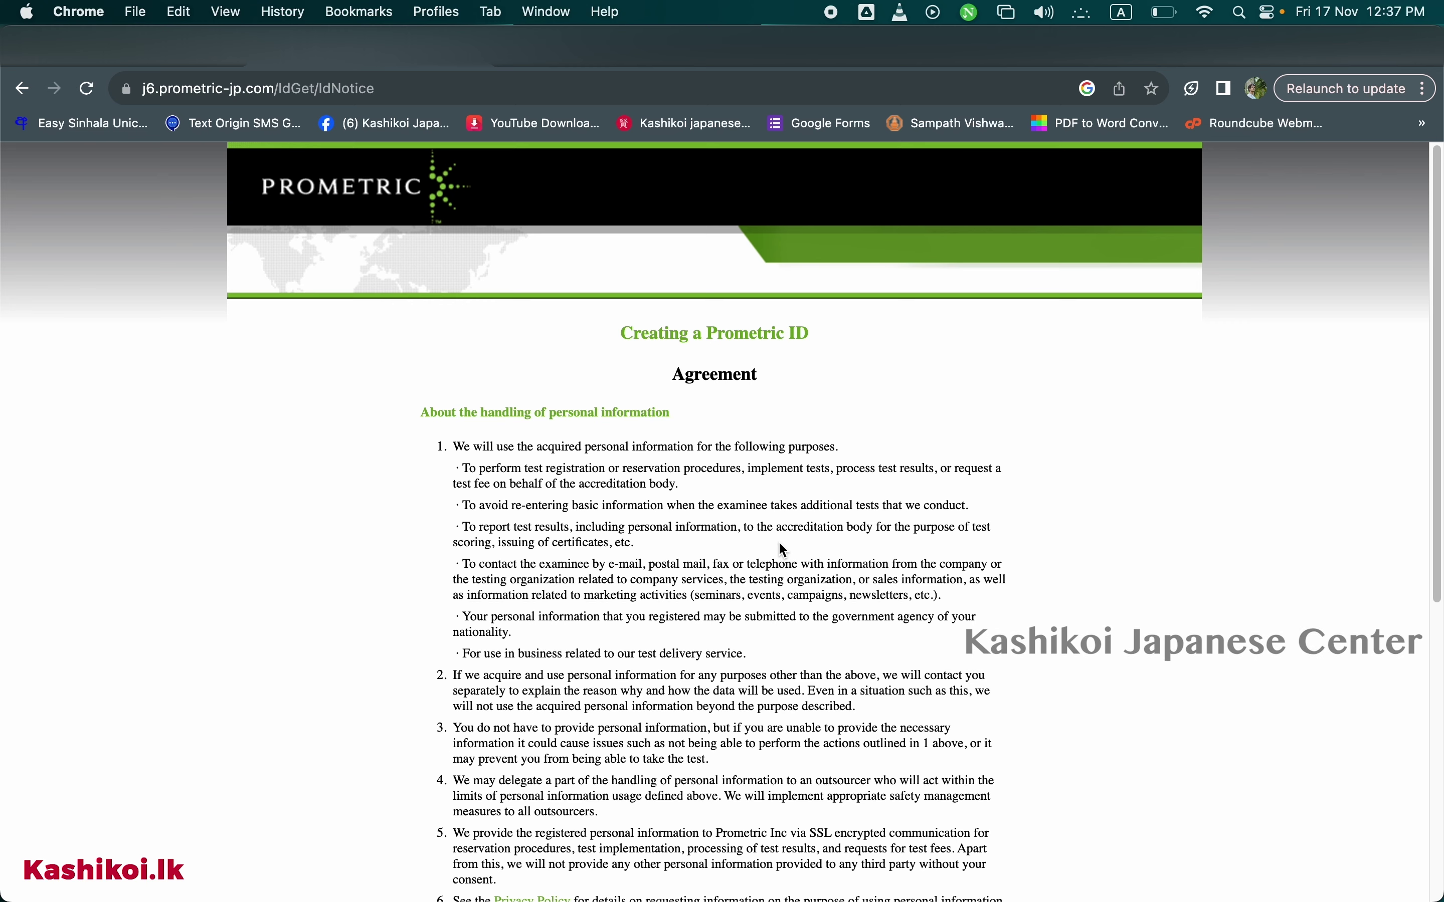
Accept the Prometric ID agreement and submit the applicant's e-mail address, answering Yes to the follow-up question.
scroll(783, 549, "down", 8)
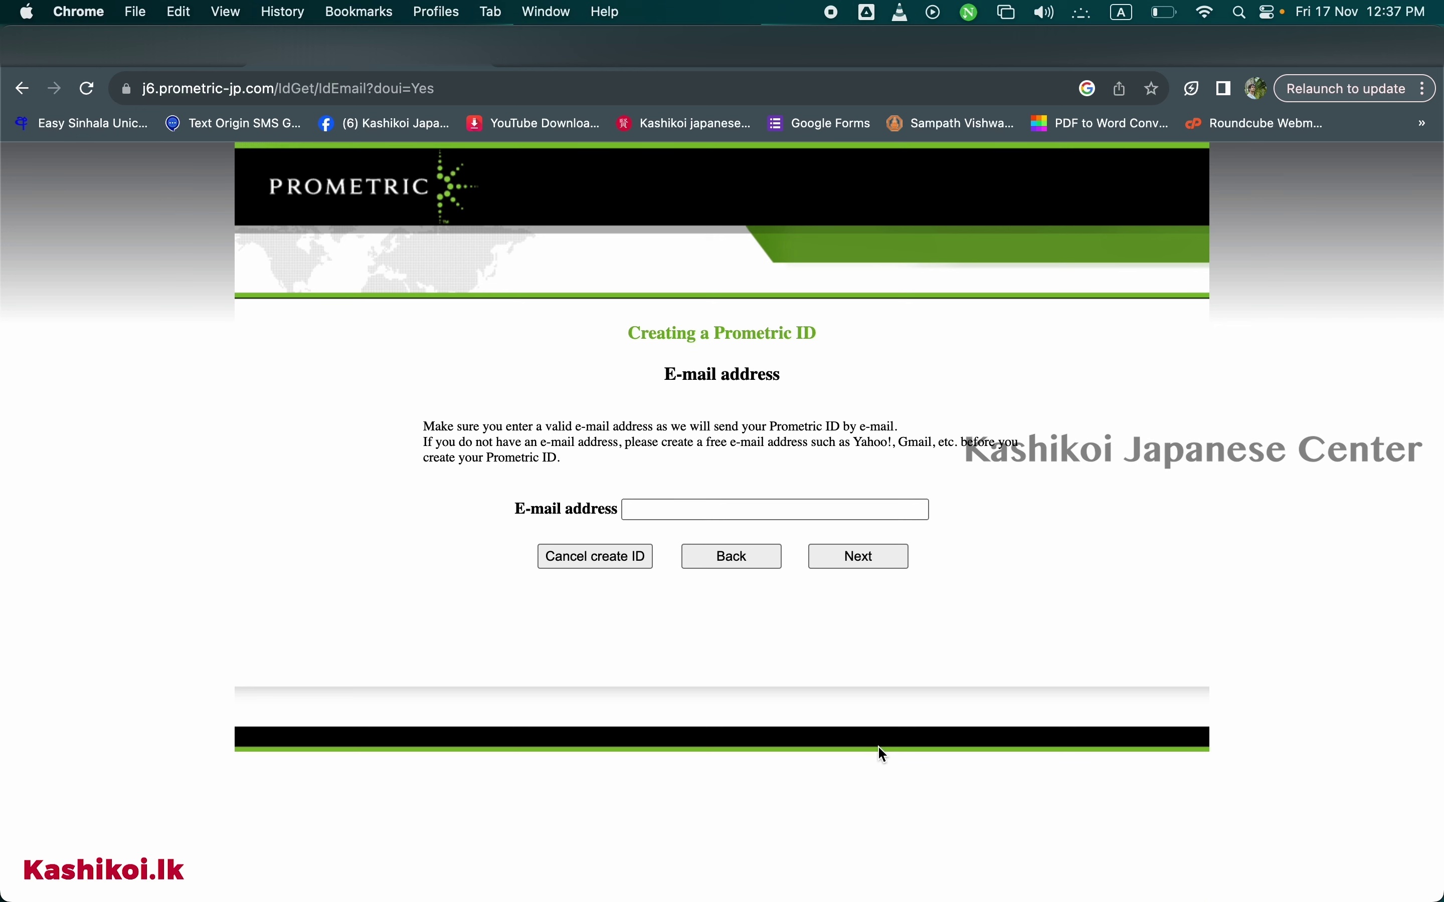
left_click(662, 514)
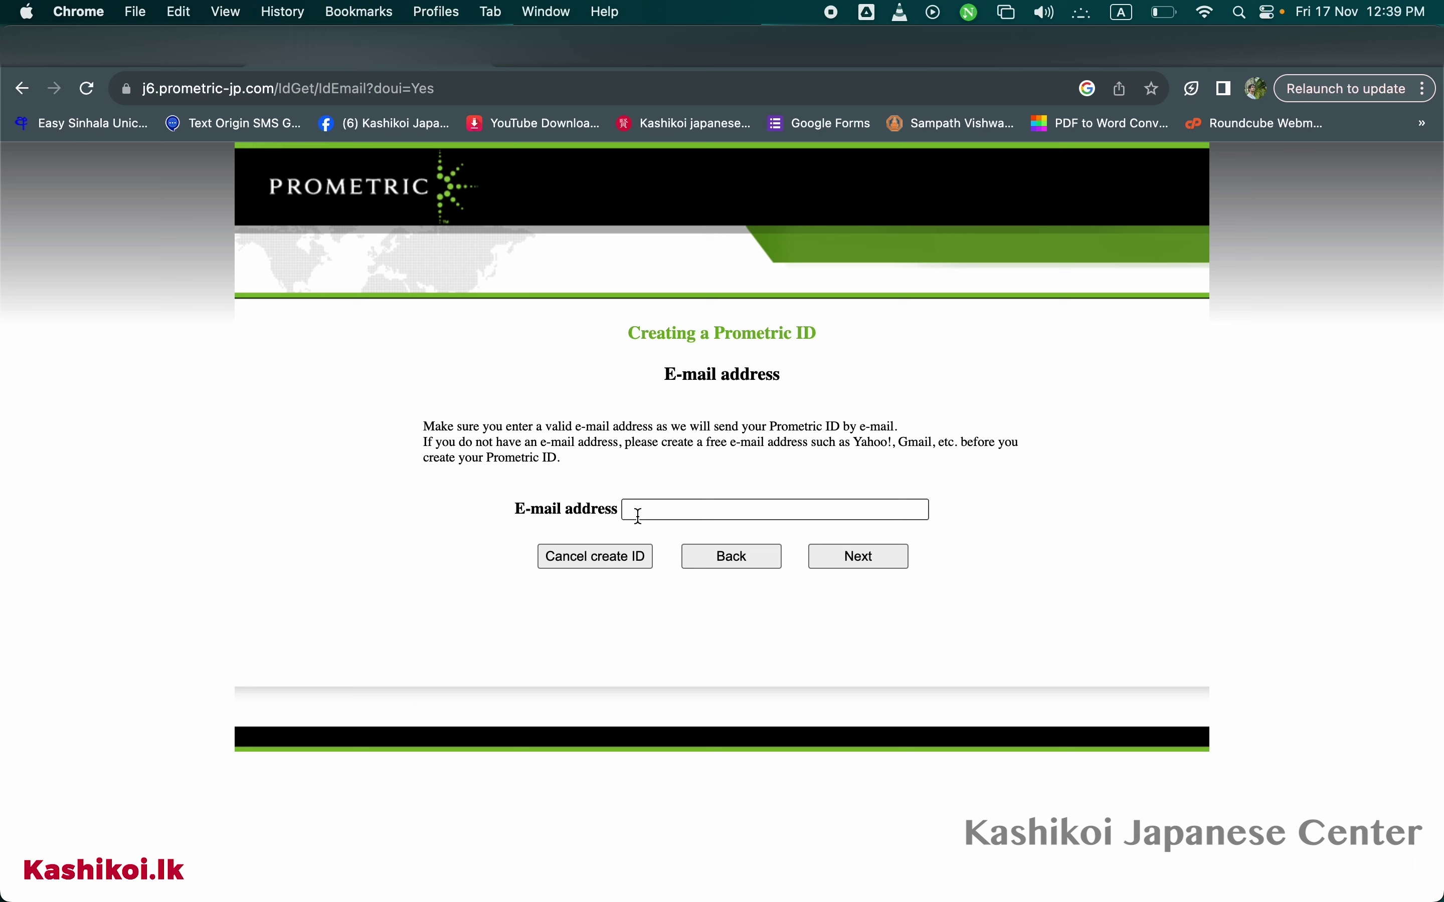
left_click(830, 558)
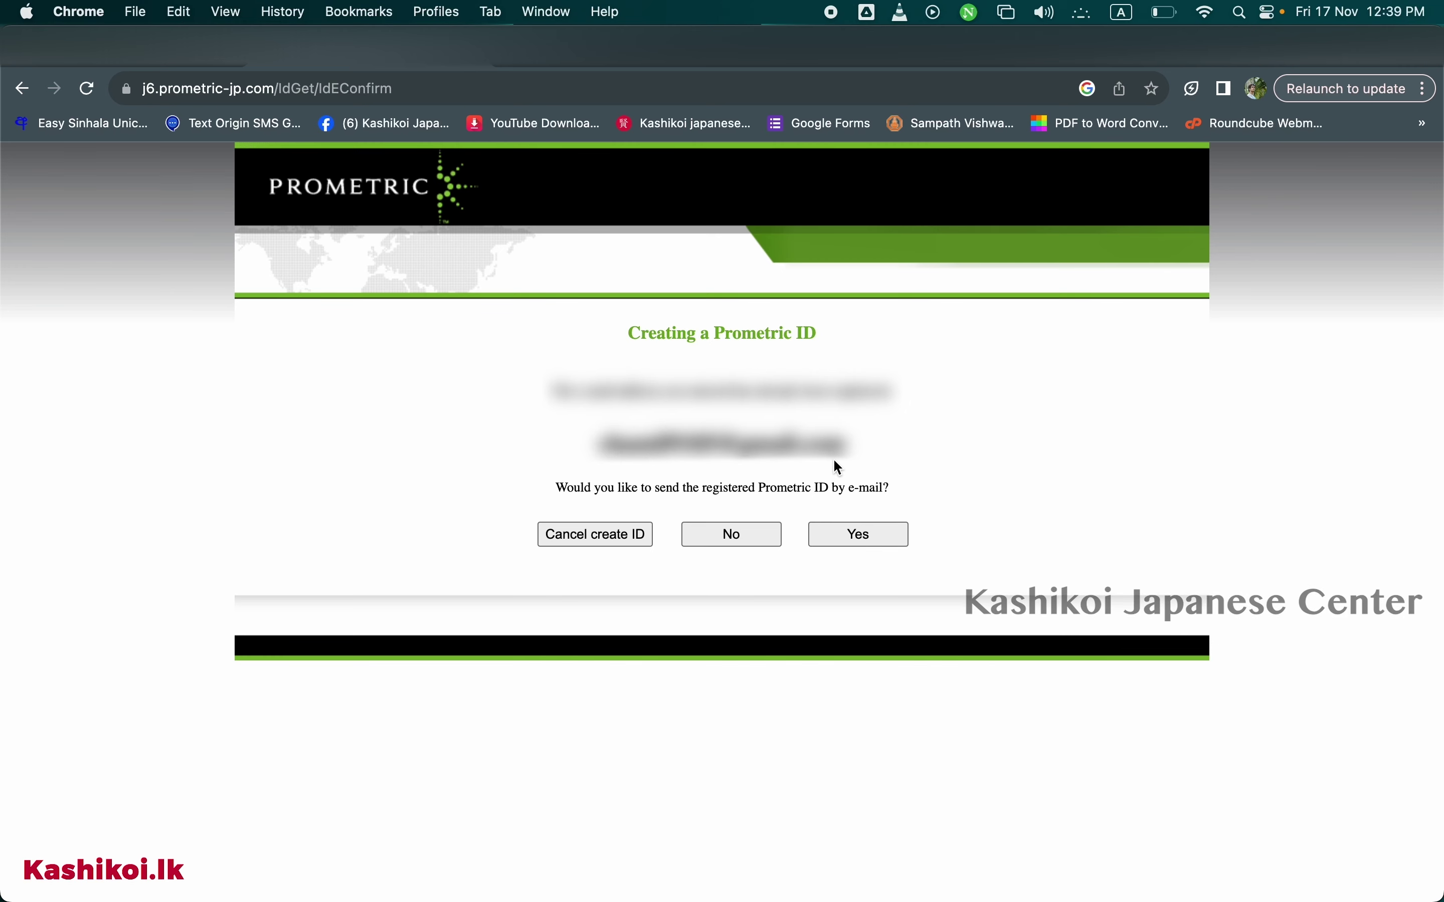
left_click(857, 541)
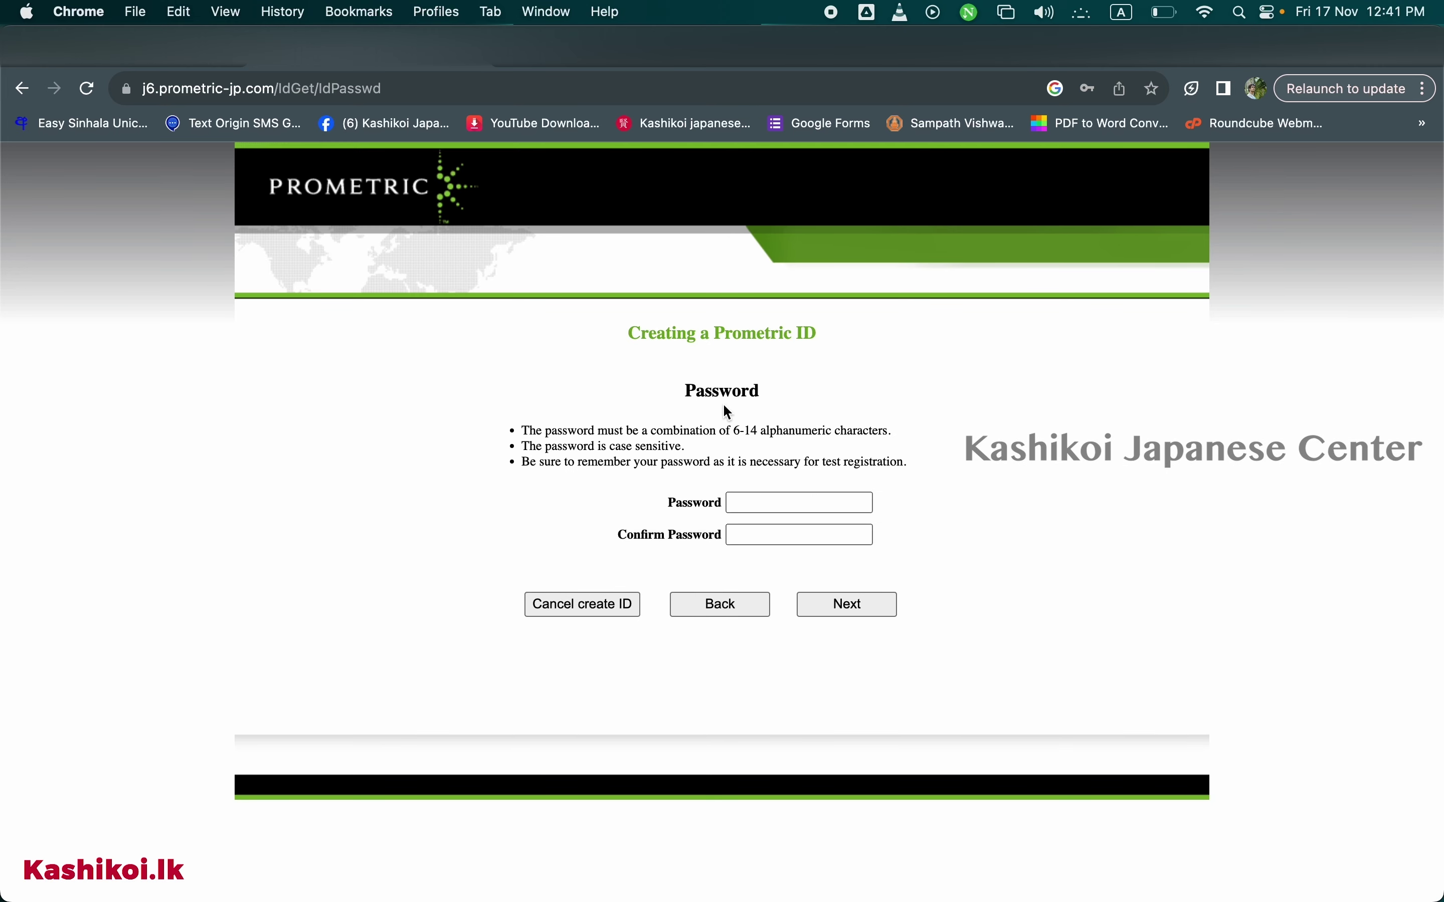
Enter the account password, repeat it in the confirmation field, and continue to the personal information form.
left_click(753, 512)
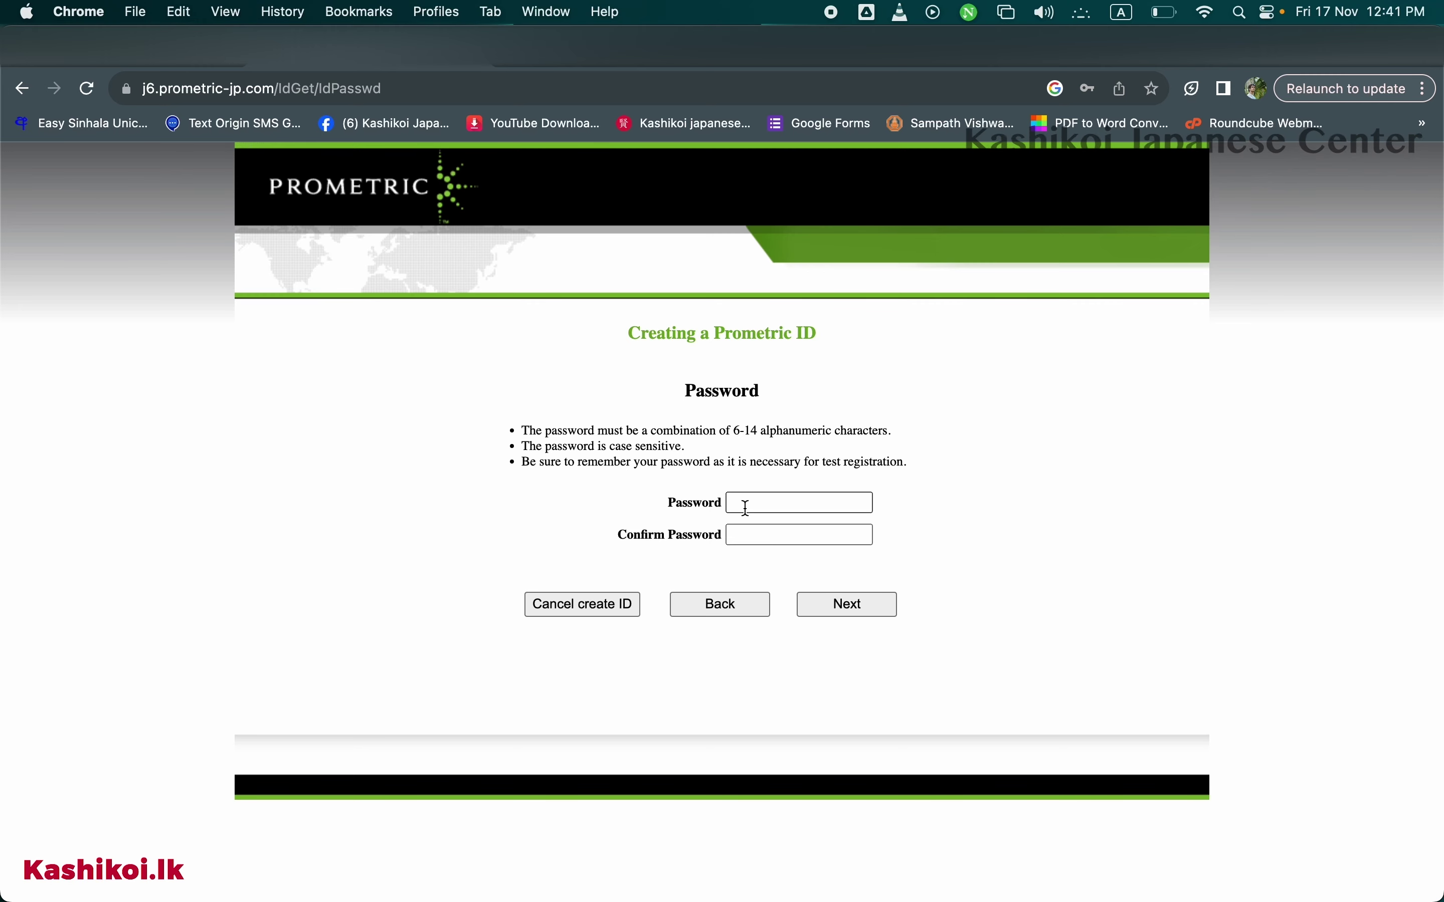
left_click(751, 537)
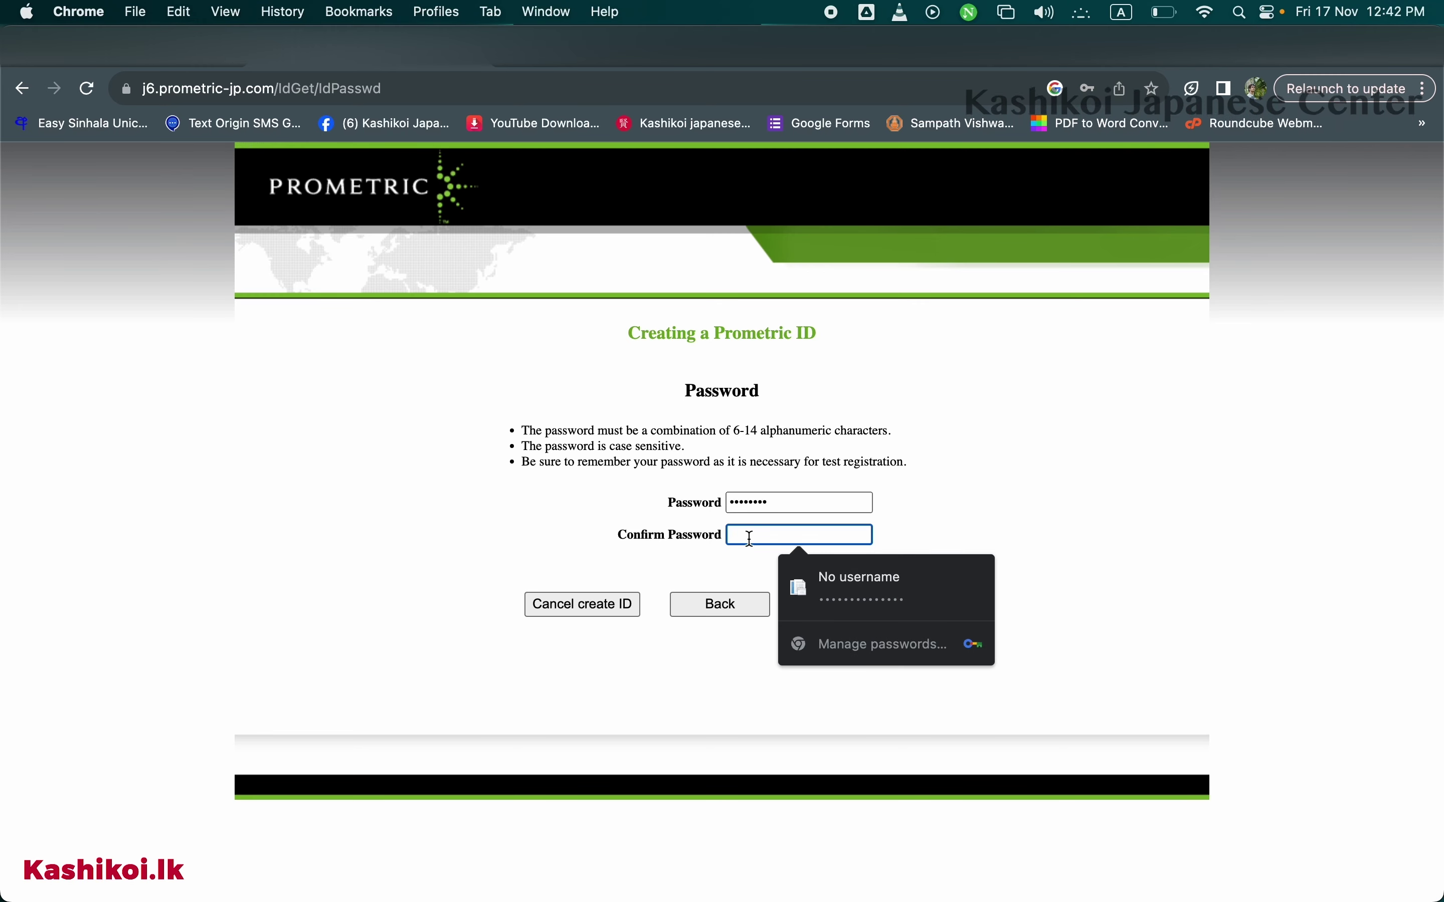
type("•••")
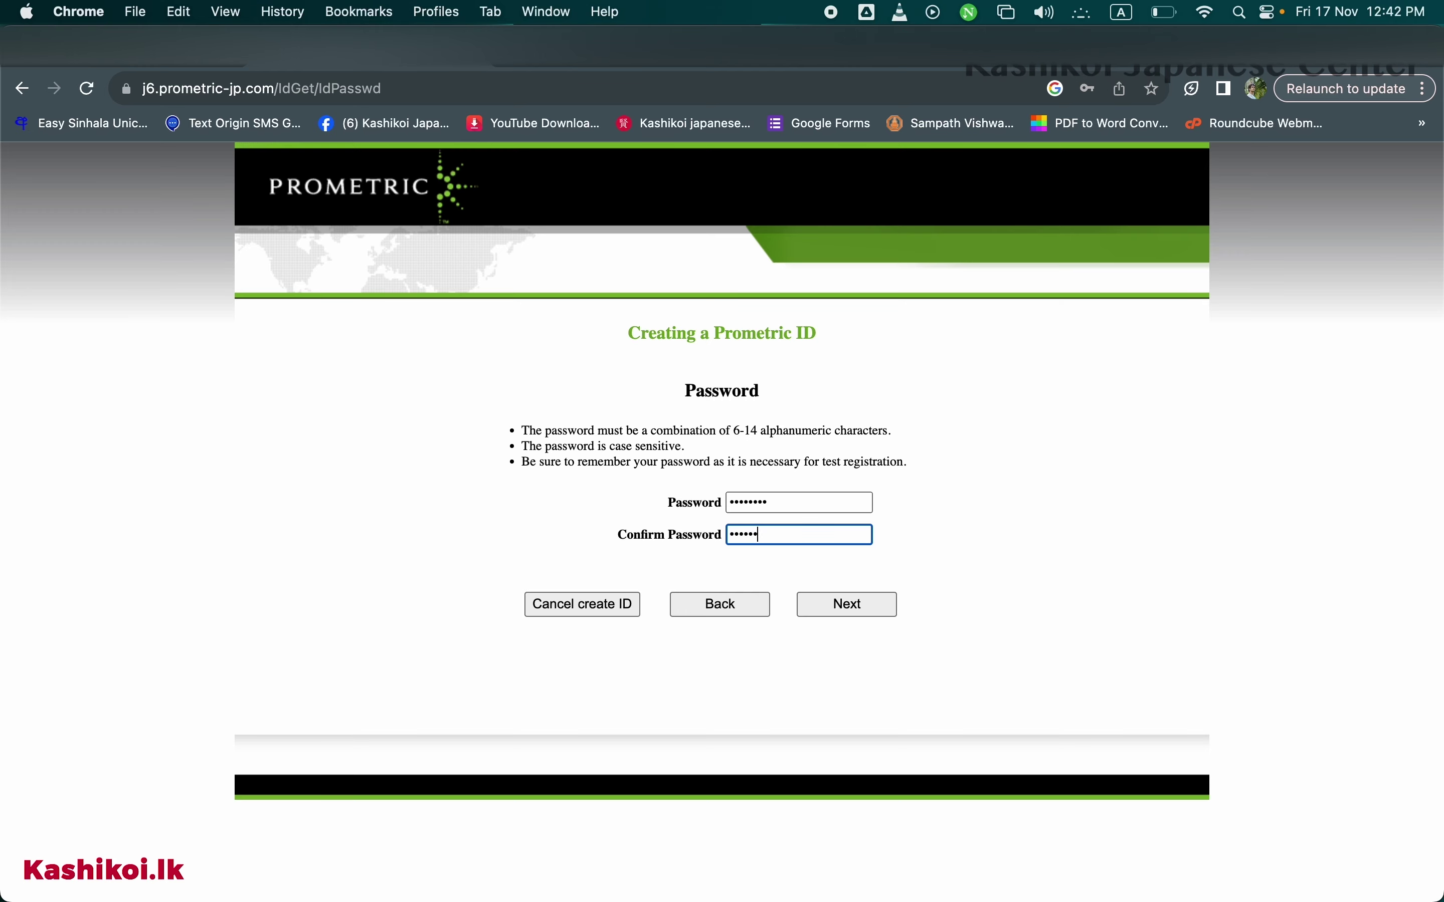
left_click(872, 606)
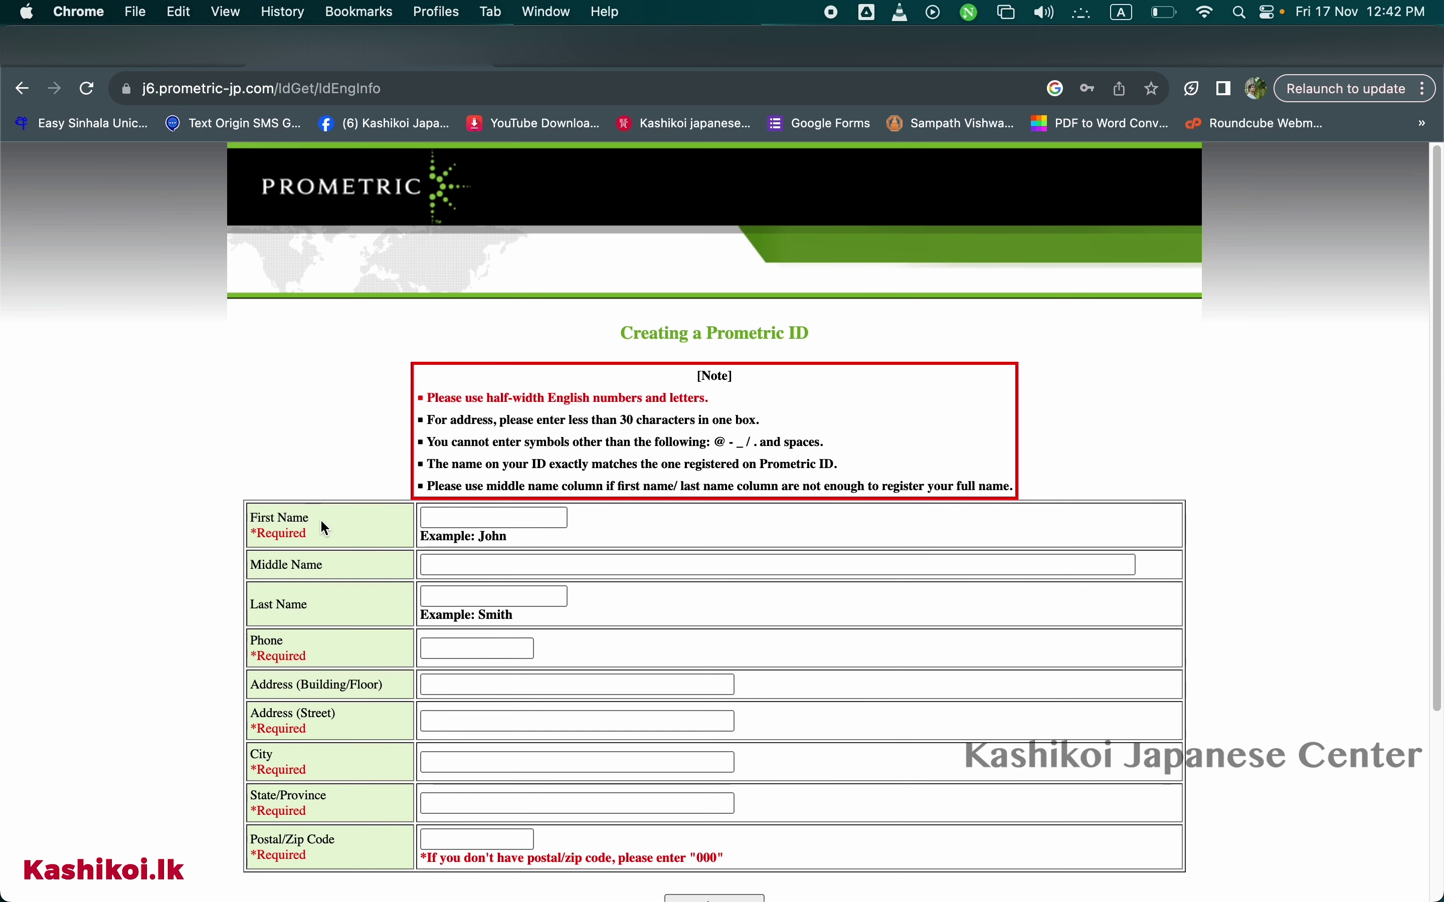
Fill in the applicant's first, middle and last names and the phone number.
left_click(469, 519)
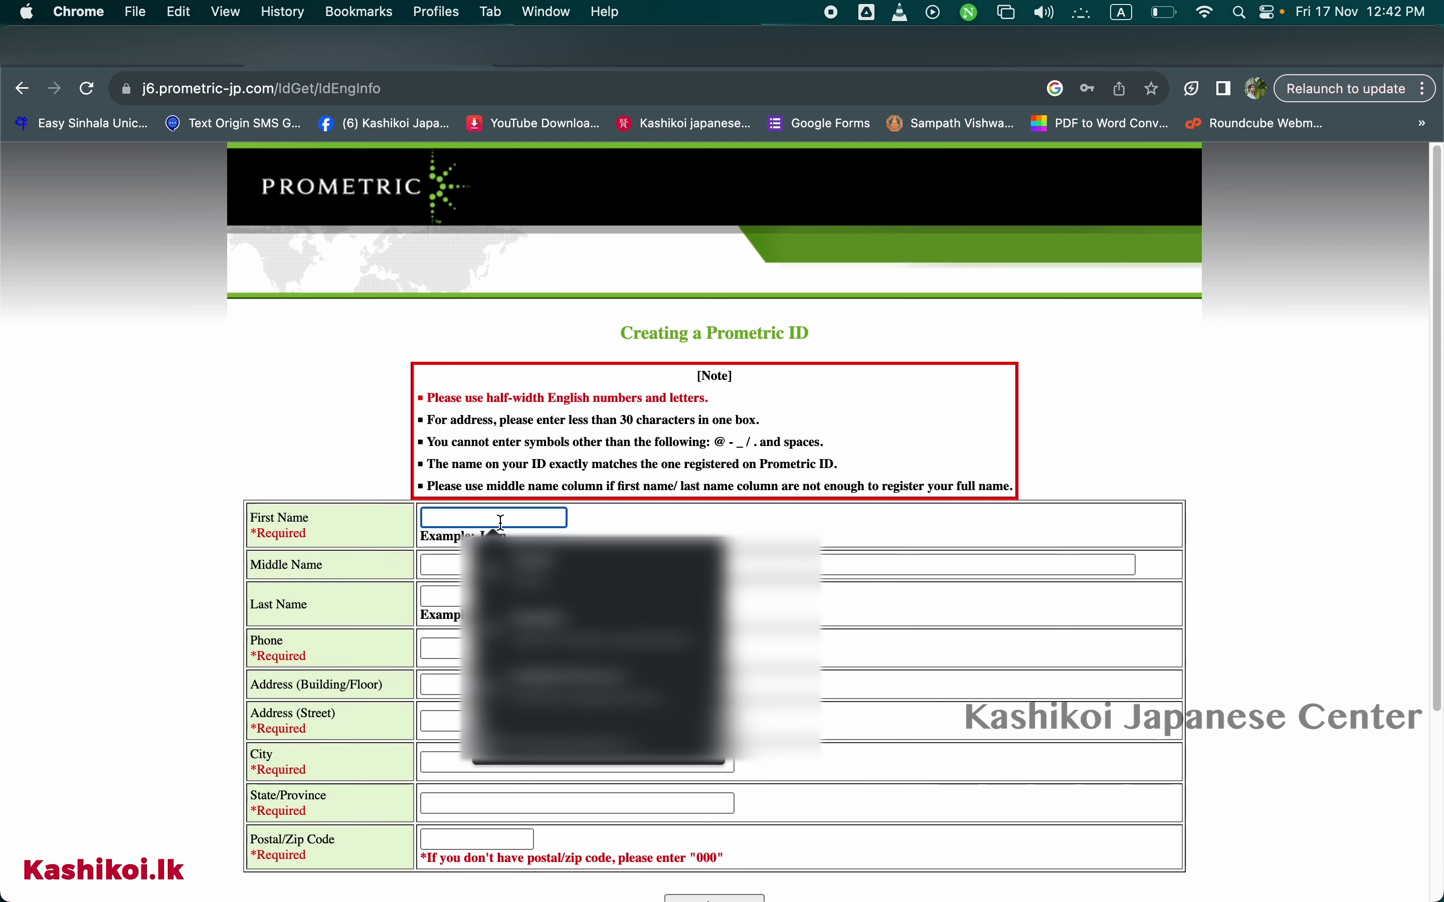
left_click(519, 536)
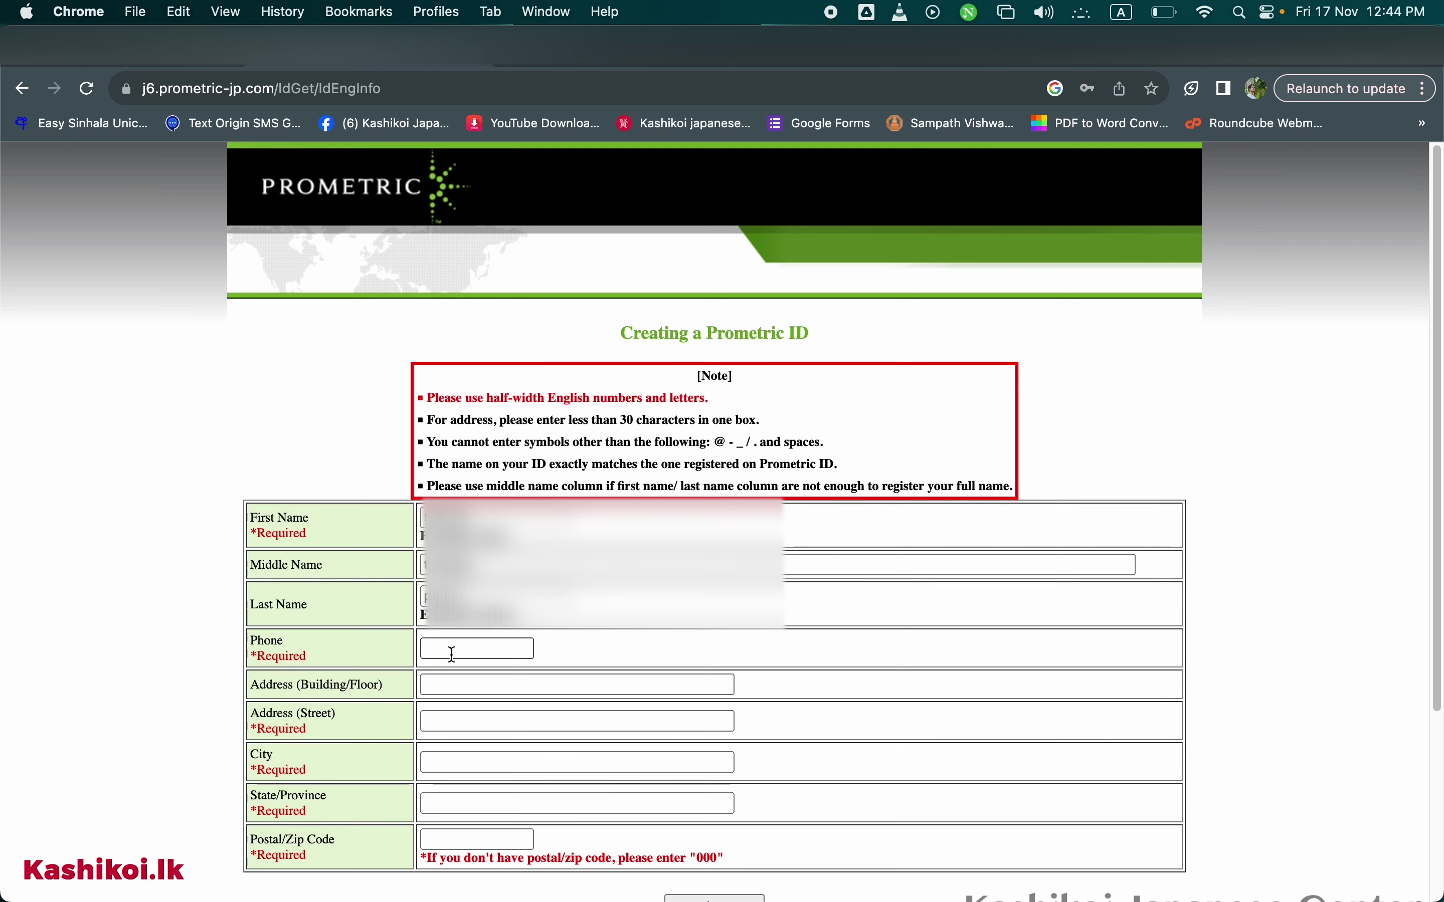
left_click(442, 656)
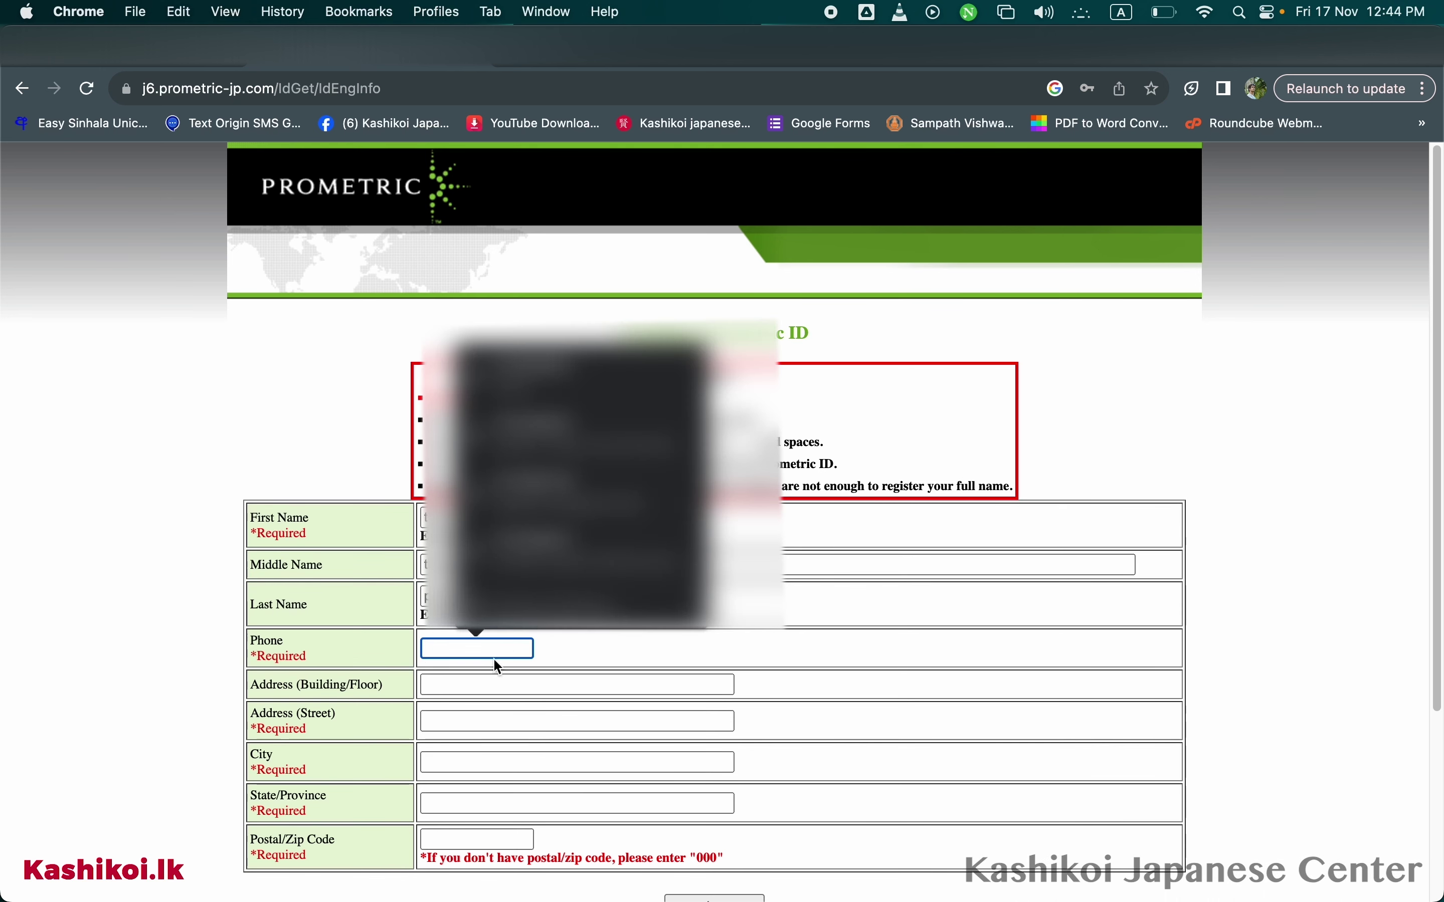
Fill in the building/floor, street, city and state/province of the applicant's address.
left_click(507, 685)
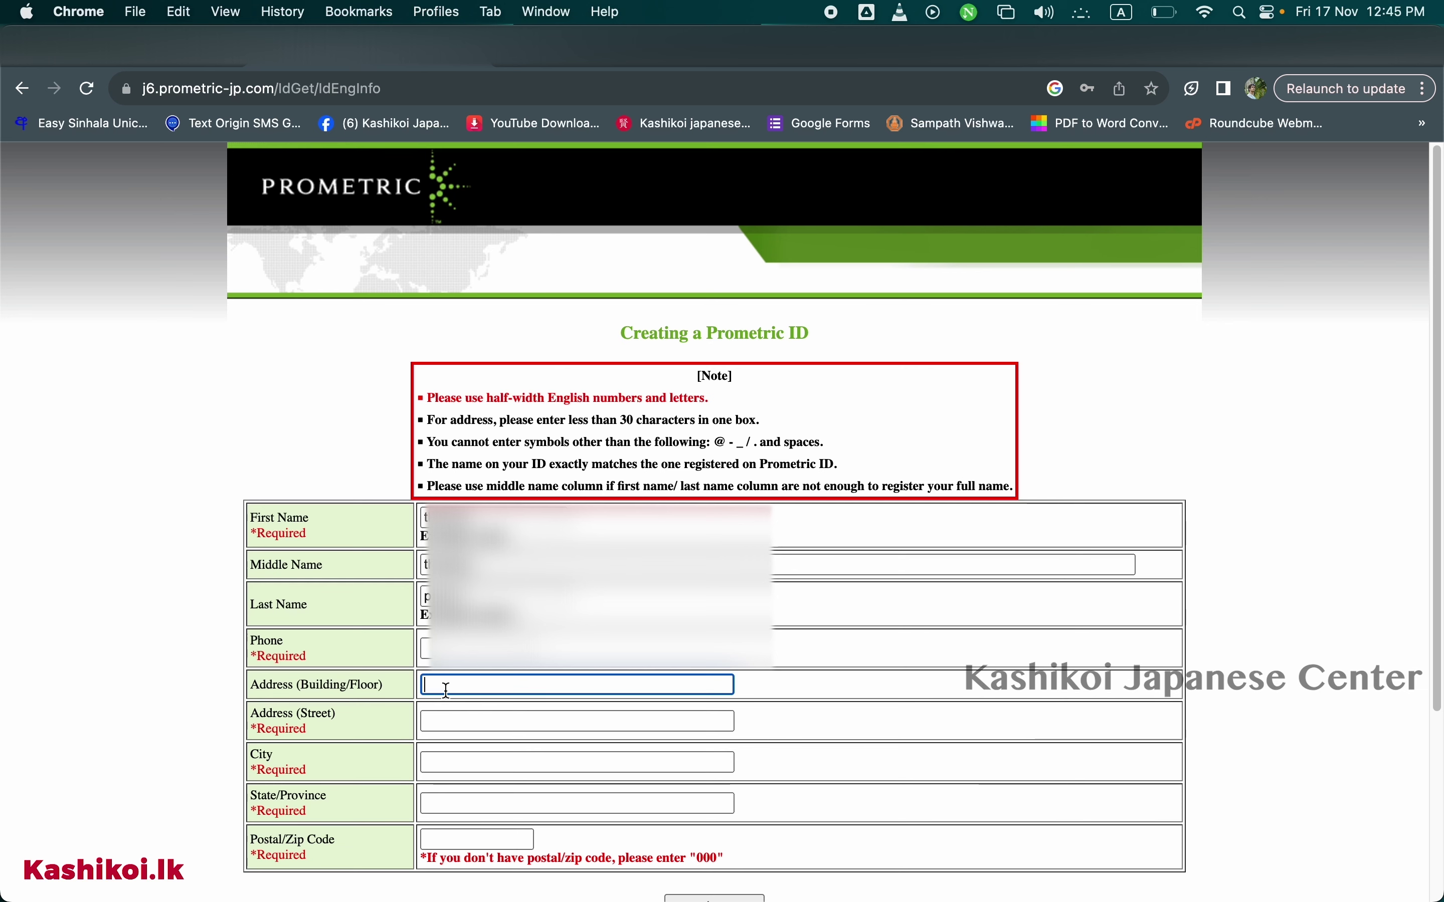
type("12")
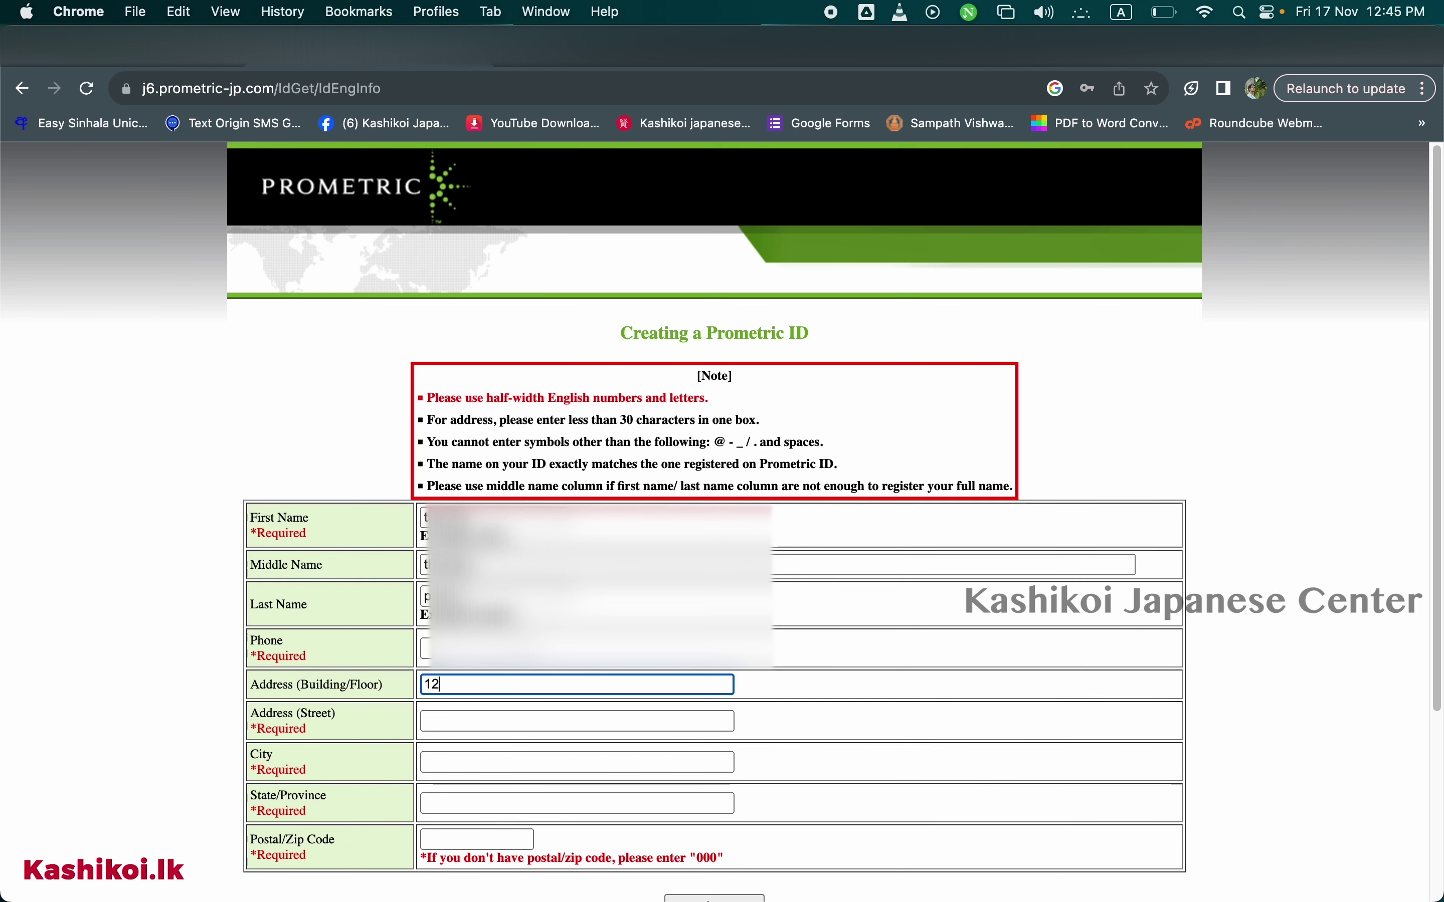
left_click(461, 722)
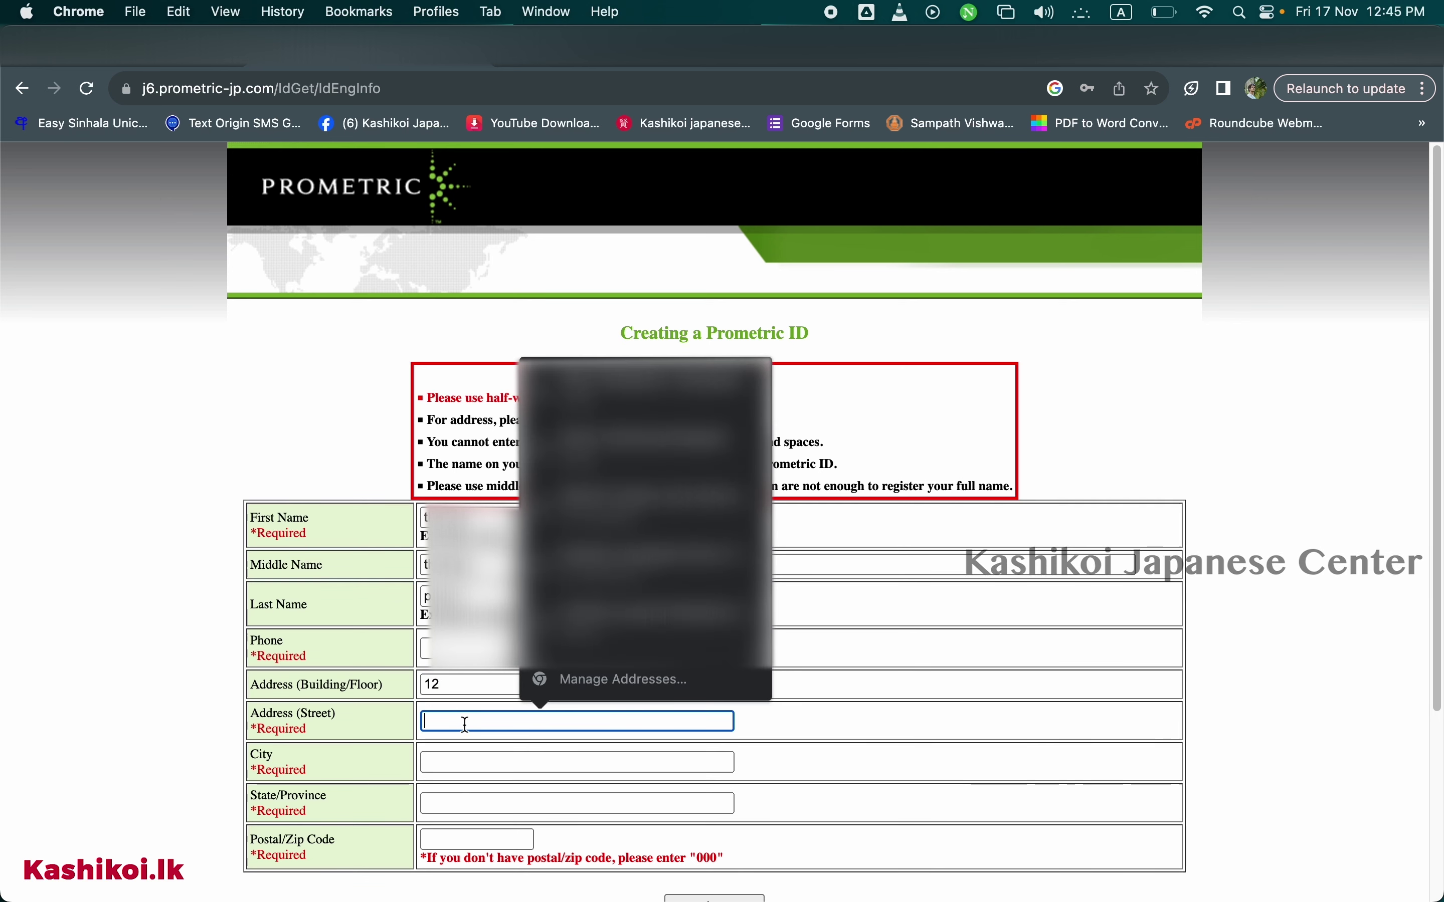
left_click(537, 418)
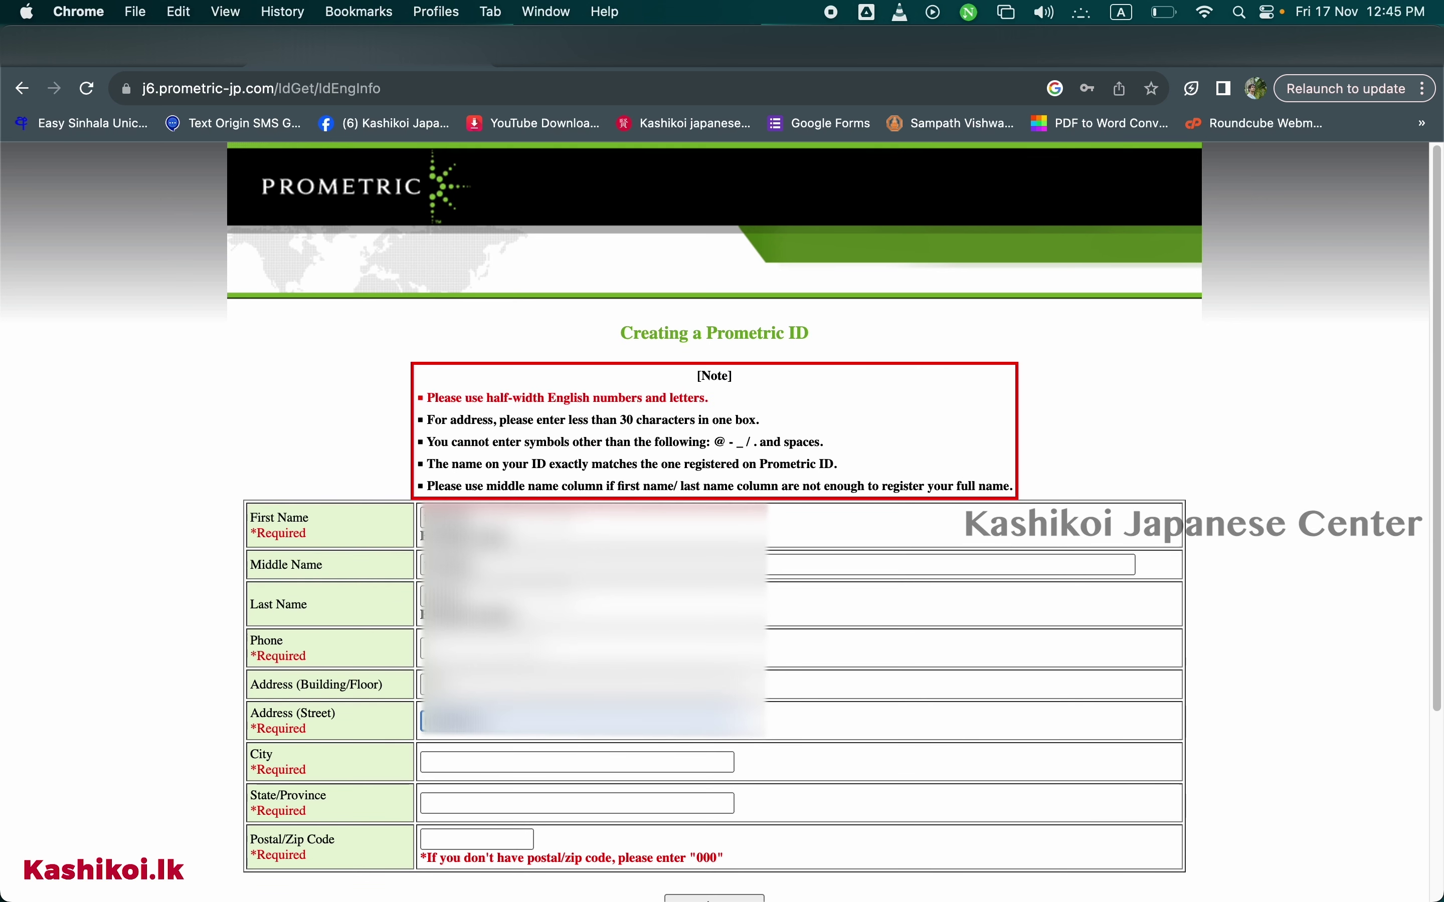
left_click(477, 765)
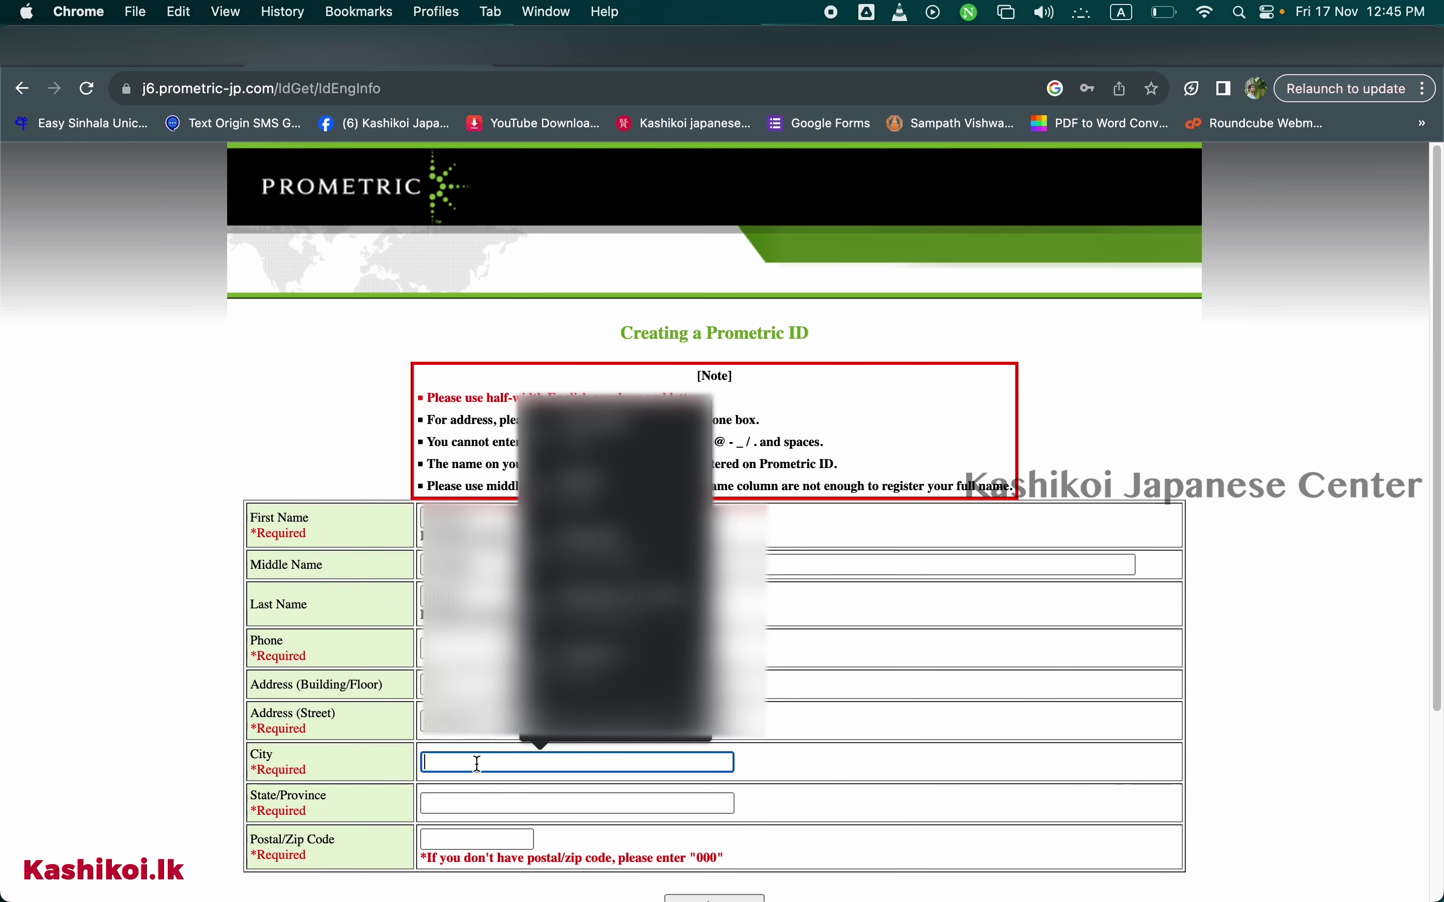
left_click(537, 418)
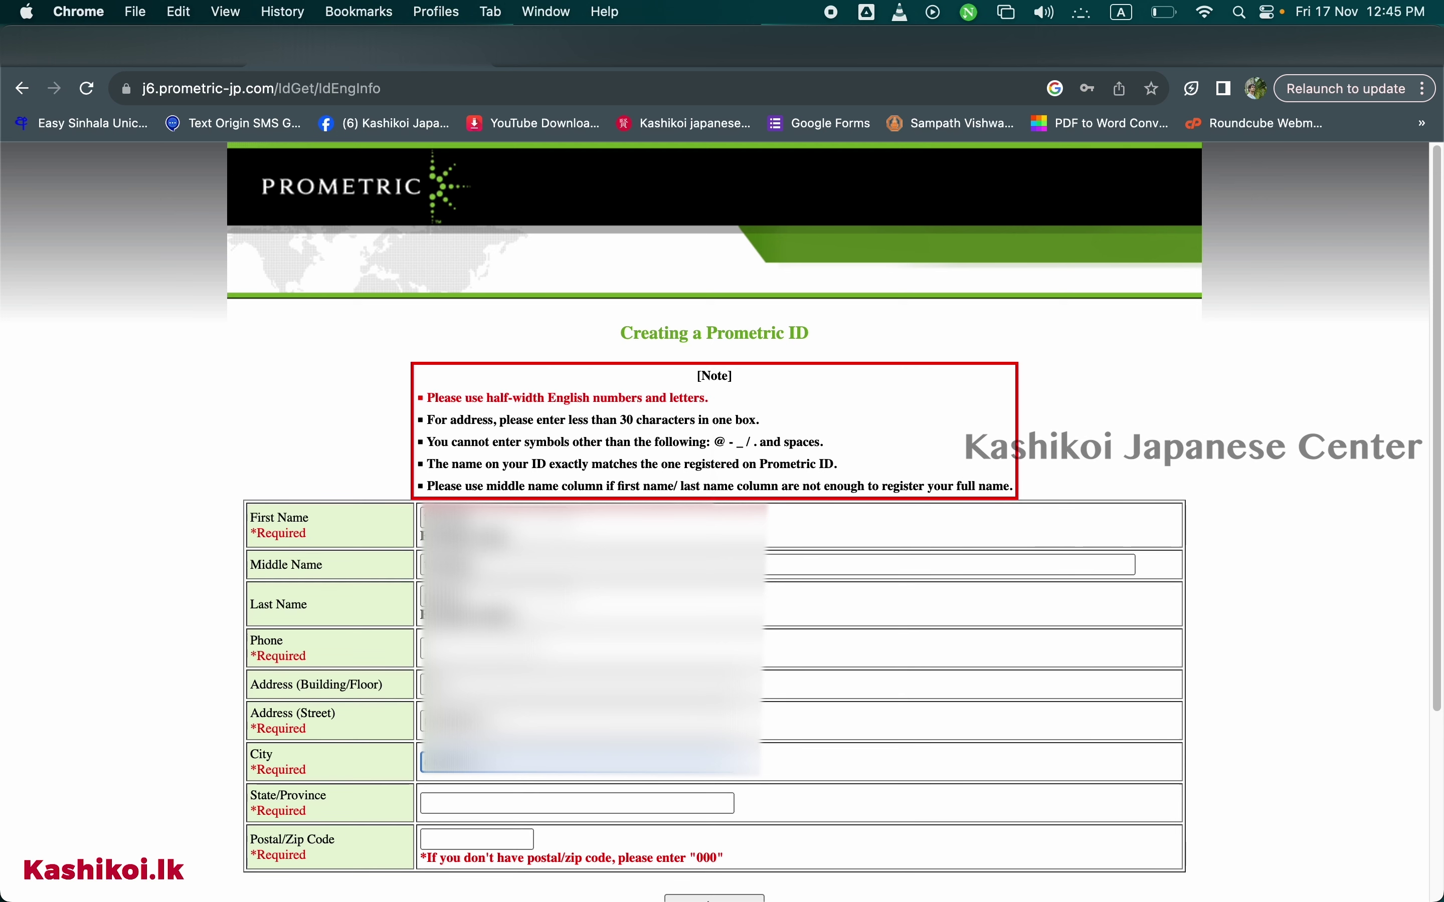
left_click(452, 801)
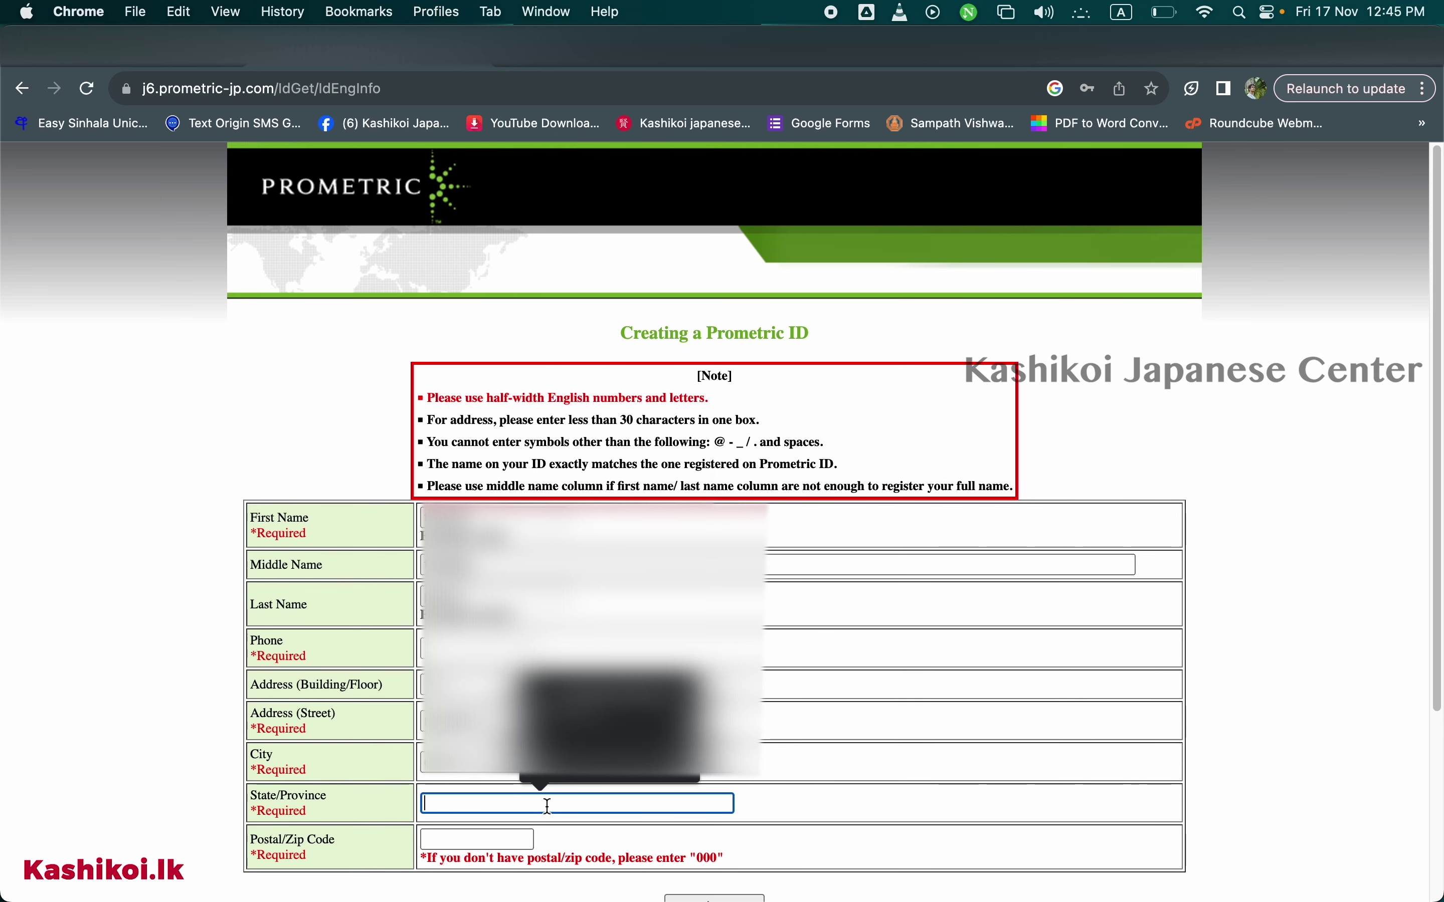
left_click(609, 722)
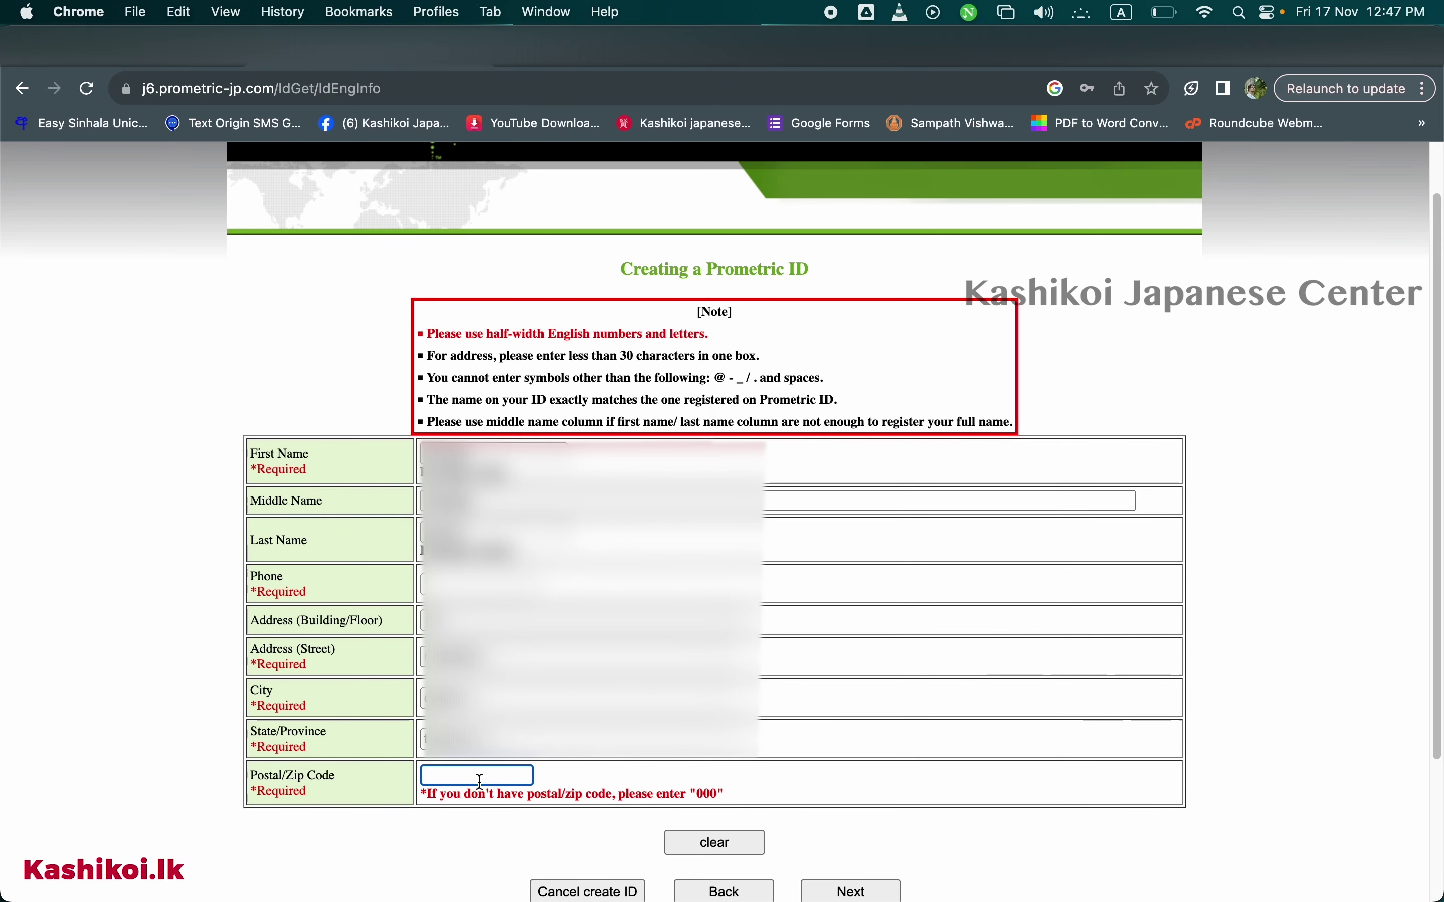
Look up the postal code of the applicant's town on Google and enter it in the Prometric ID form.
type("00967")
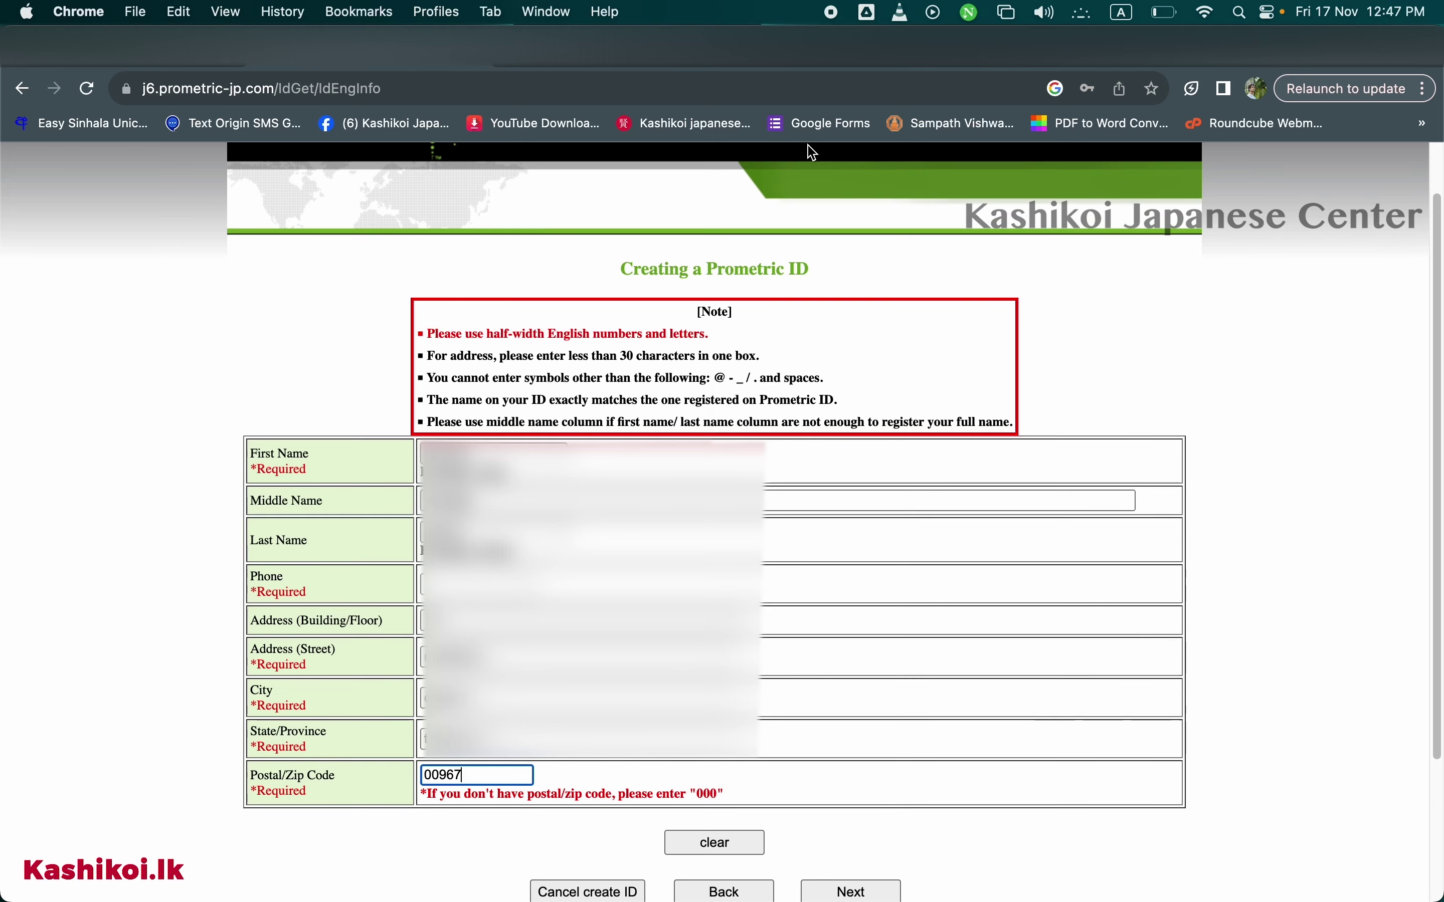
left_click(800, 44)
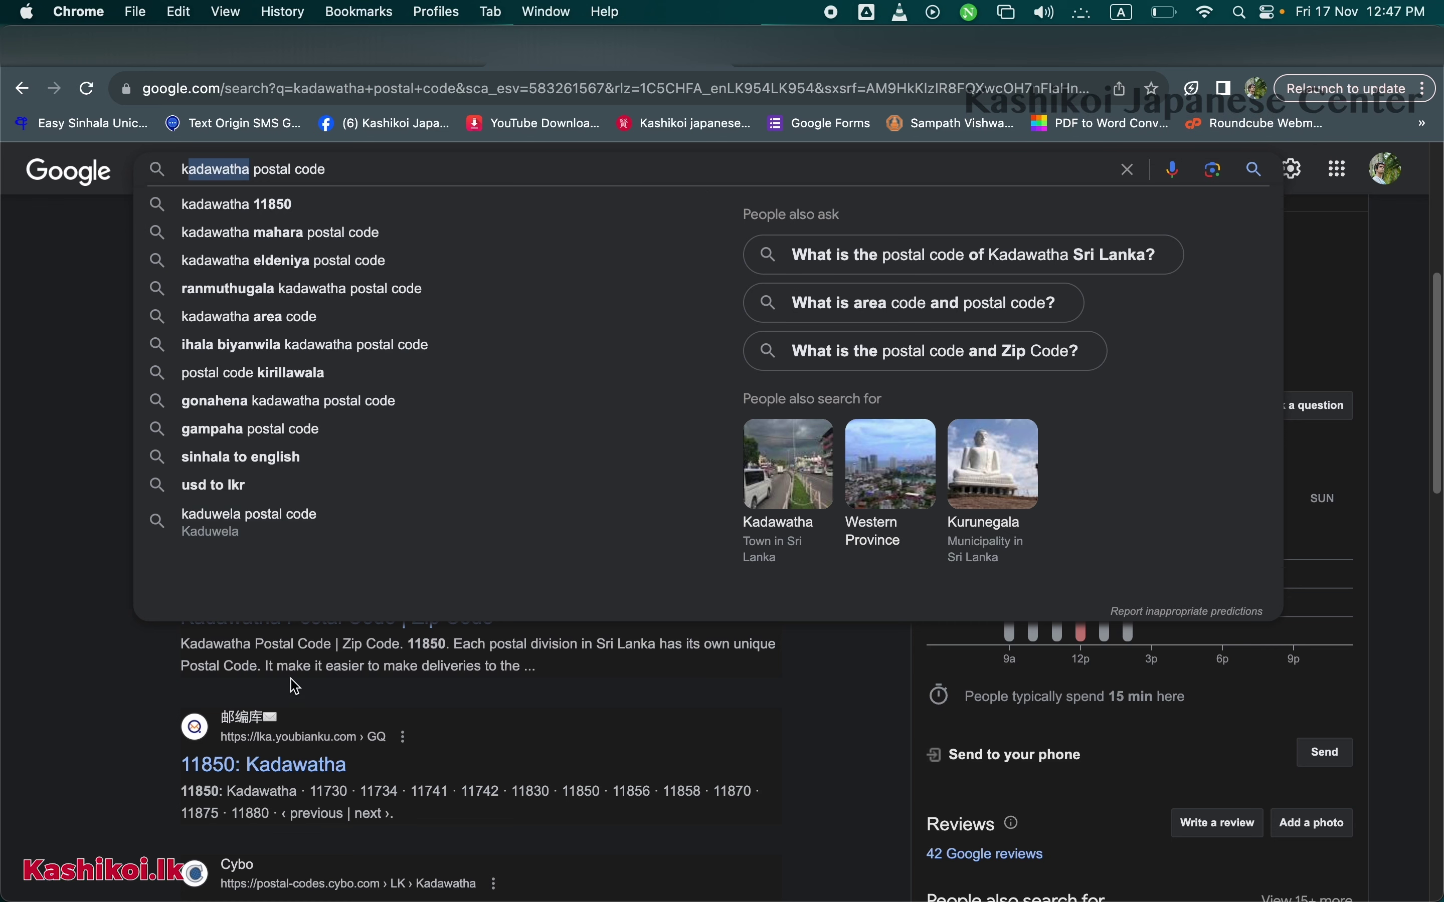
left_click(209, 624)
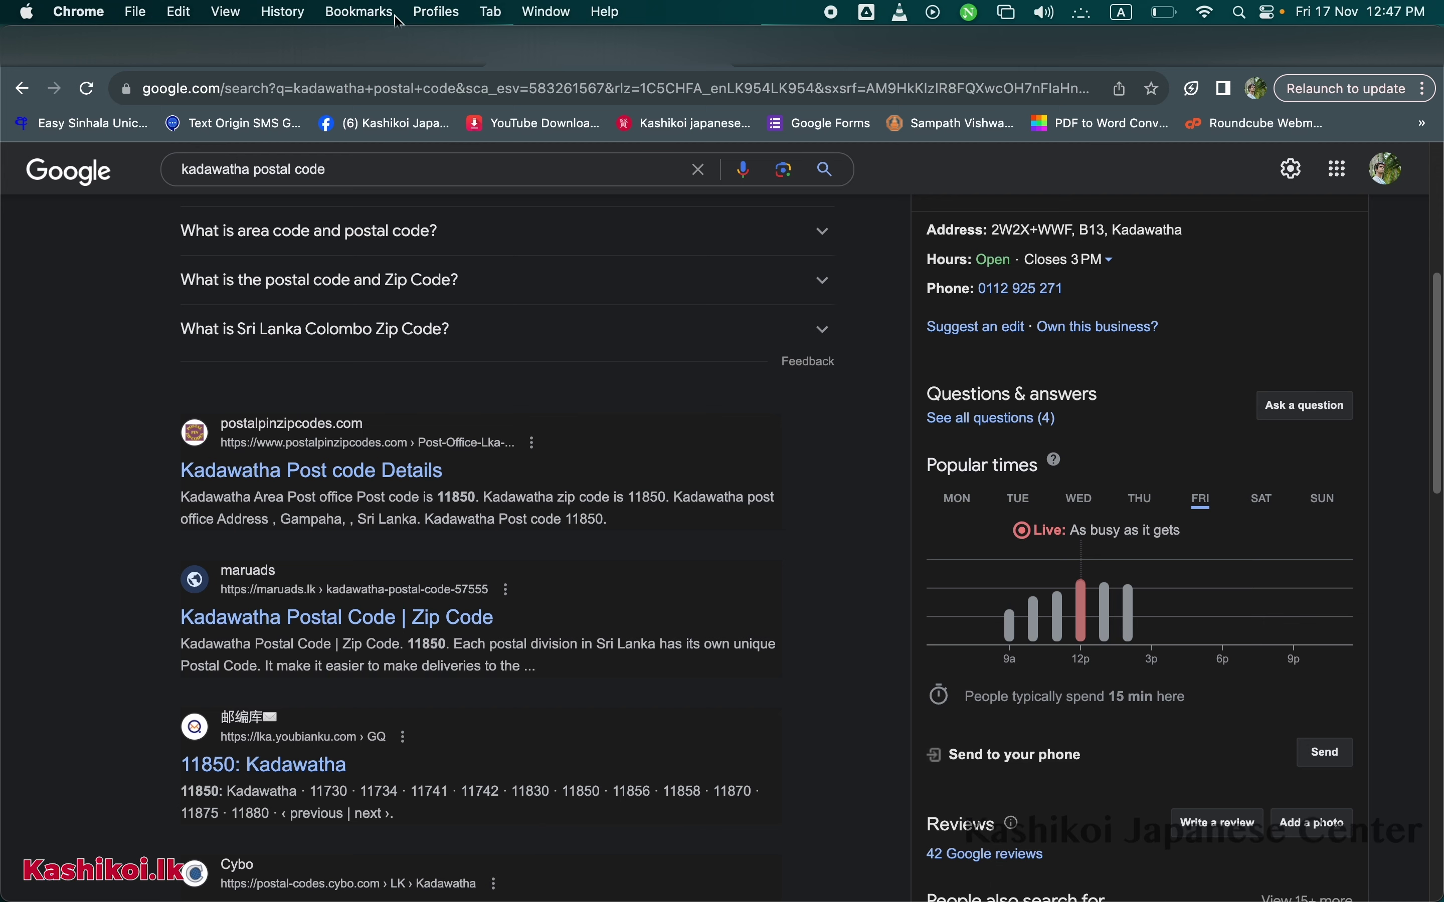
left_click(375, 66)
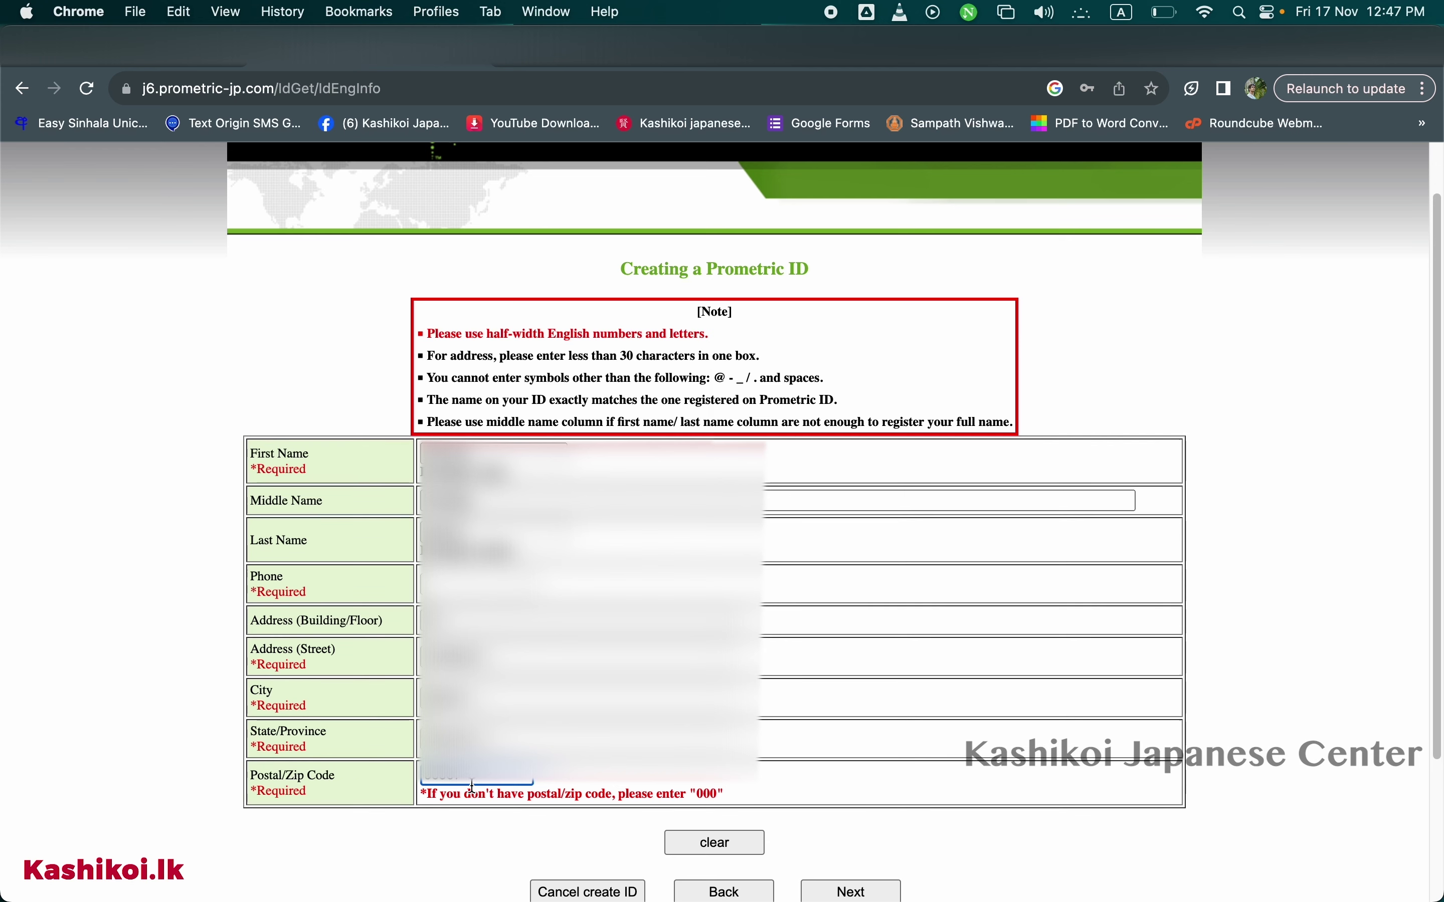
Submit the completed personal information form and confirm the details on the review page.
scroll(846, 773, "down", 3)
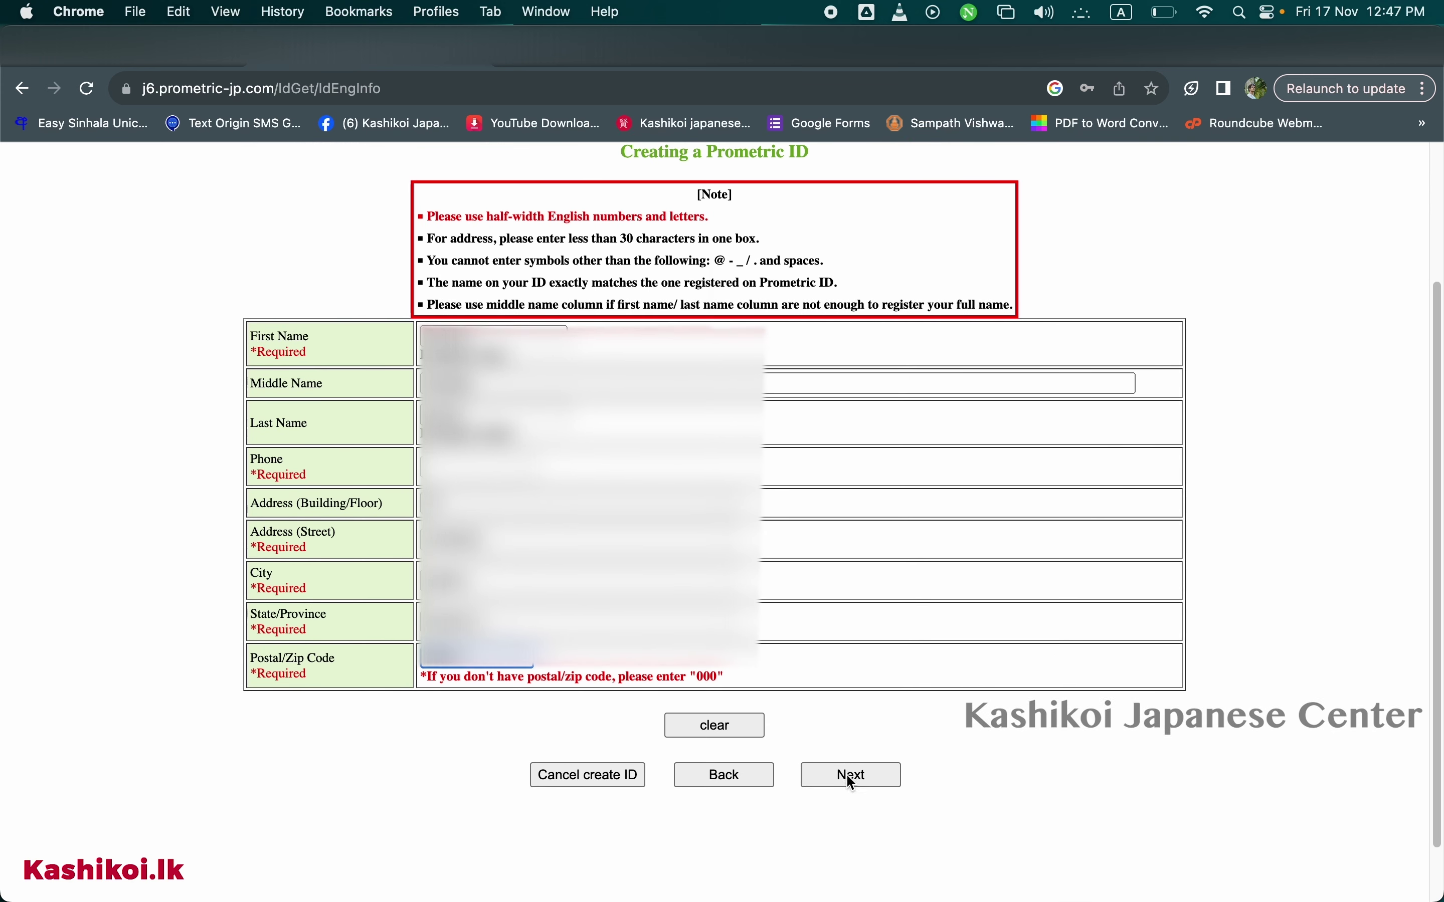
scroll(846, 774, "down", 1)
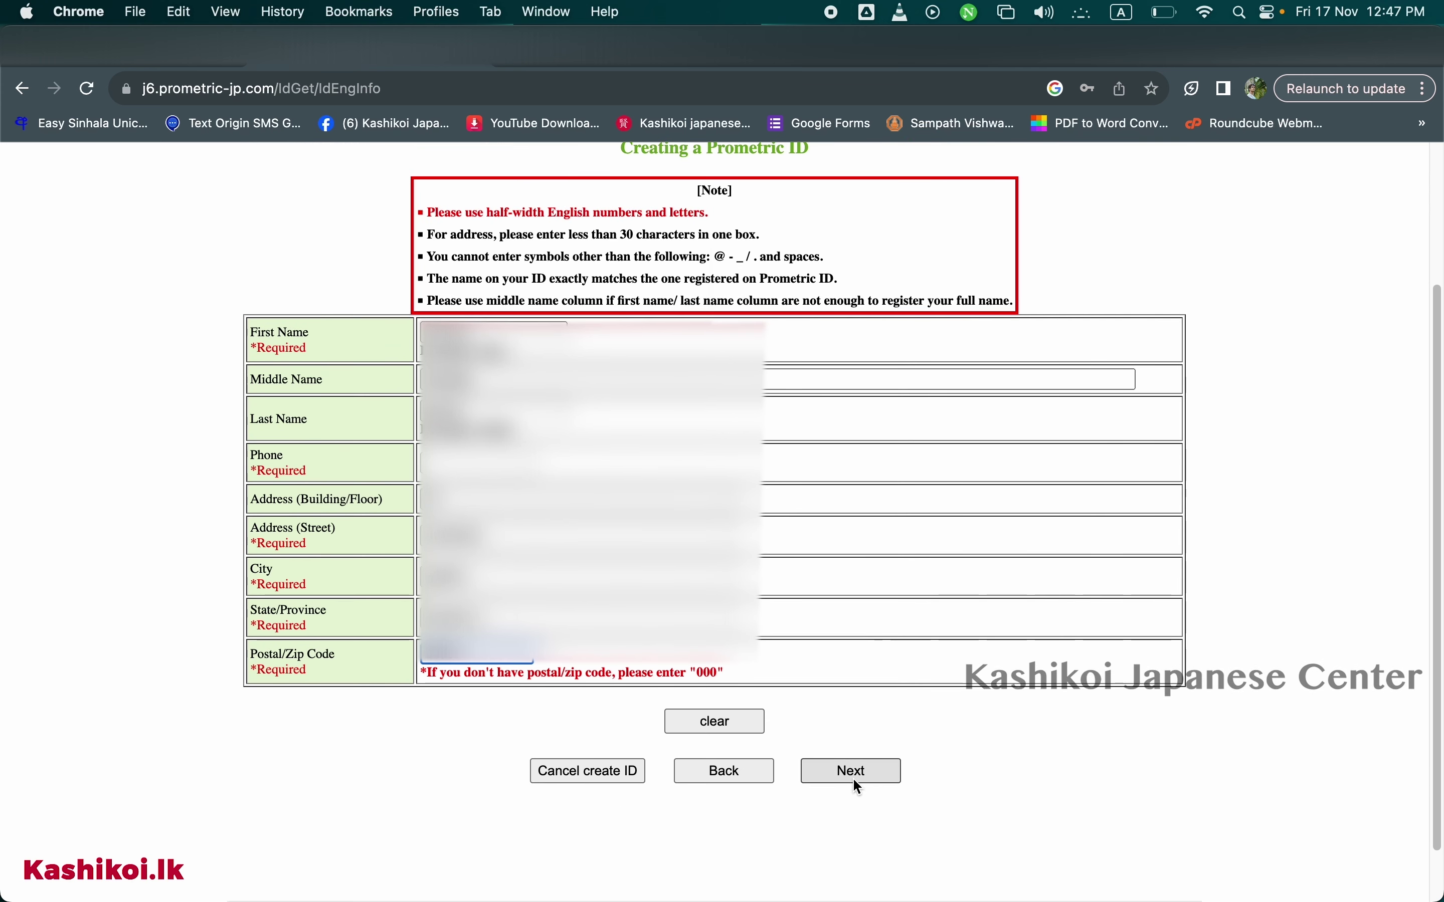
left_click(853, 780)
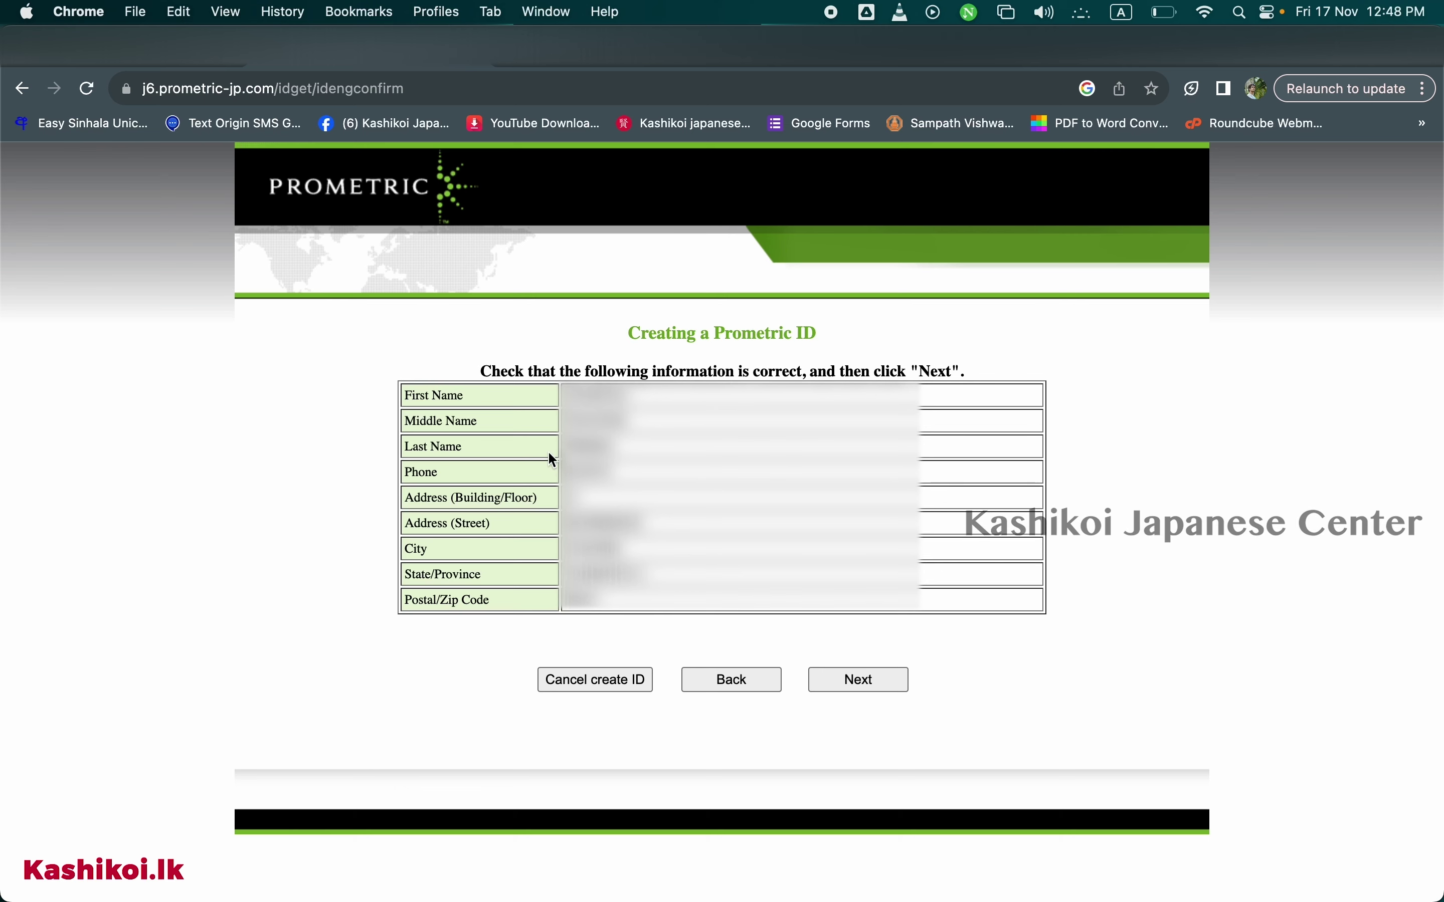
left_click(881, 683)
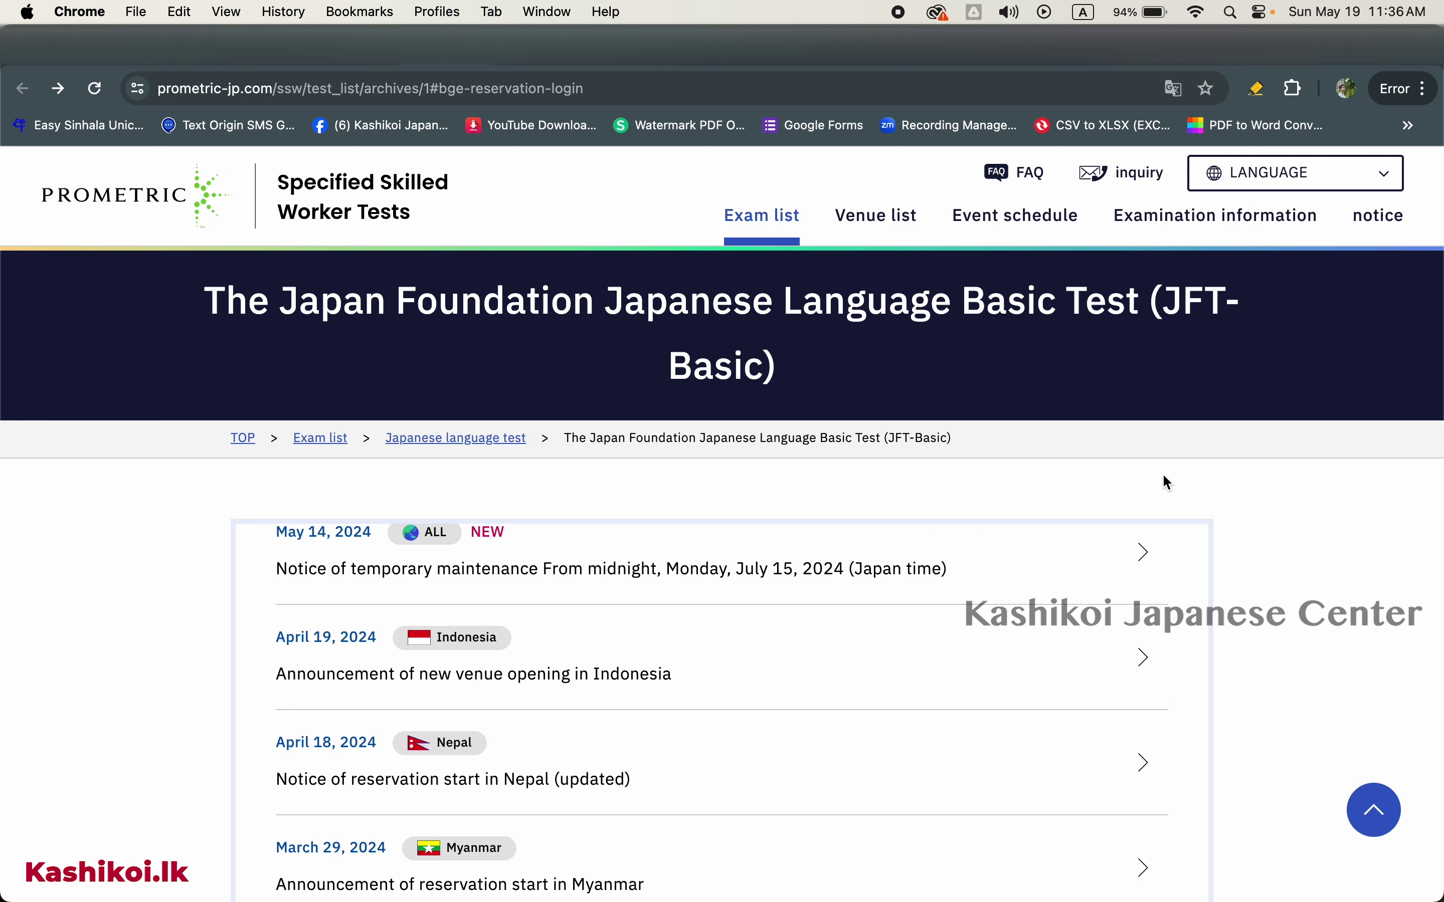
Open the reservation login page from the Login/Reservation/Change section of the JFT-Basic test page.
scroll(1278, 607, "down", 6)
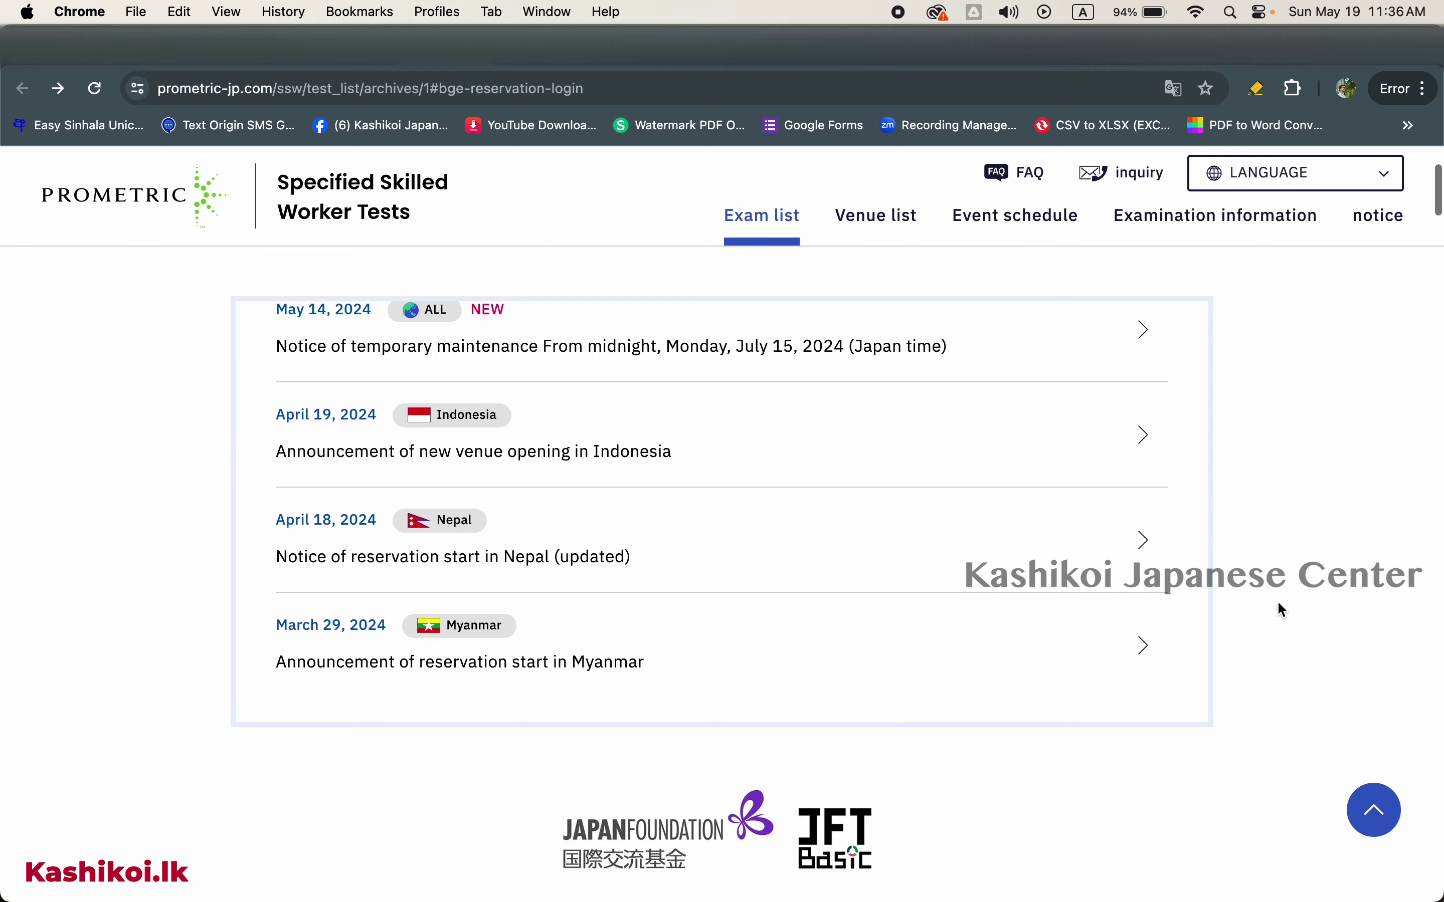
scroll(1279, 608, "down", 2)
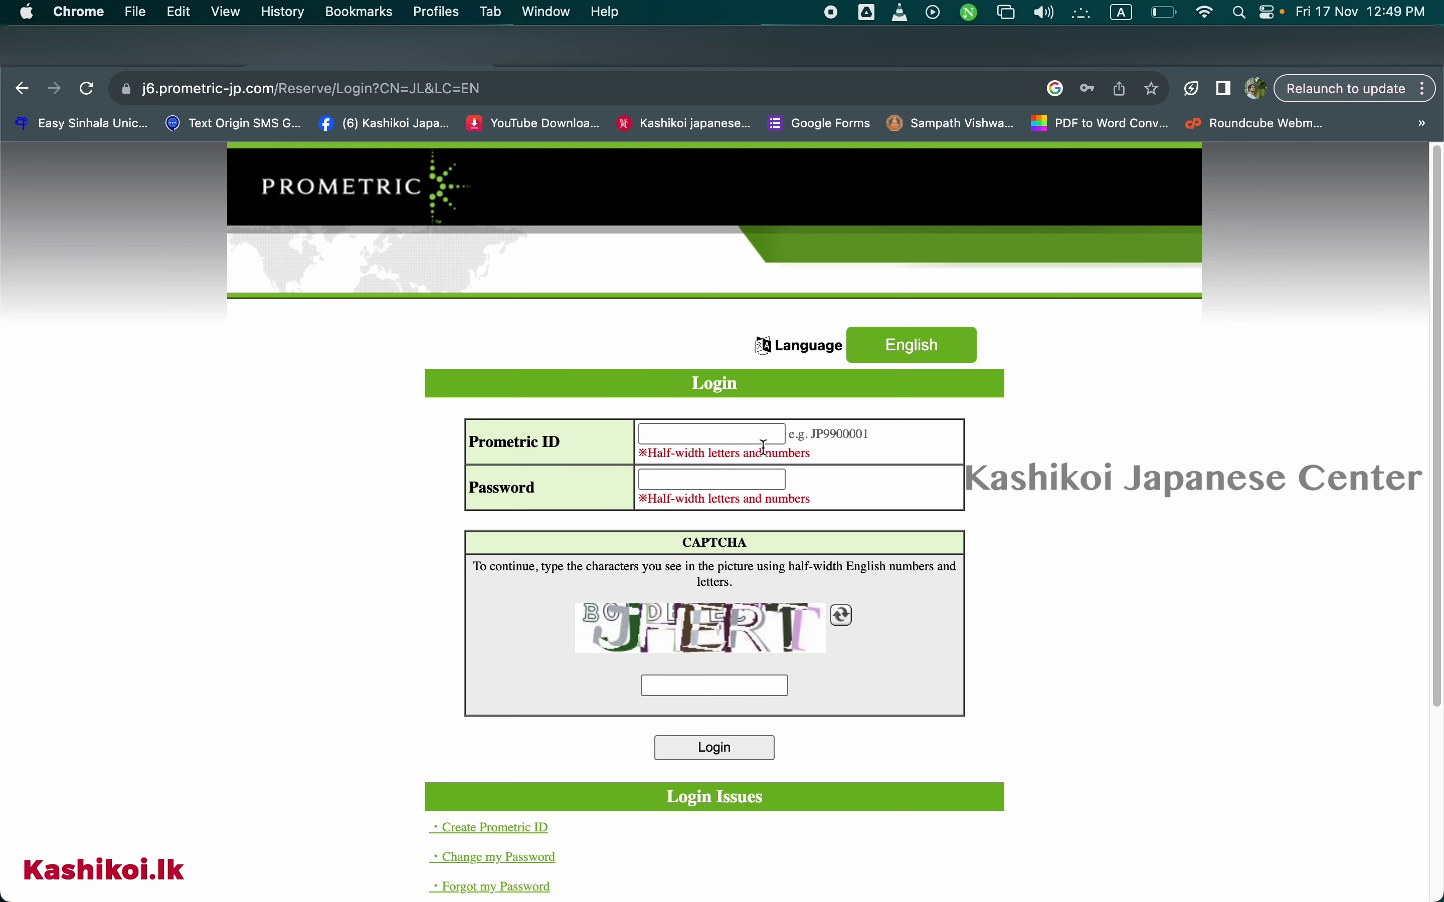
Log in with the Prometric ID, the account password and the characters of a newly generated CAPTCHA image.
left_click(650, 436)
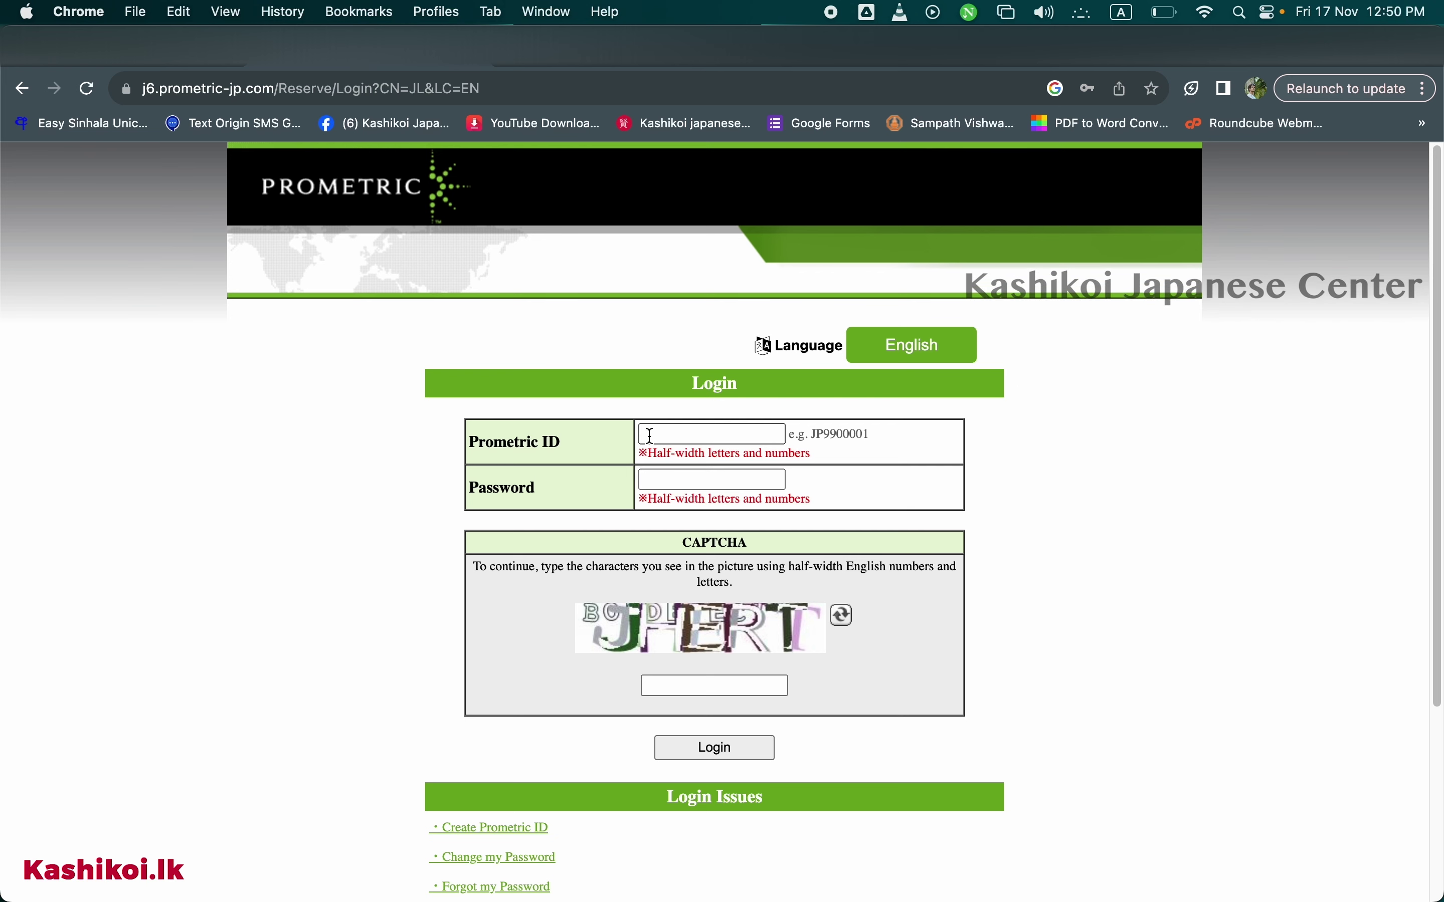
left_click(682, 435)
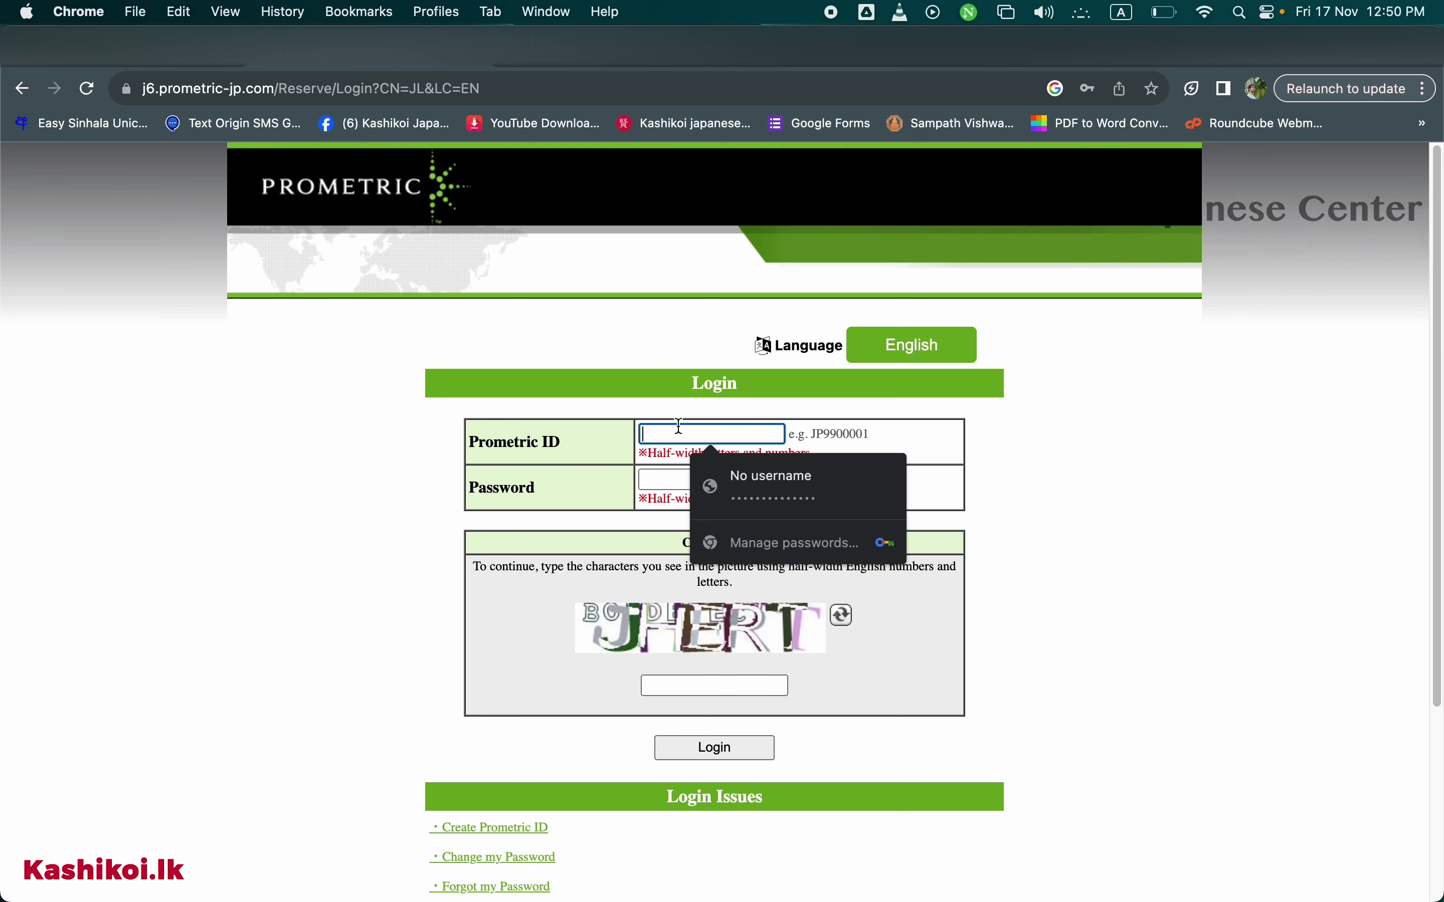
key("super+v")
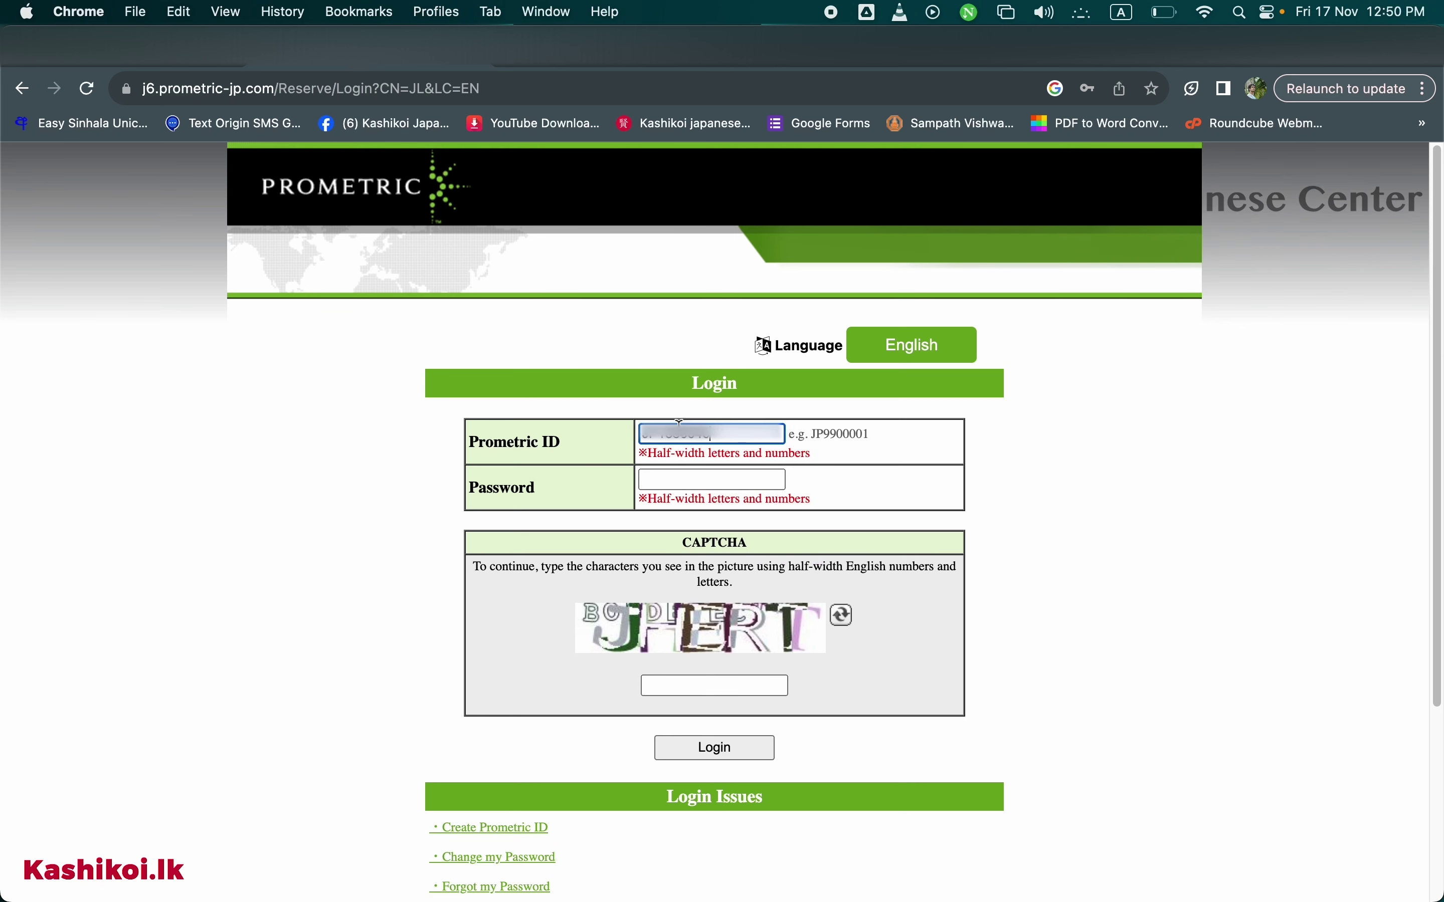
left_click(667, 479)
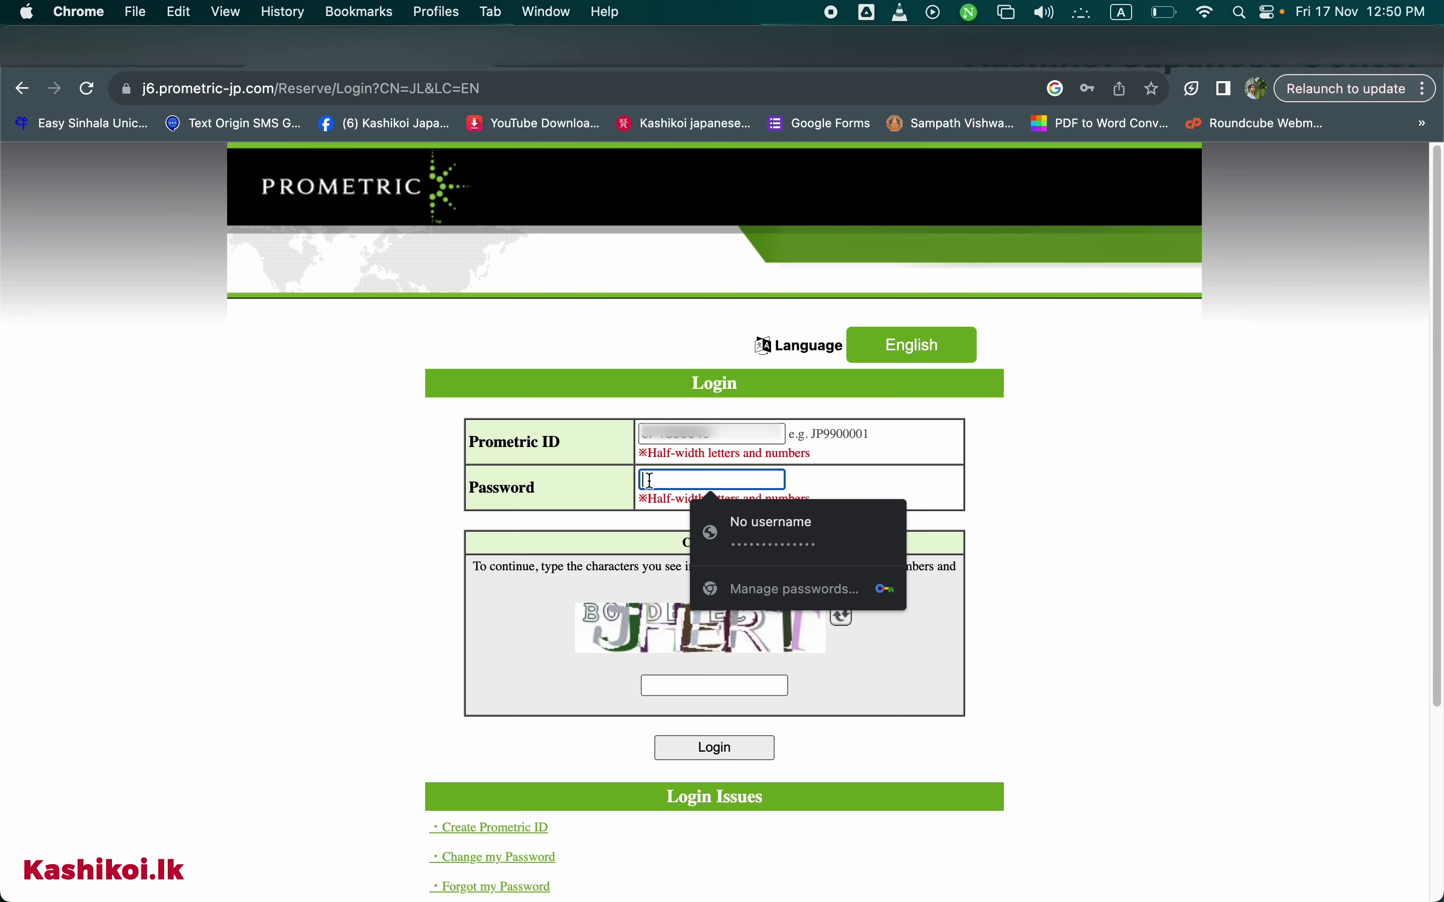
type("********")
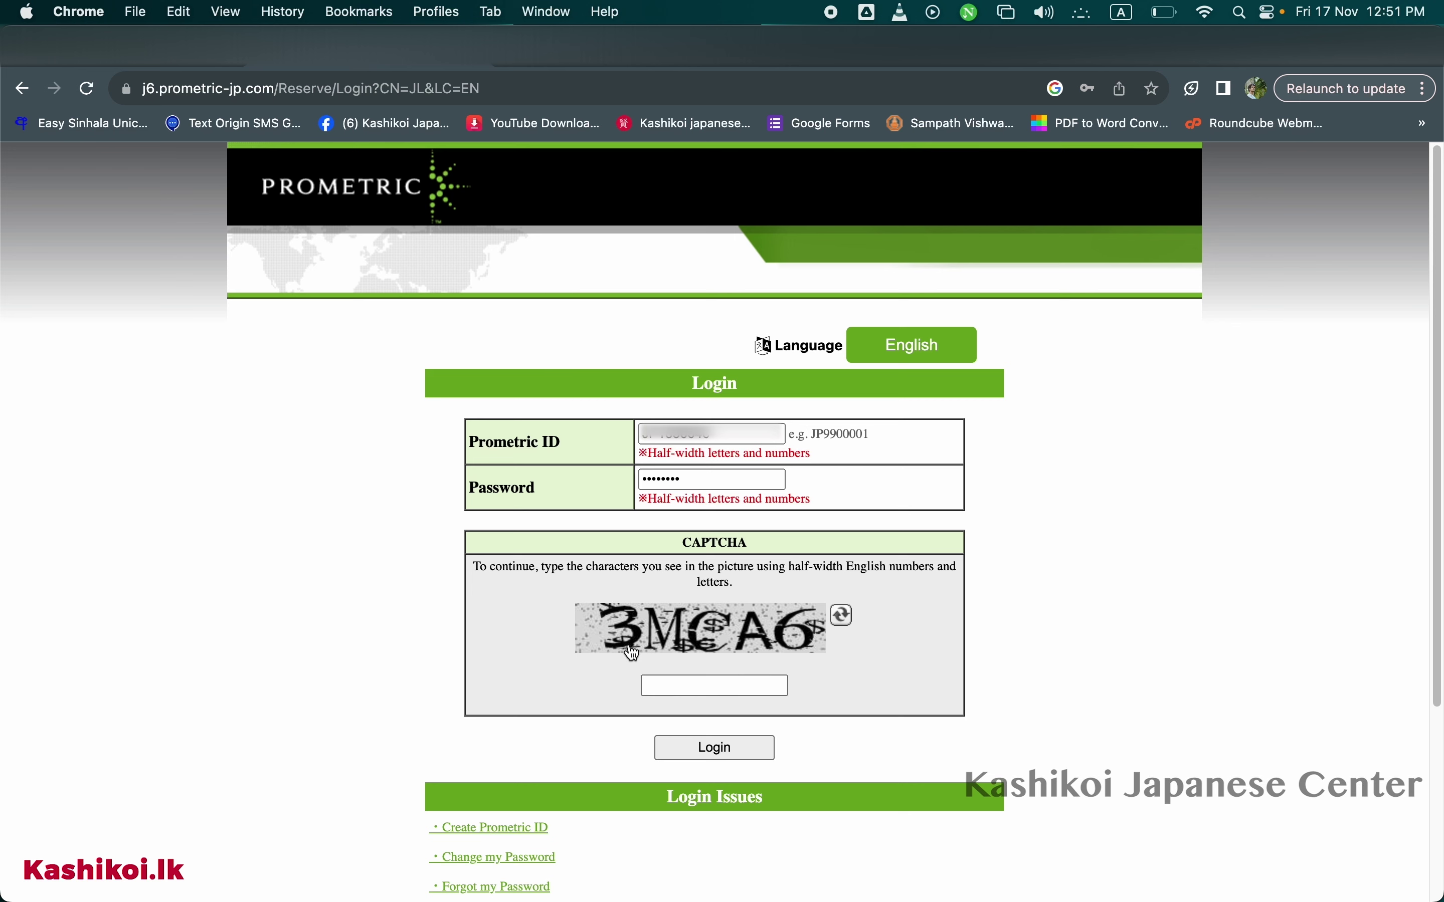
left_click(841, 616)
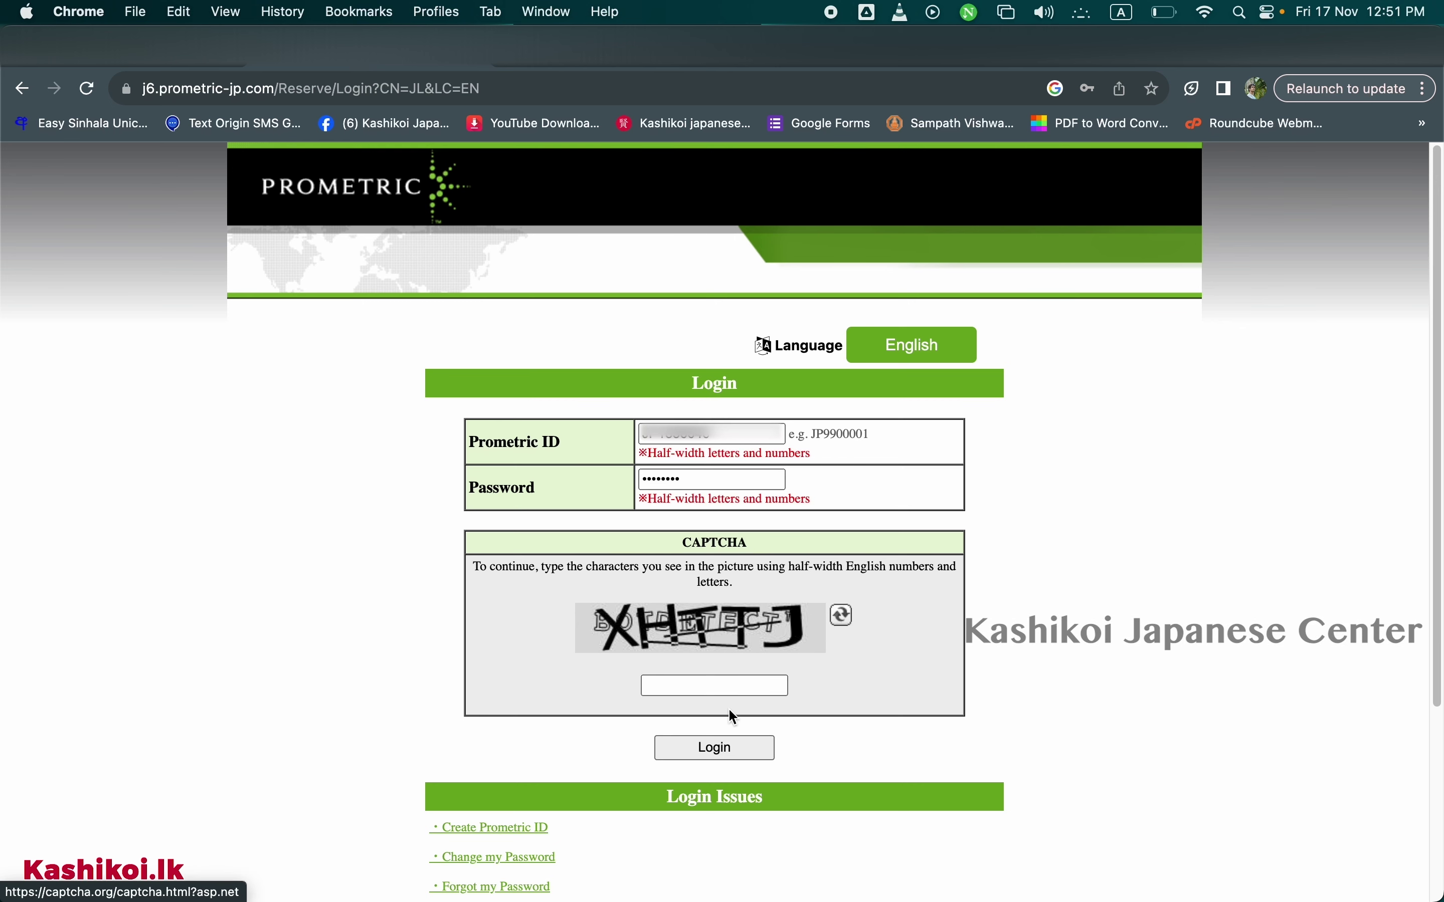
left_click(695, 691)
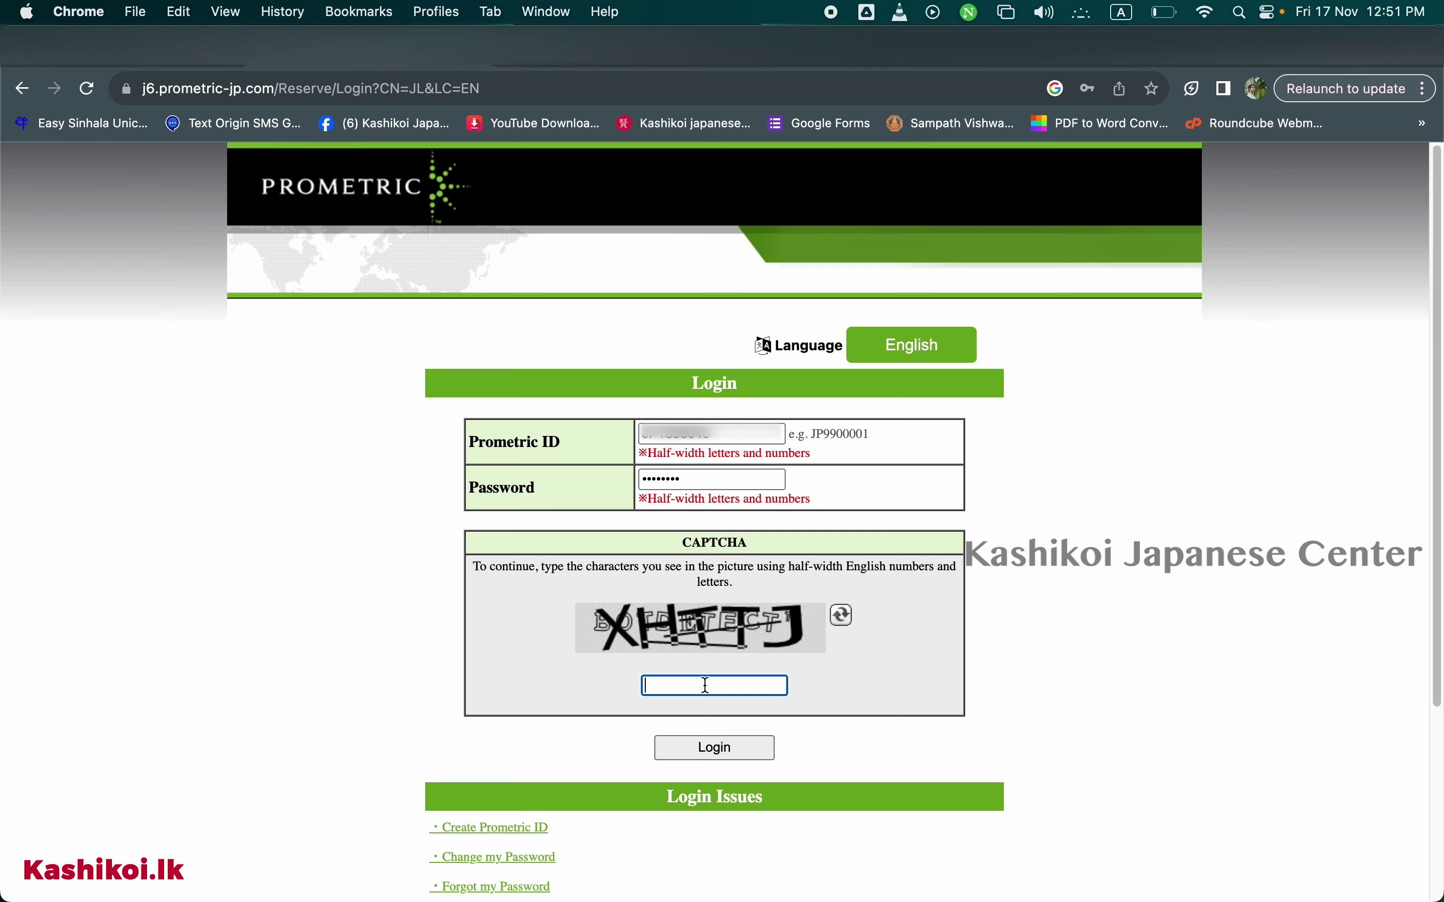
type("xhttj")
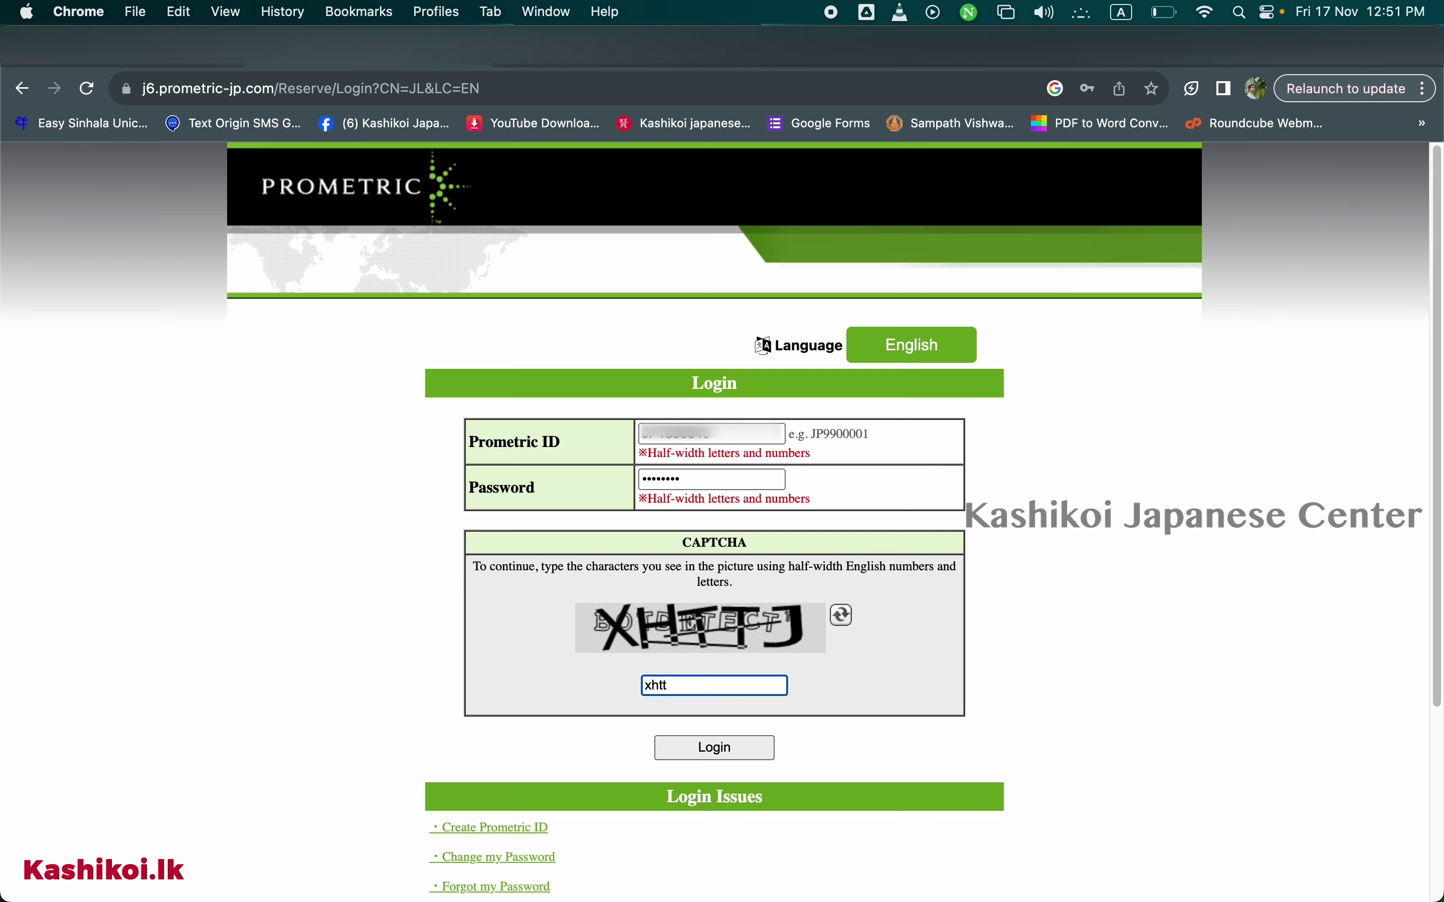
left_click(715, 756)
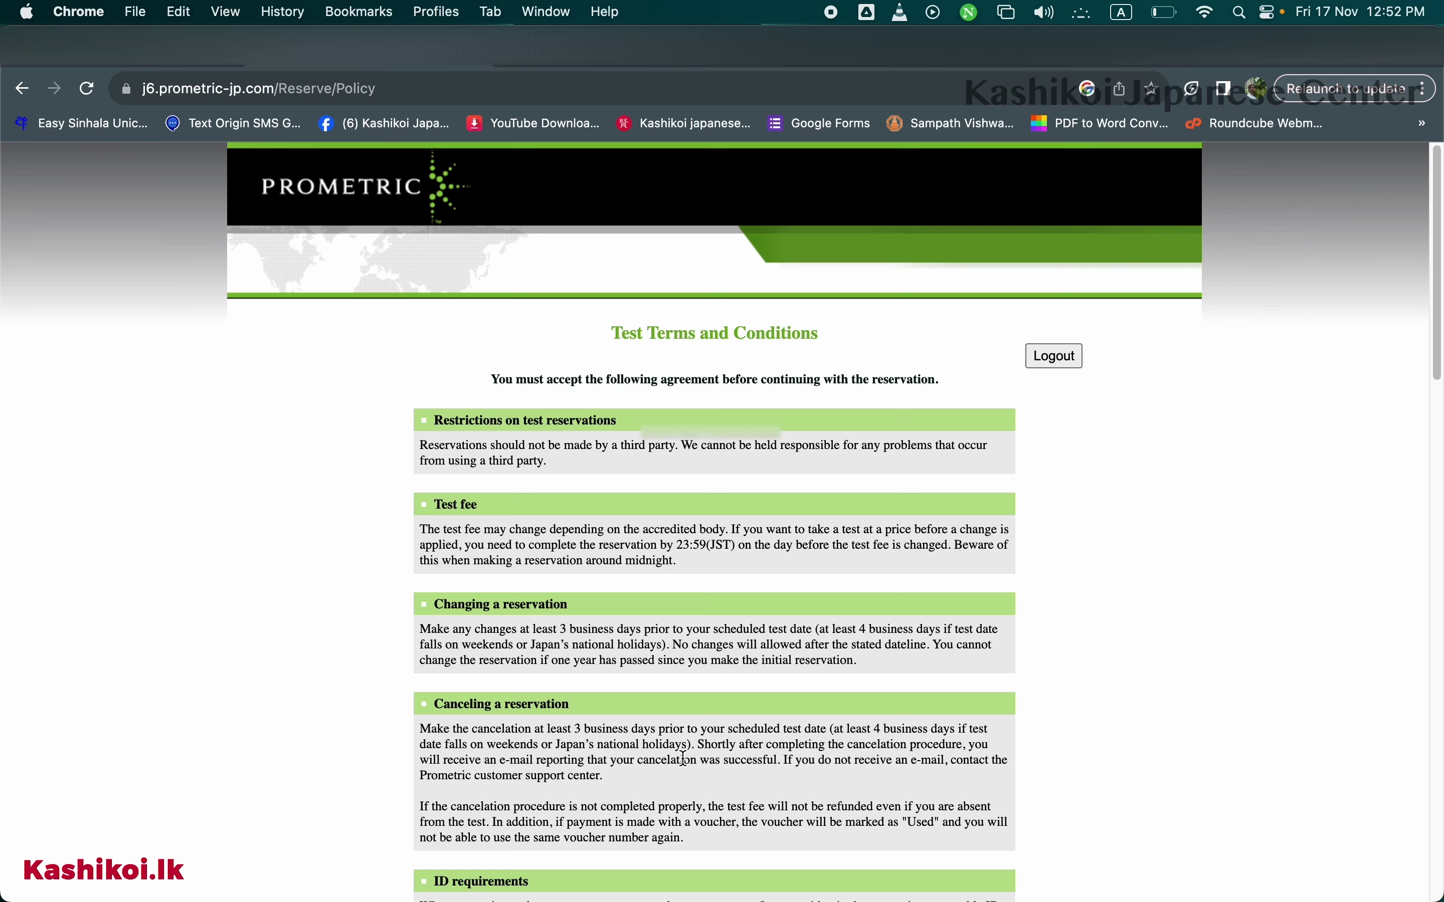
Go through the Test Terms and Conditions, agree to the prohibition on multiple Prometric IDs, and continue the reservation.
scroll(683, 758, "down", 5)
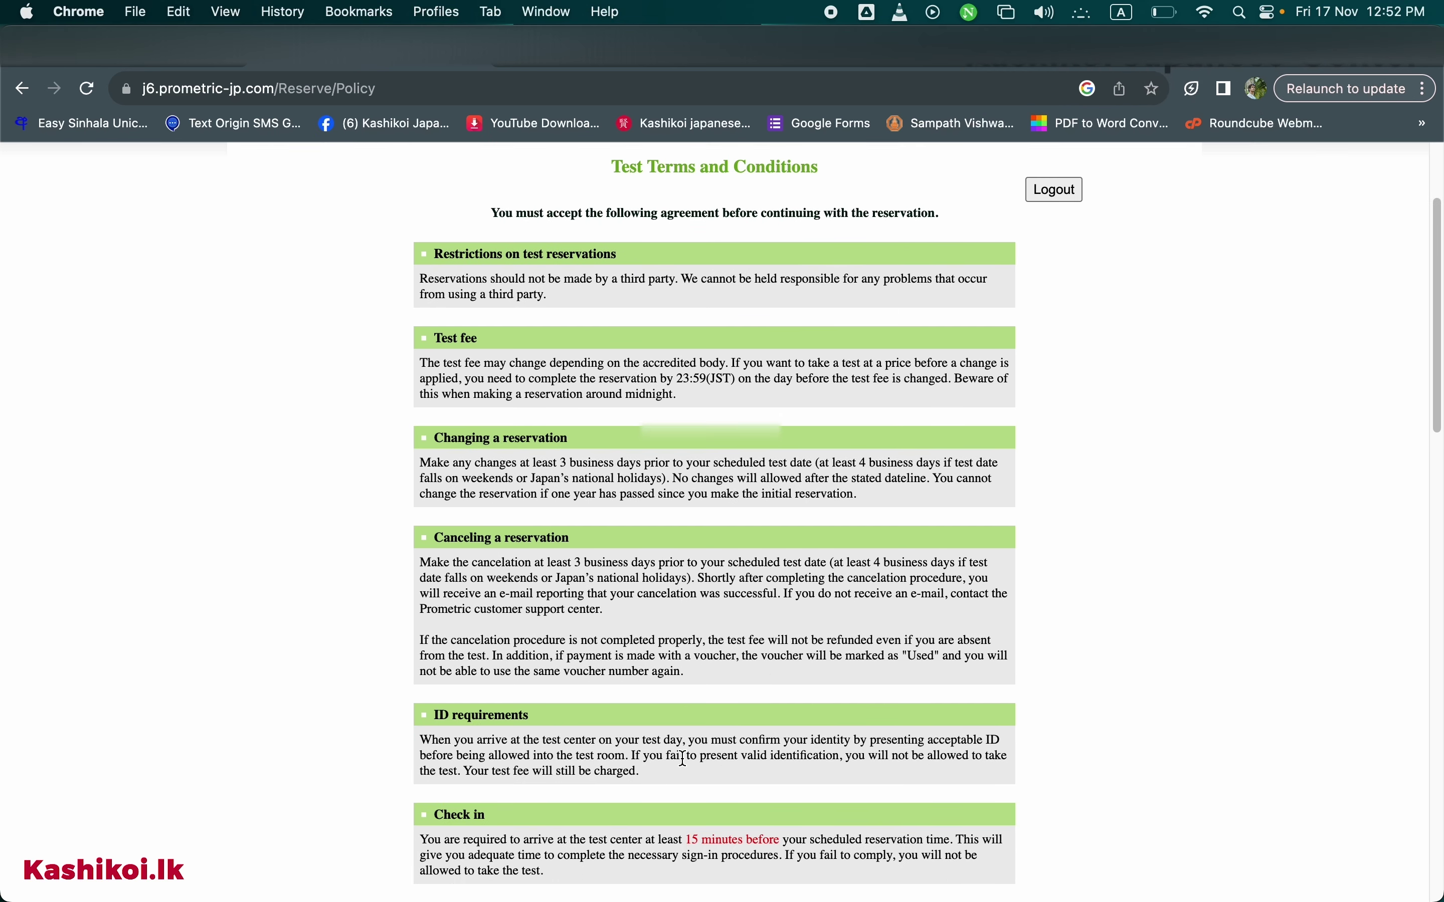
scroll(681, 756, "down", 6)
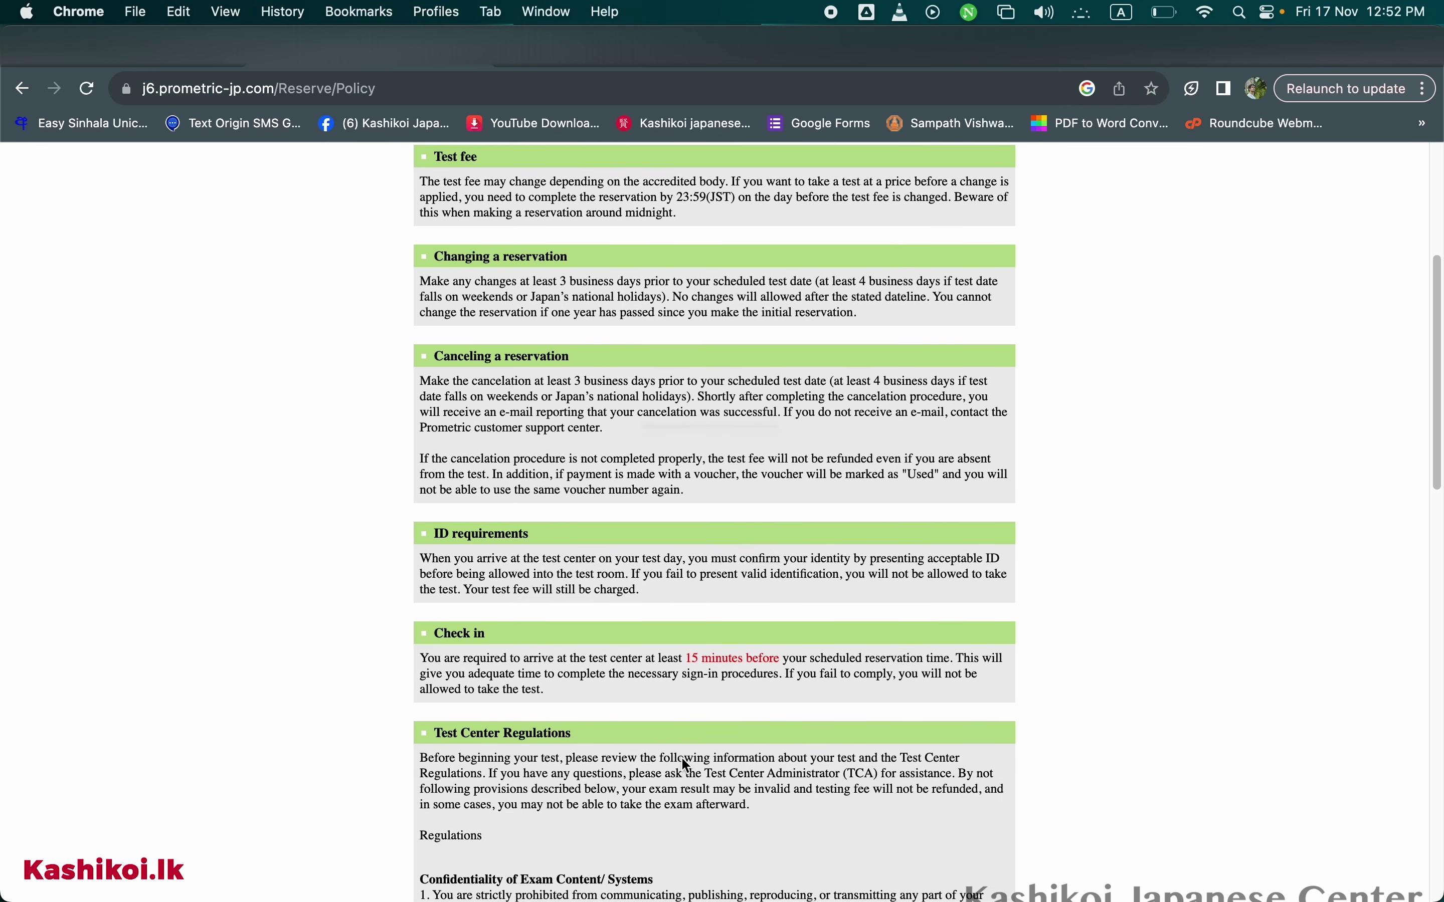
scroll(684, 759, "down", 5)
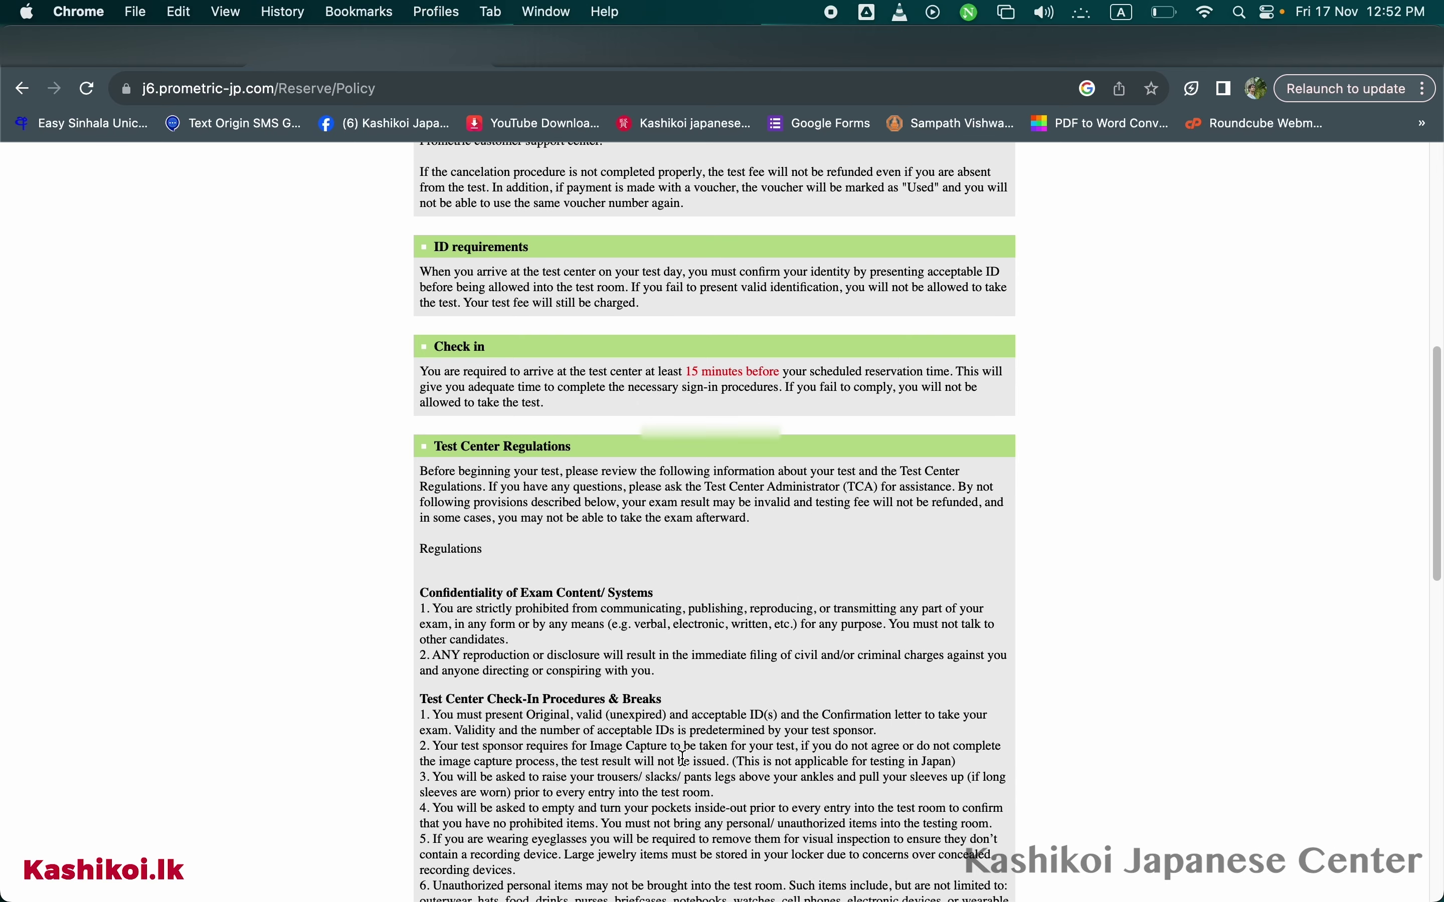
scroll(683, 759, "down", 20)
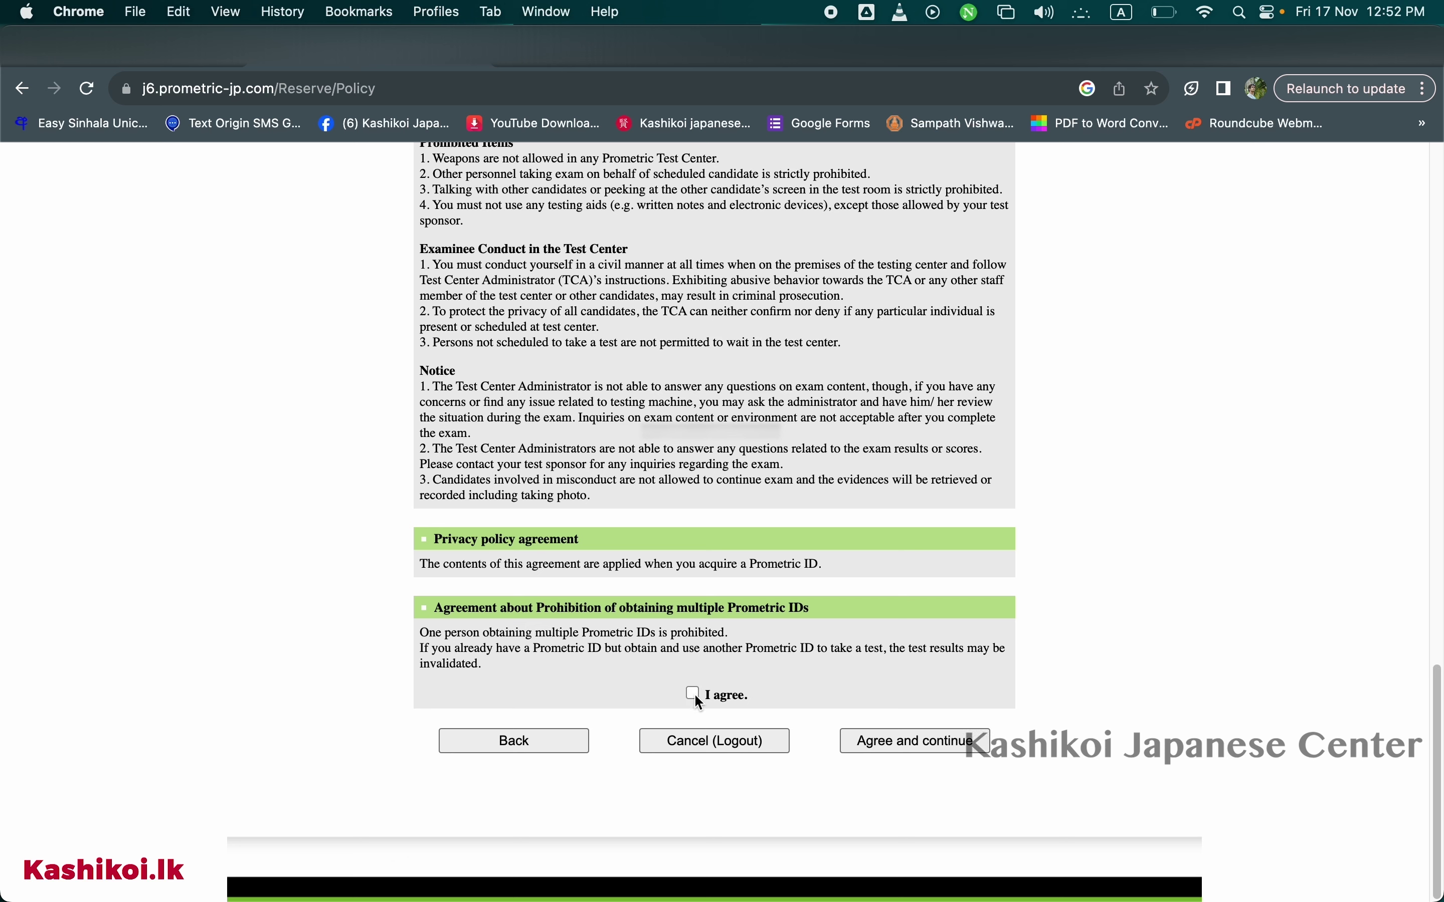
left_click(694, 694)
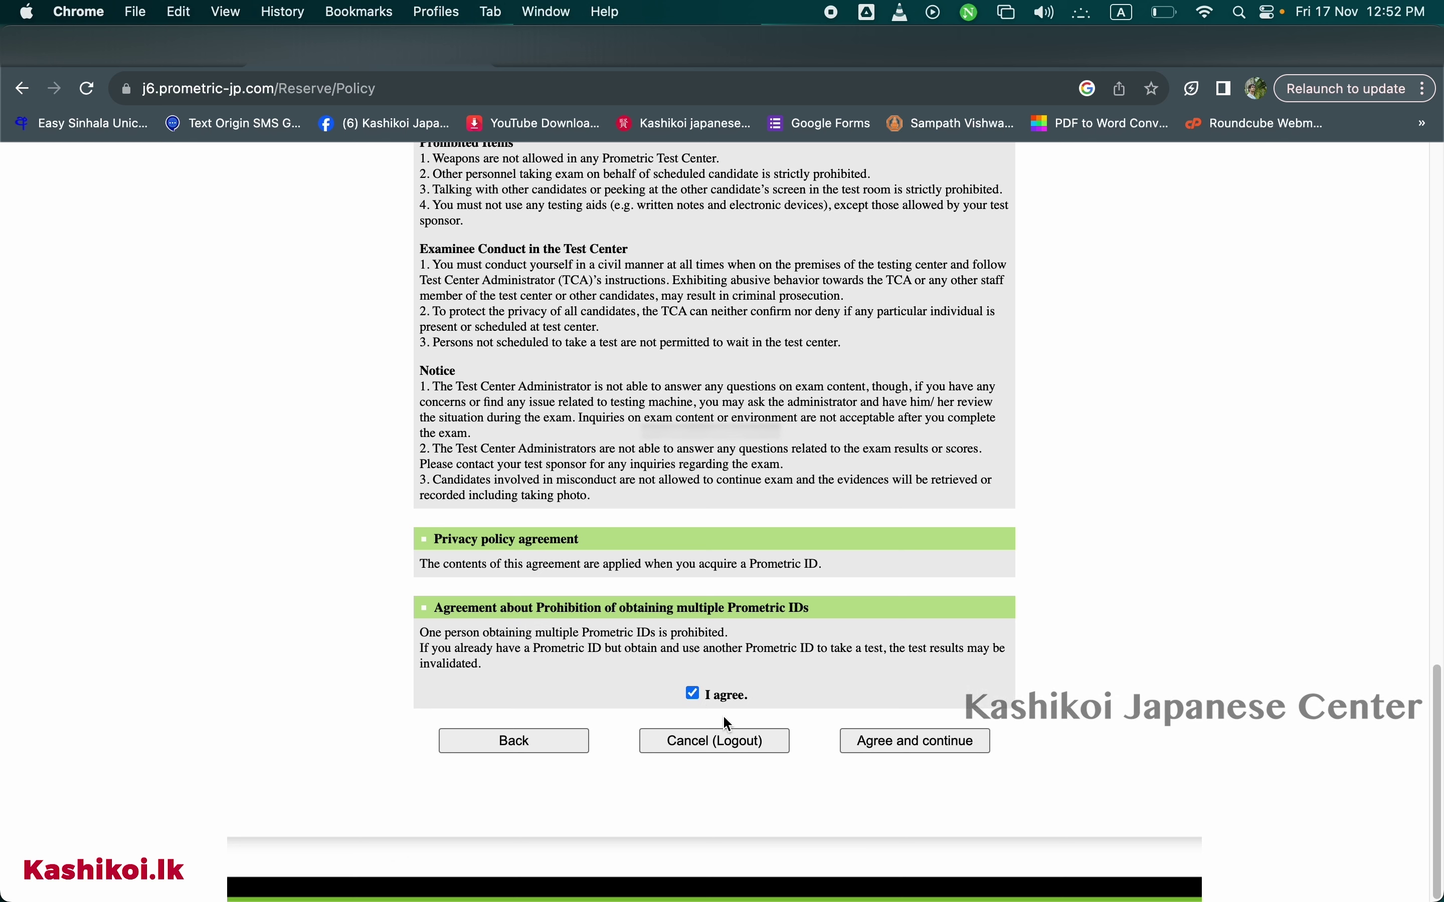
left_click(876, 743)
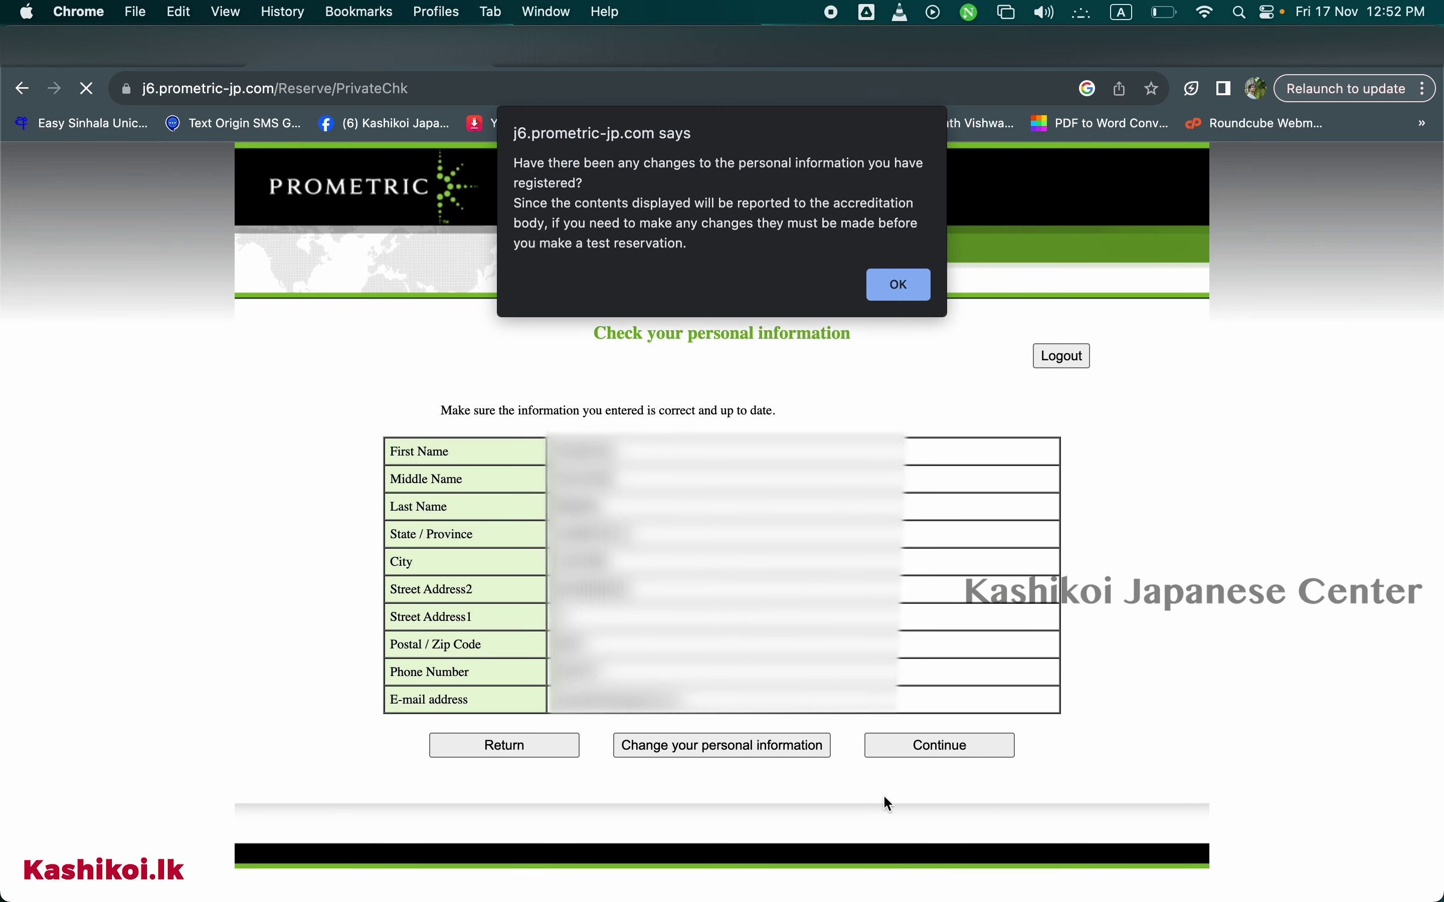
Confirm the registered personal information without changes and agree to the Japan Foundation Test for Basic Japanese regulations.
key("Return")
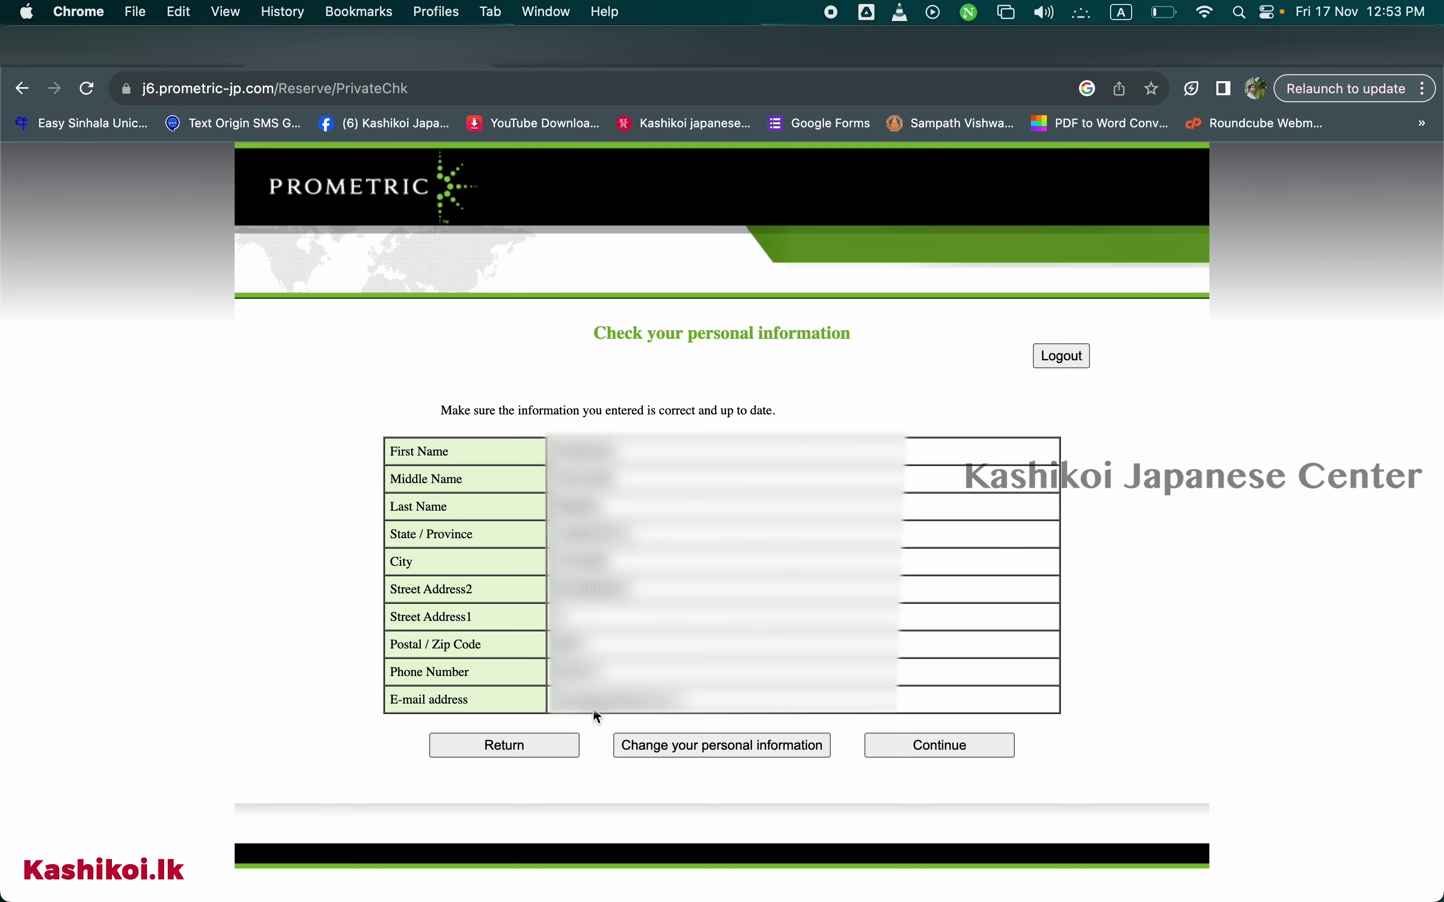
left_click(944, 755)
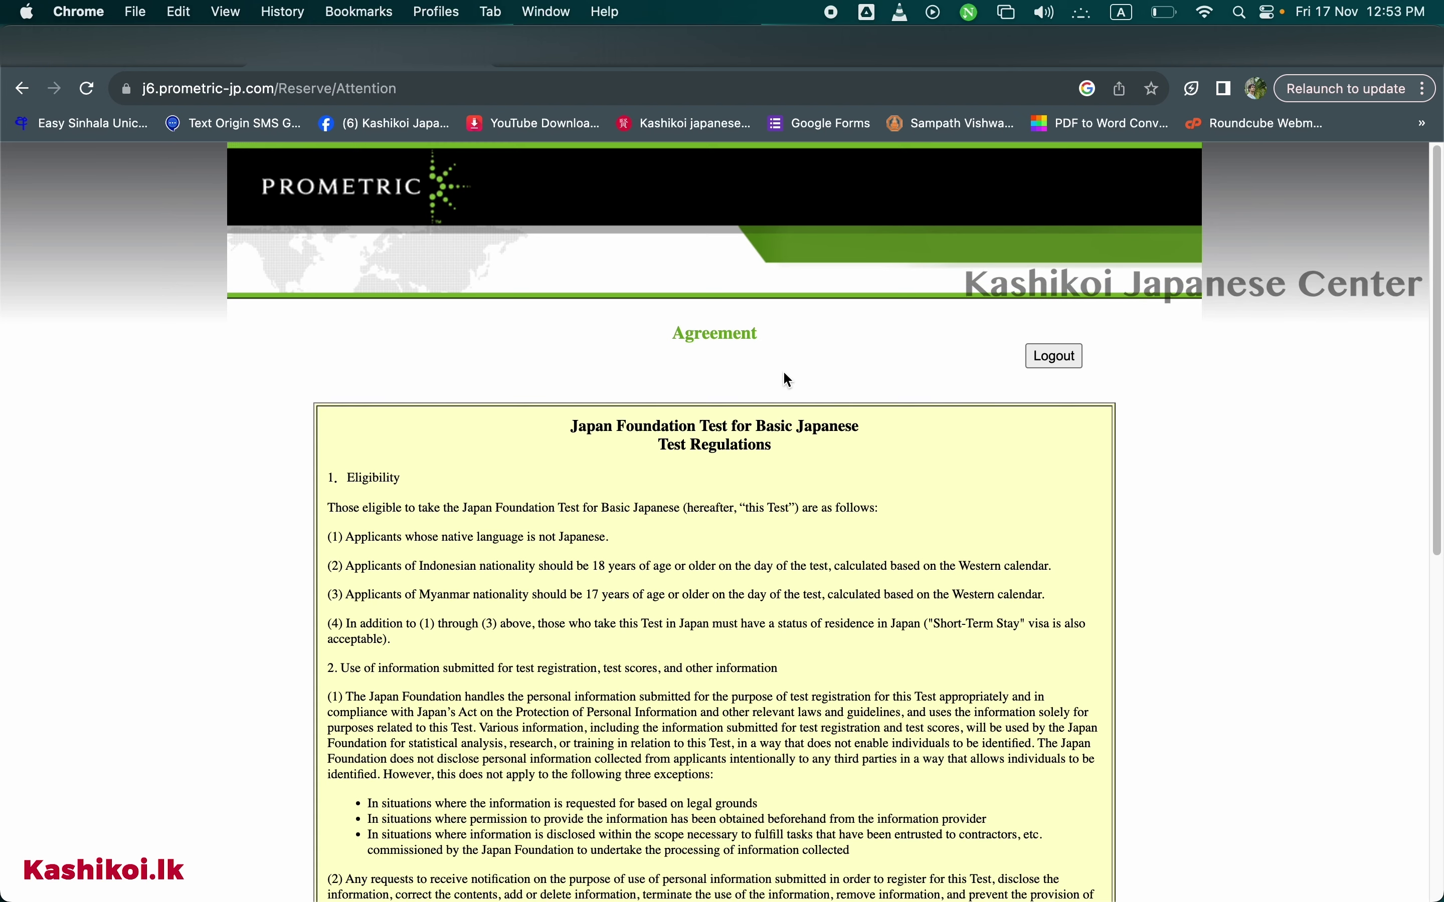
scroll(784, 373, "down", 10)
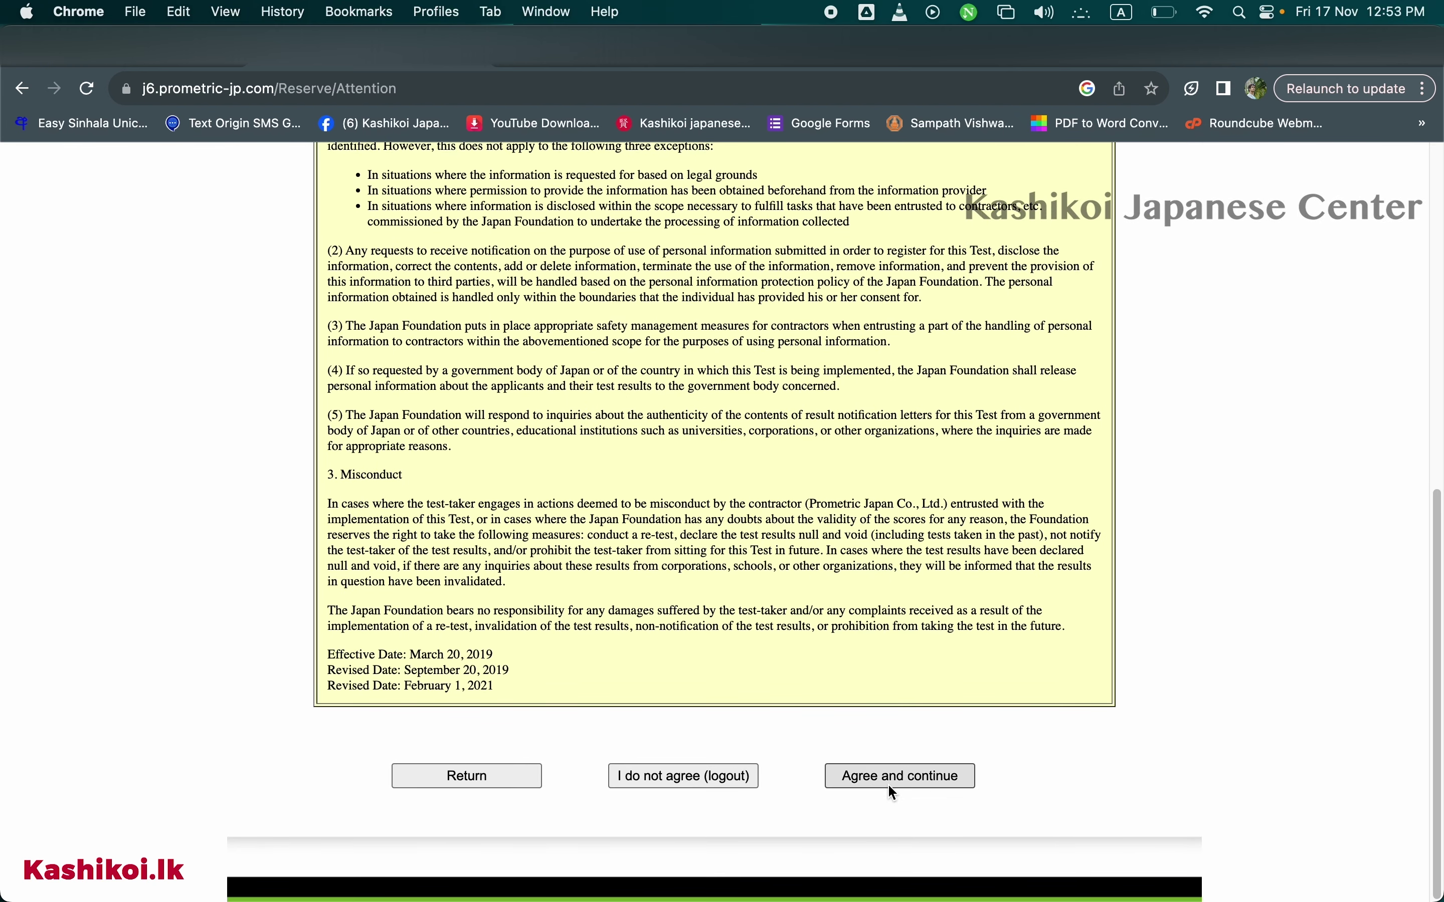
left_click(929, 781)
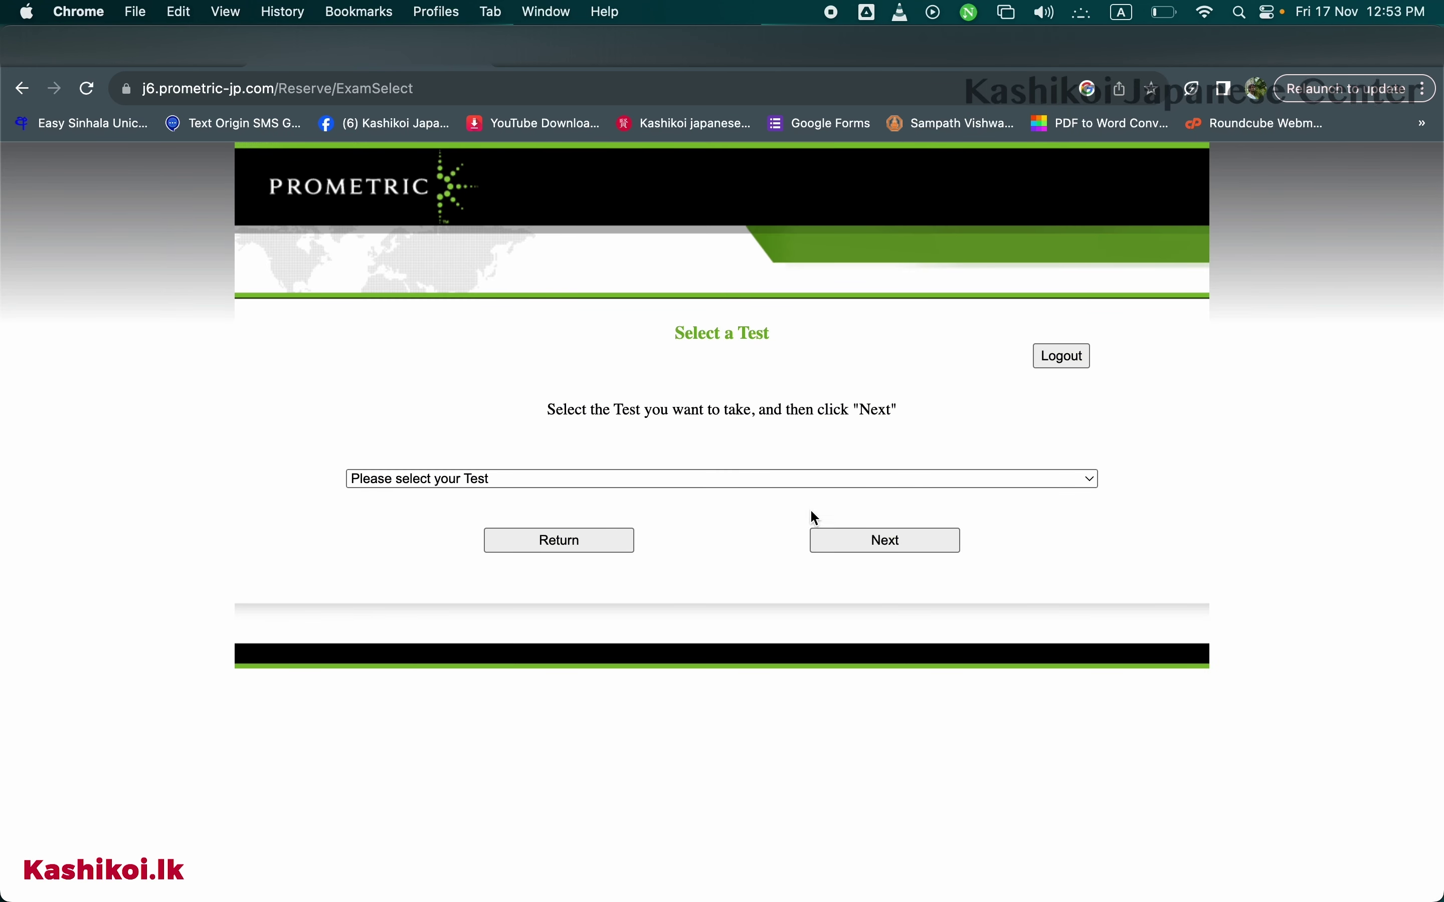
Choose the test "F10-E10J / 80 minutes/ Japan Foundation Test for Basic Japanese" and proceed to the personal details form.
left_click(1093, 479)
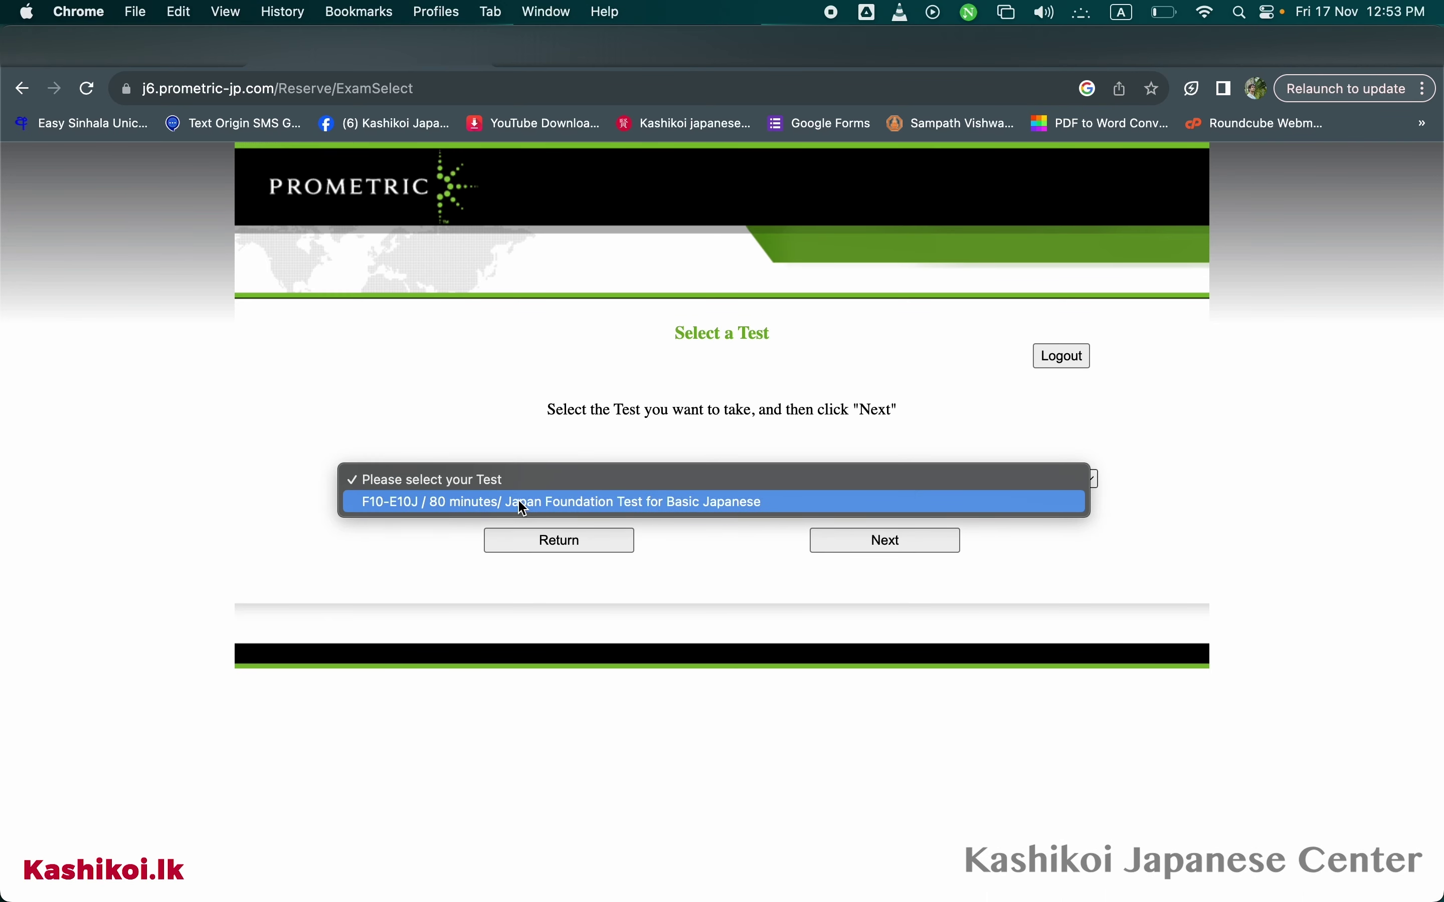
left_click(760, 504)
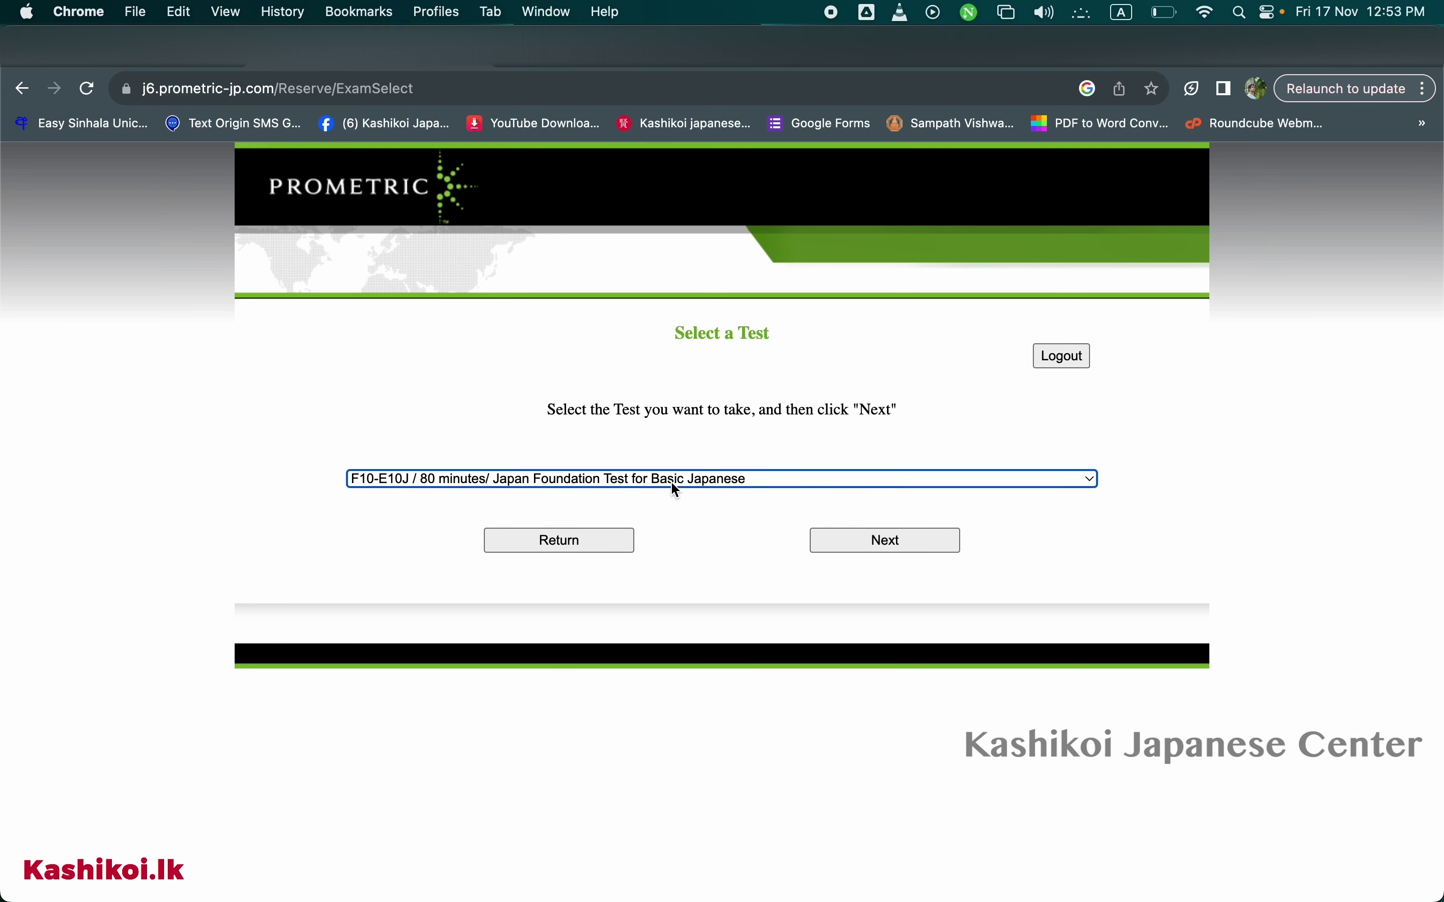
left_click(889, 546)
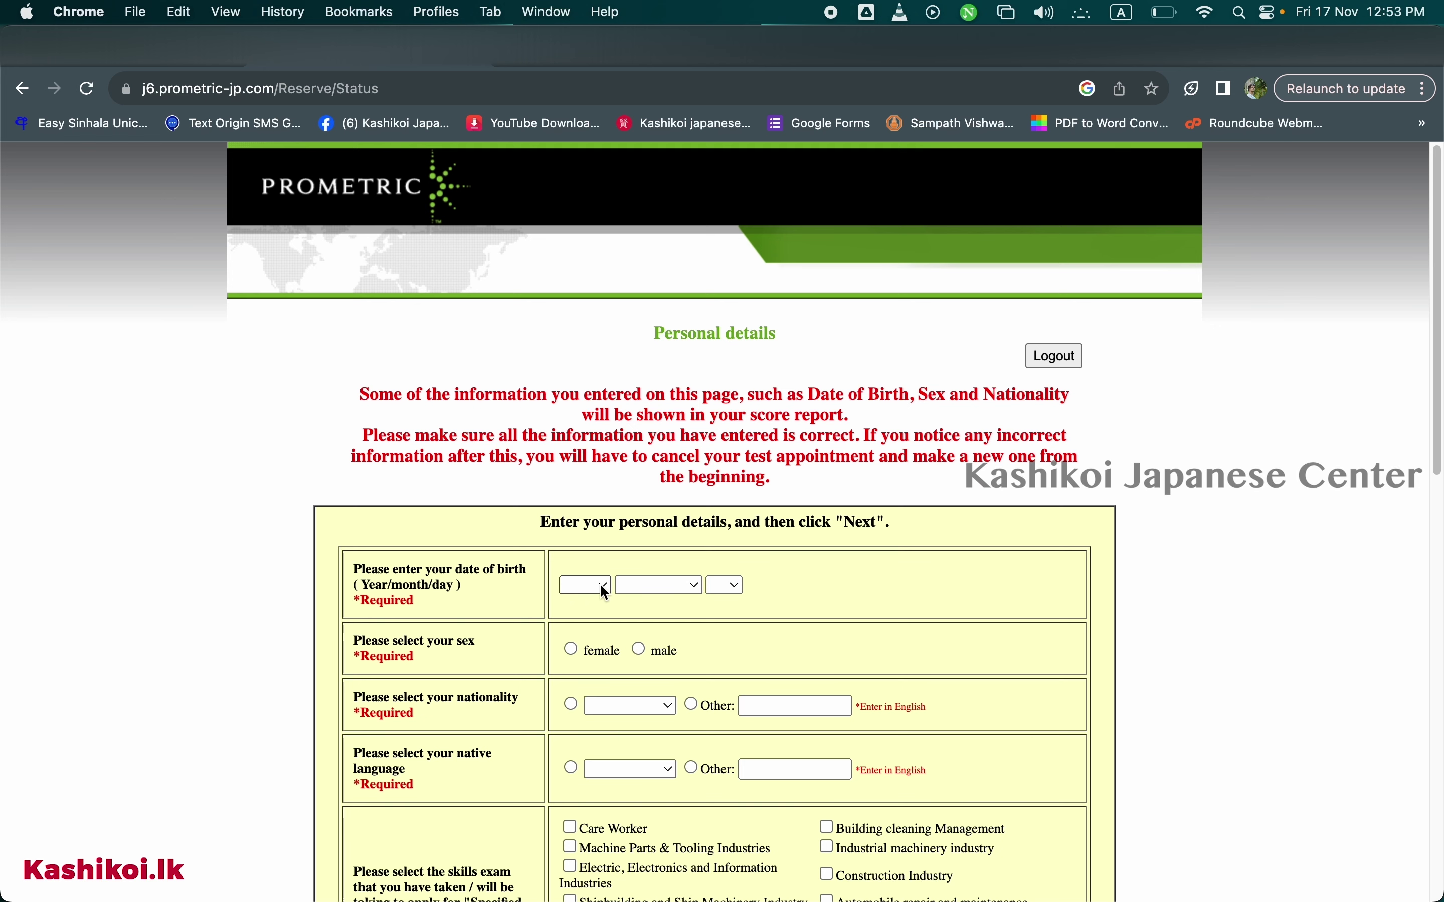
Fill in the applicant's date of birth and set the sex to female in the personal details form.
left_click(585, 586)
left_click(592, 721)
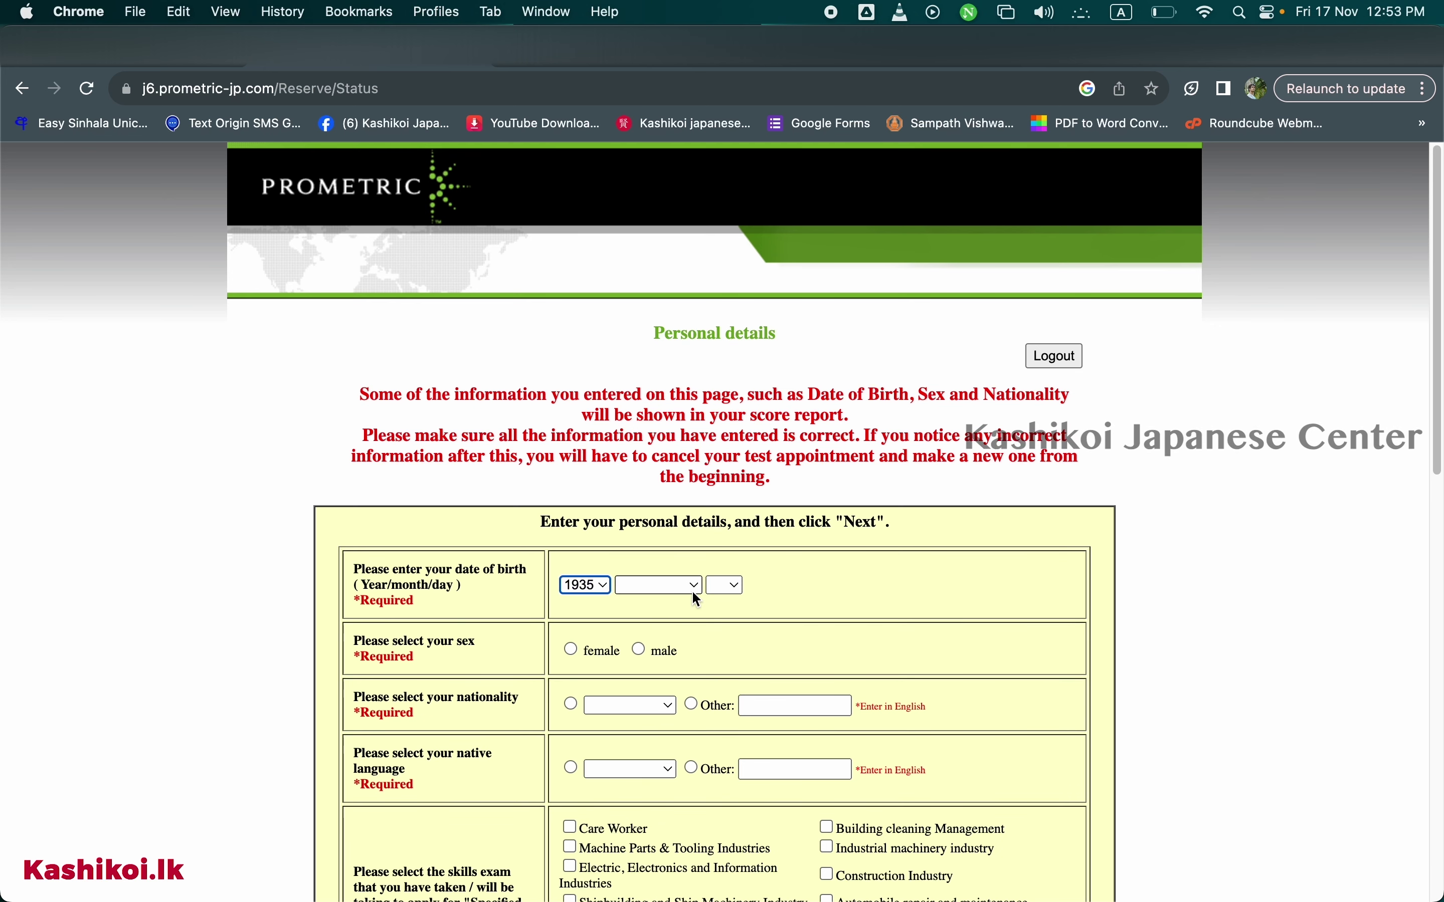
left_click(650, 585)
left_click(661, 721)
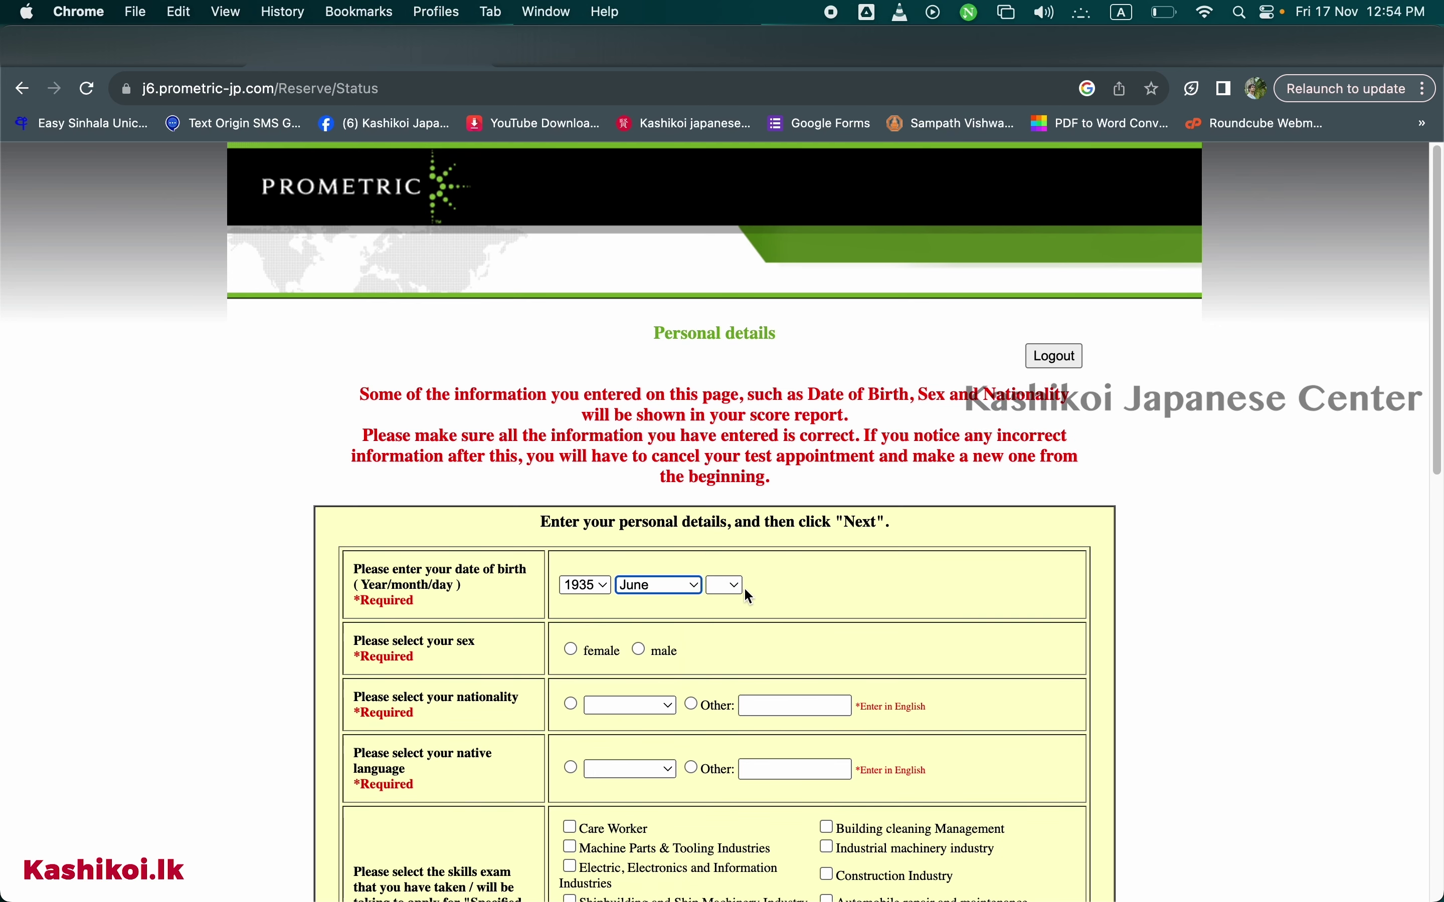
left_click(729, 585)
left_click(731, 720)
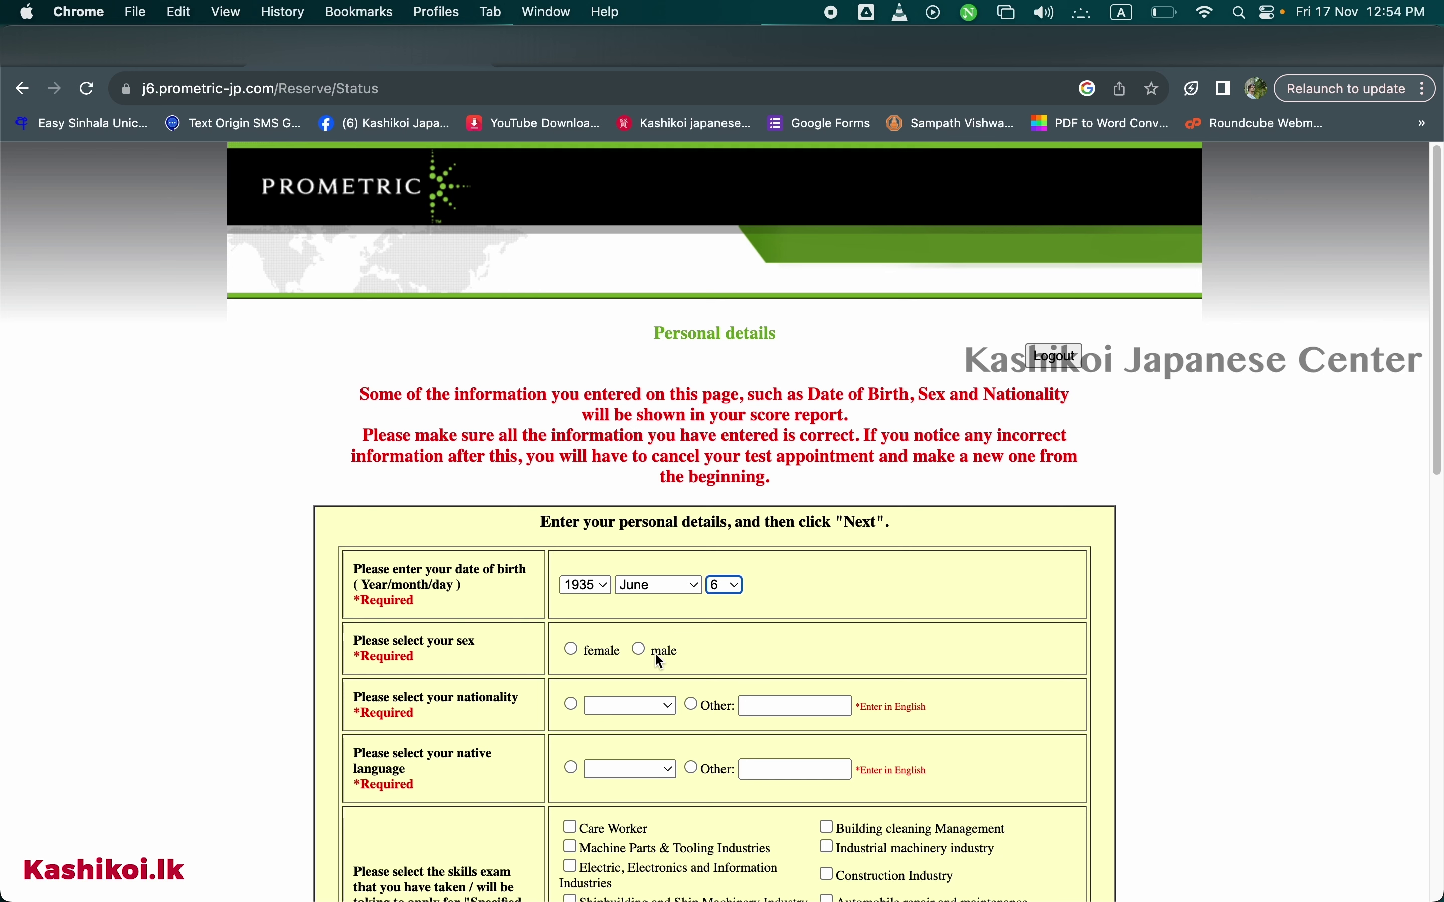
left_click(569, 649)
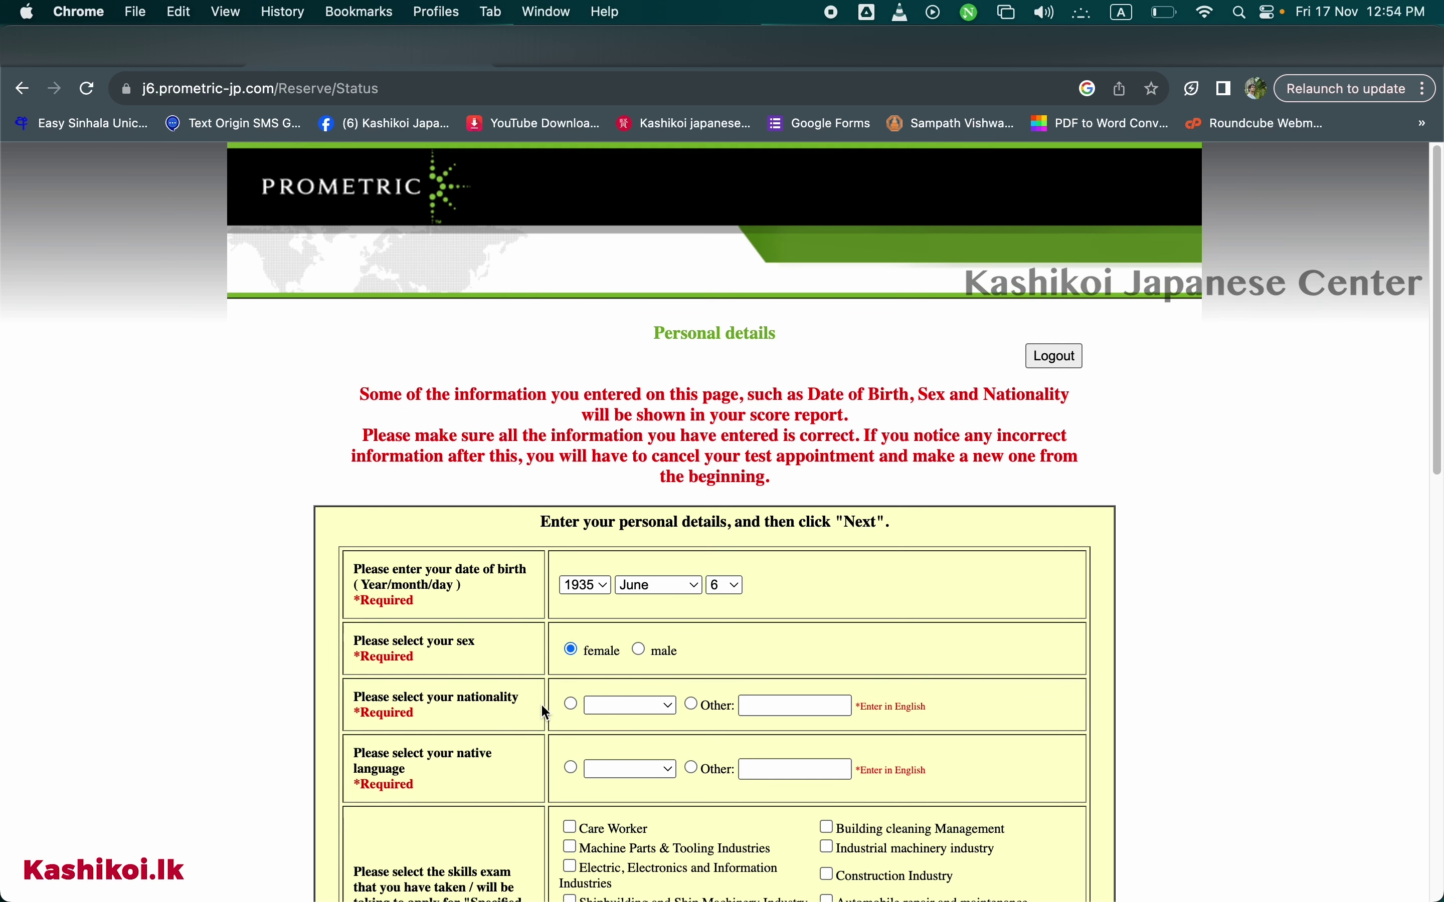
Set the applicant's nationality to Sri Lanka and the native language to Sinhala.
left_click(671, 708)
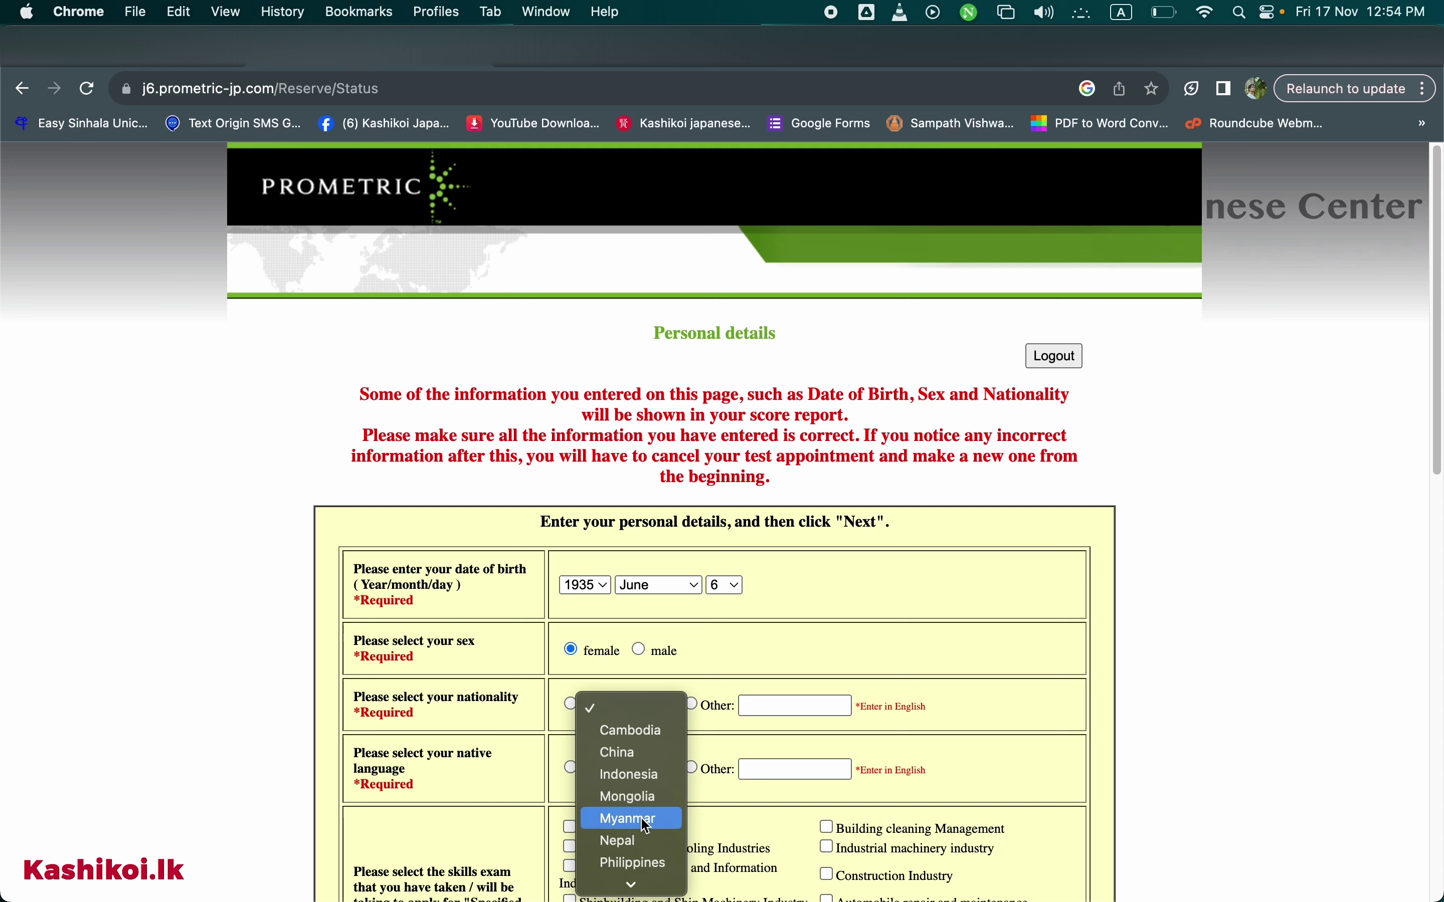
mouse_move(632, 884)
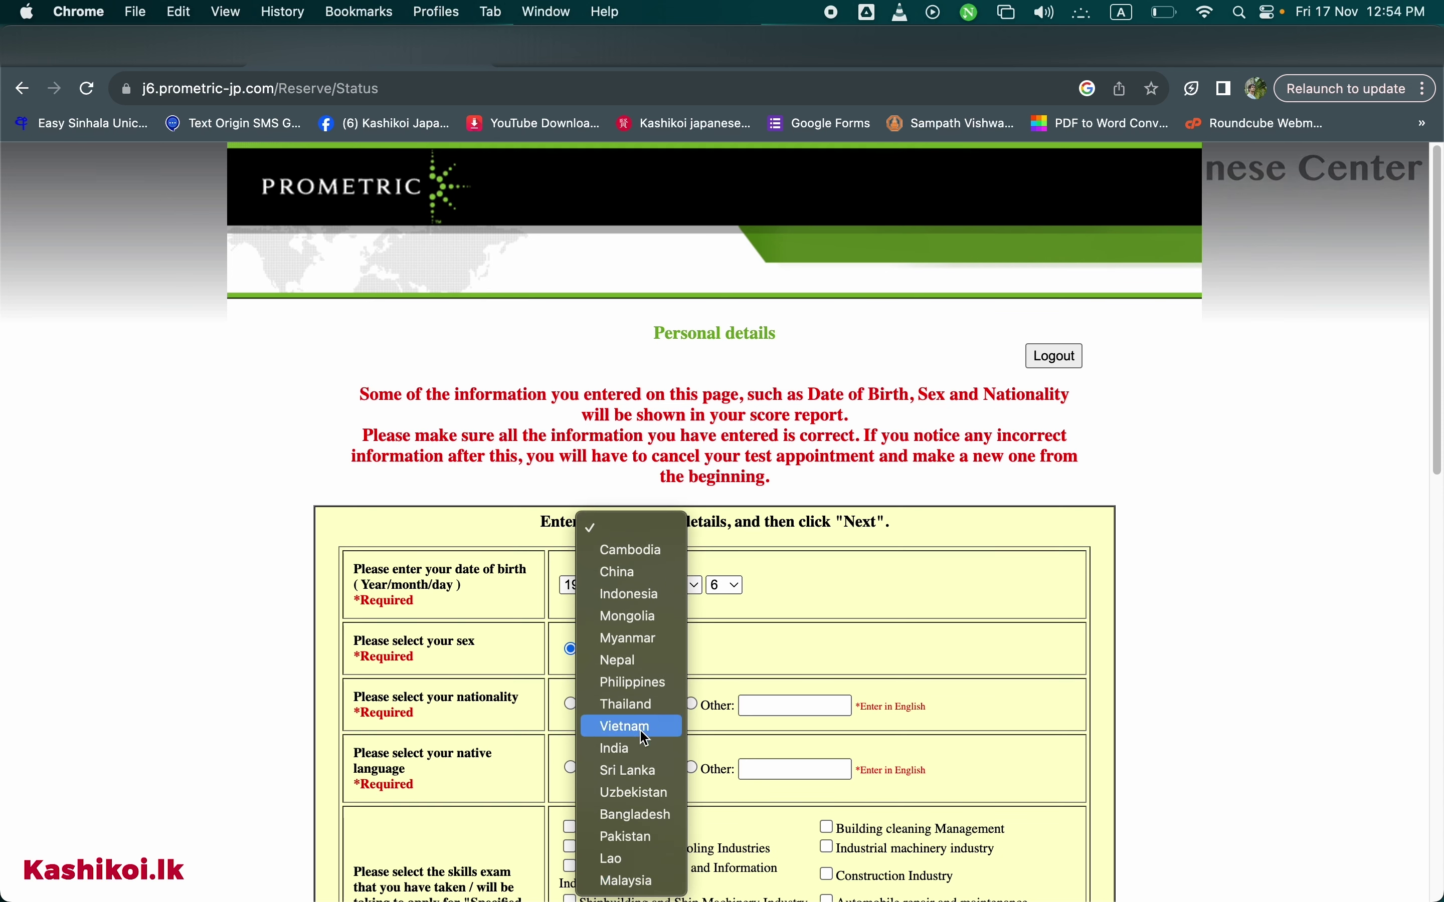
left_click(632, 770)
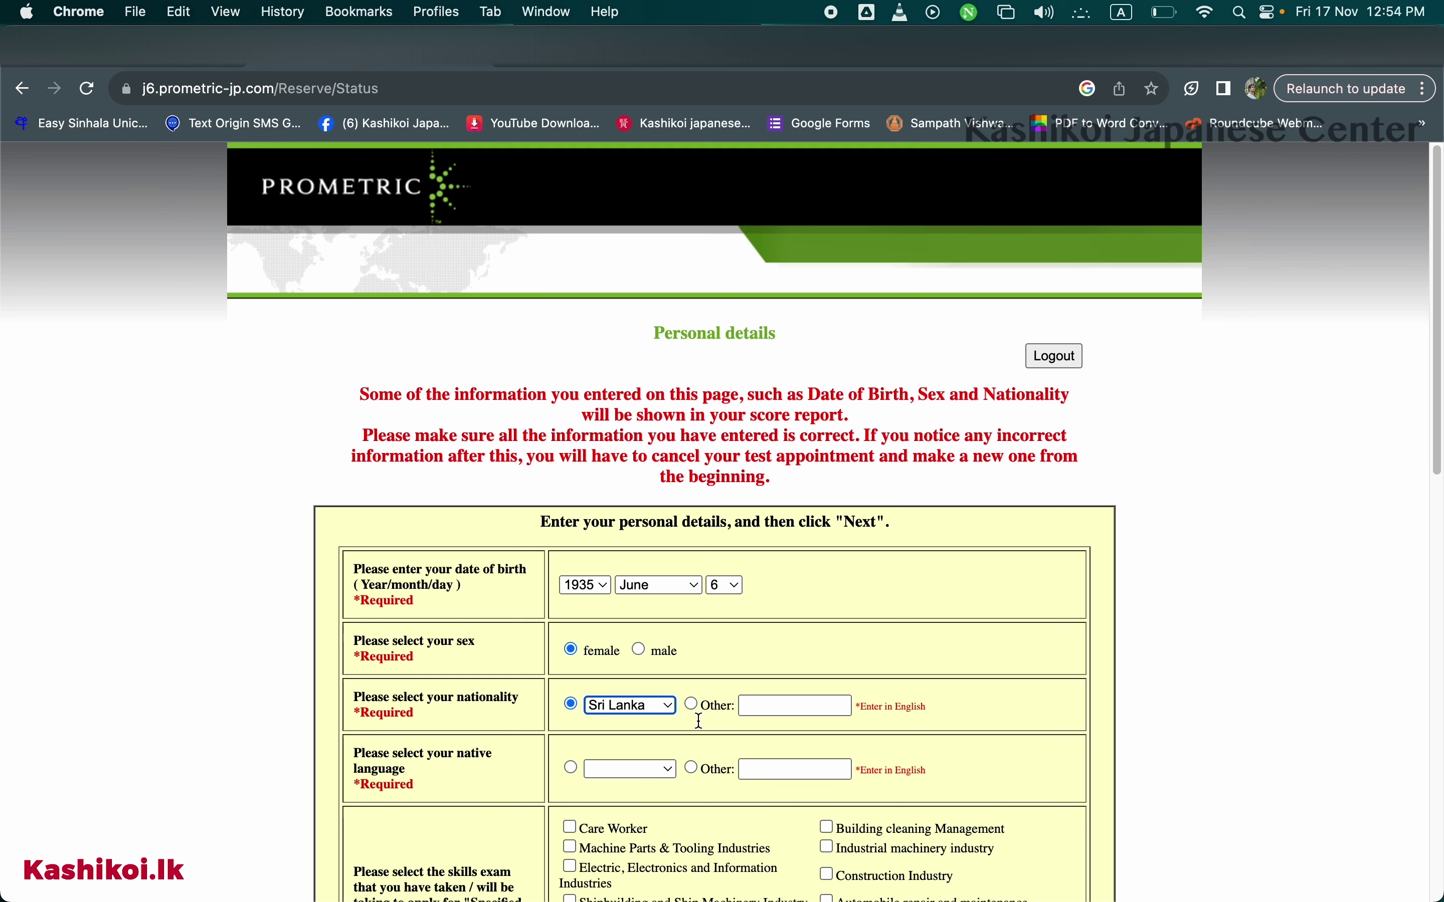
left_click(674, 771)
mouse_move(634, 886)
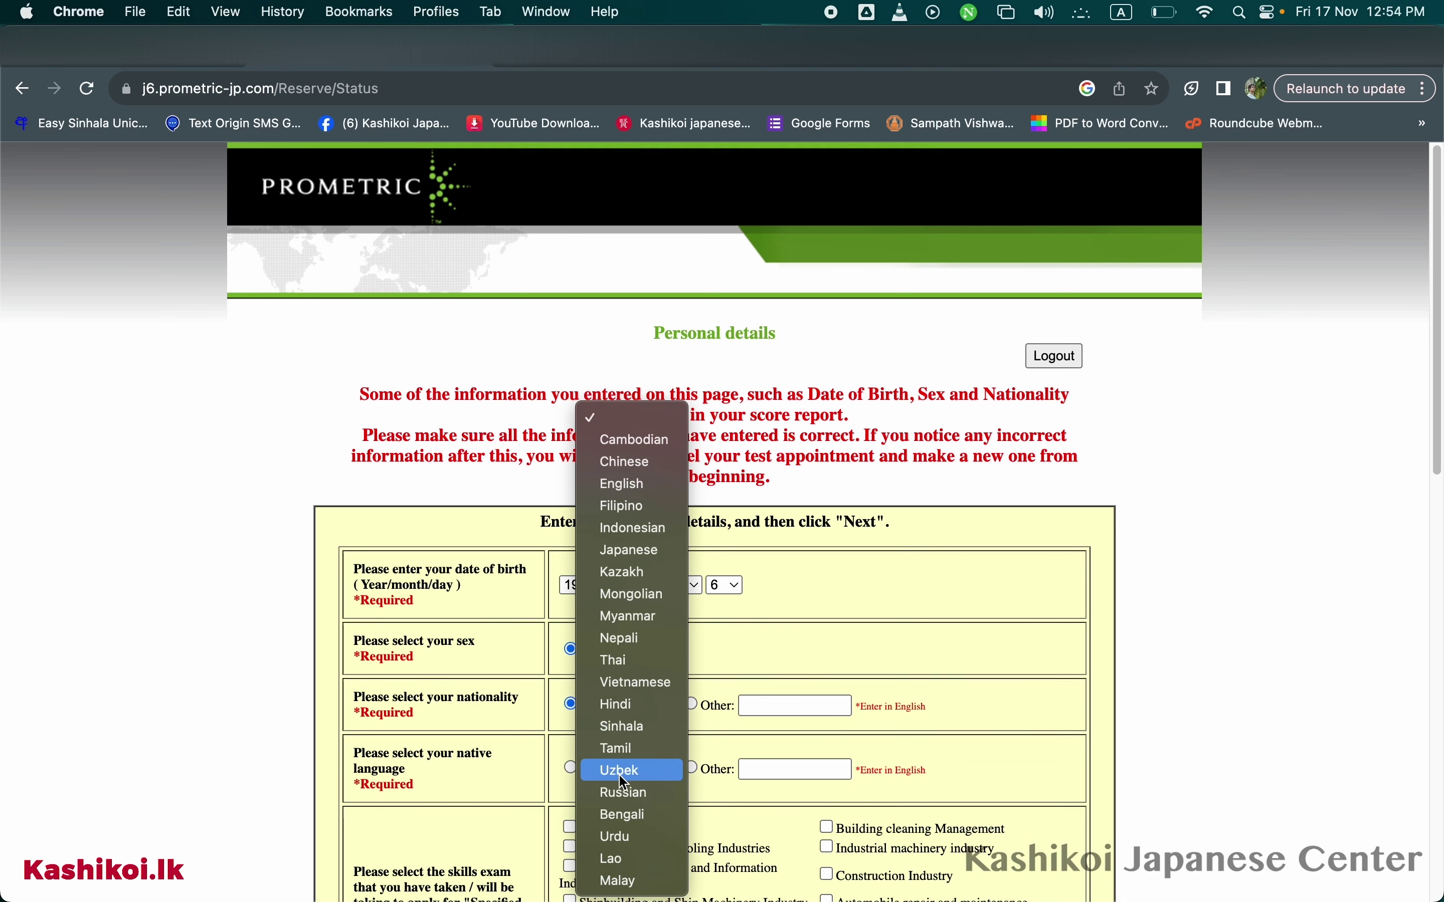
left_click(622, 727)
Select Care Worker as the skills exam and answer the Japan visit question with "No, I have not been to Japan before".
scroll(486, 642, "down", 5)
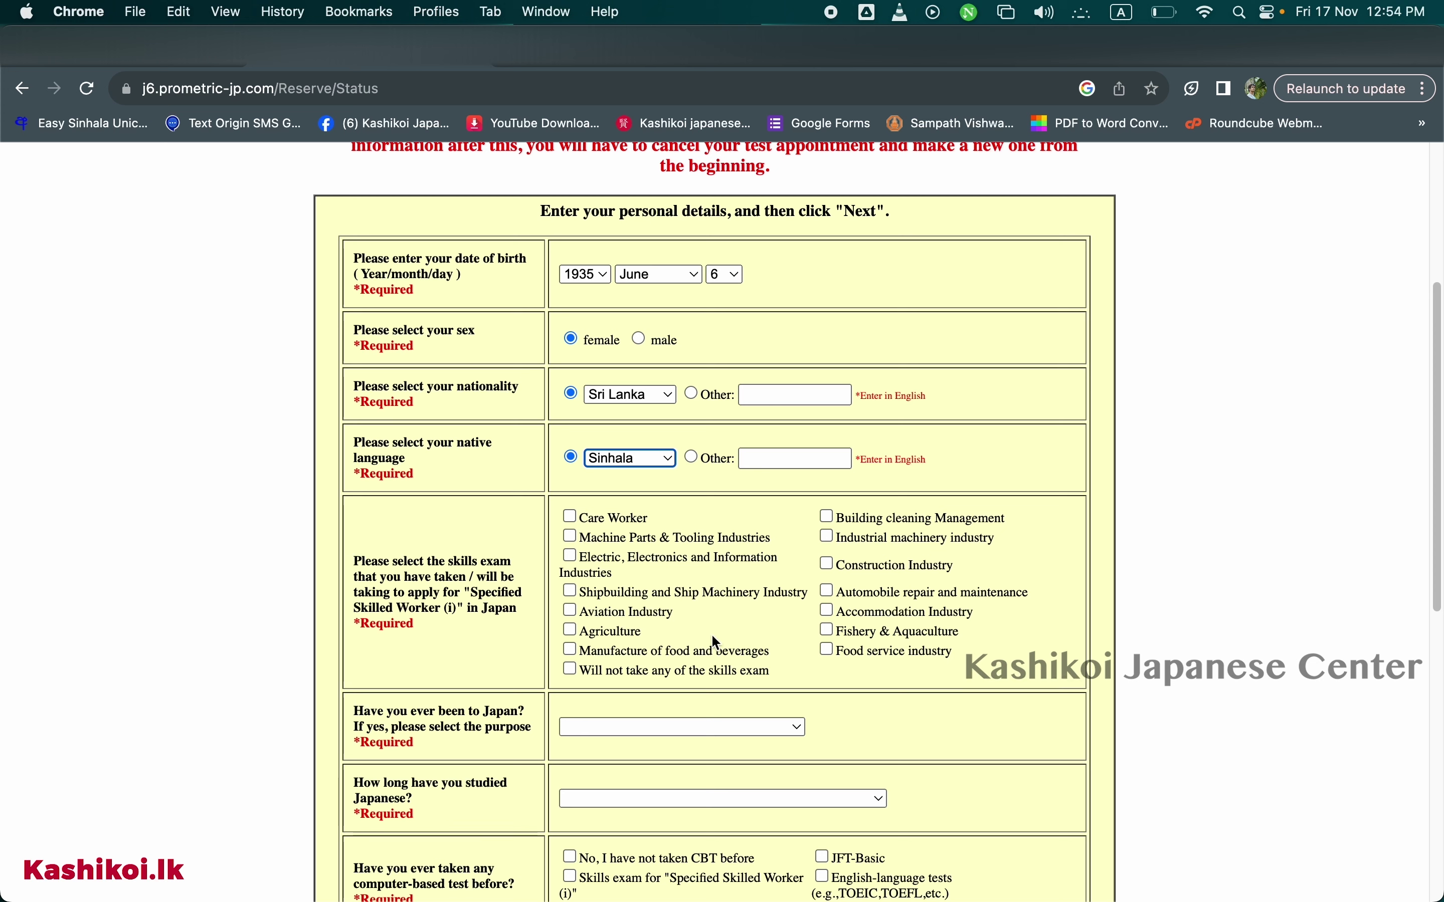
left_click(570, 517)
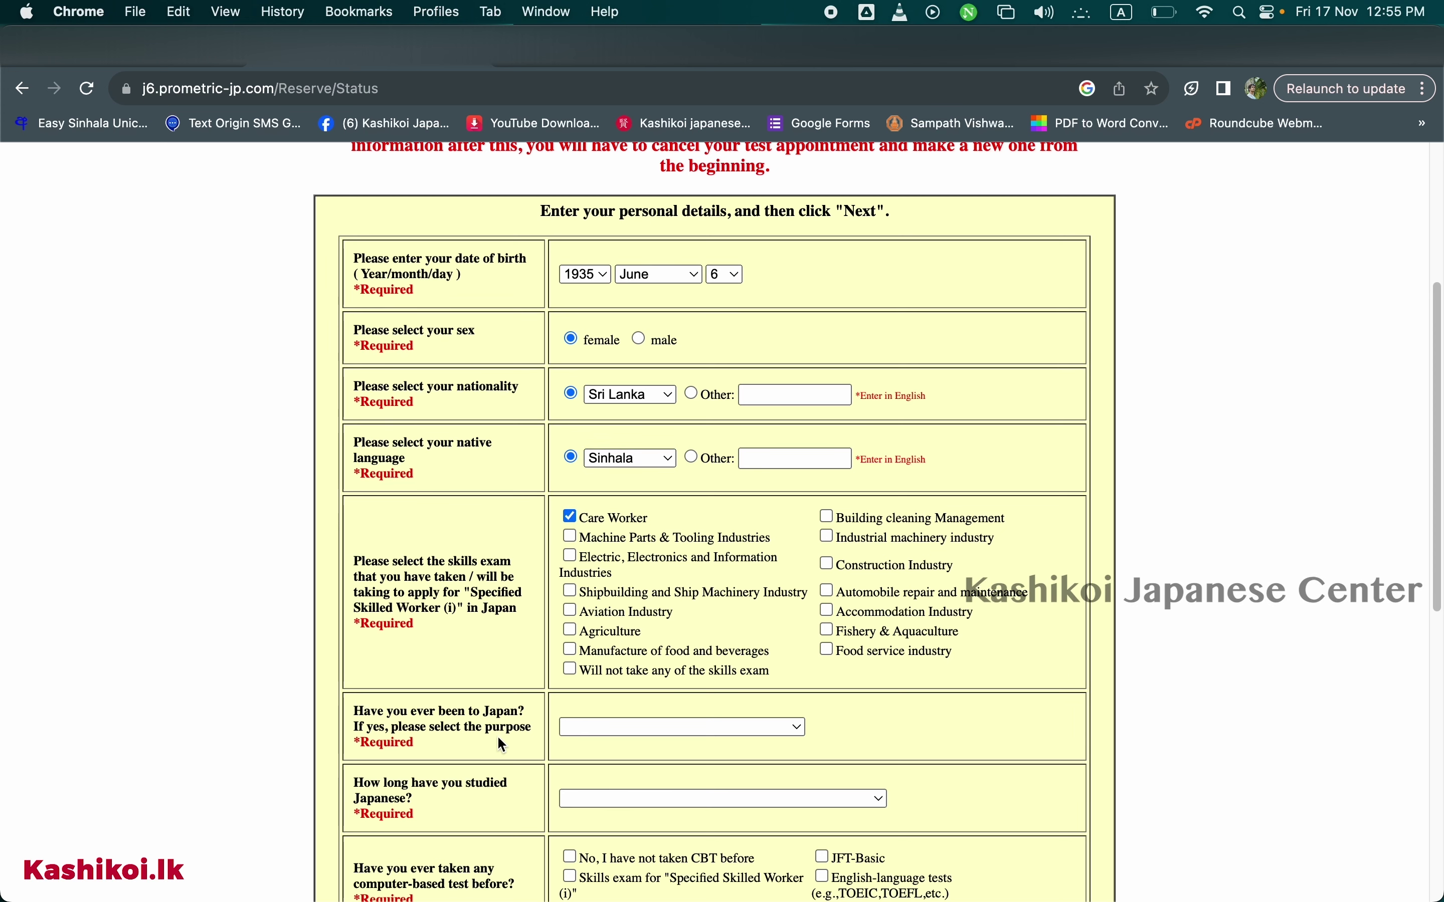
left_click(585, 730)
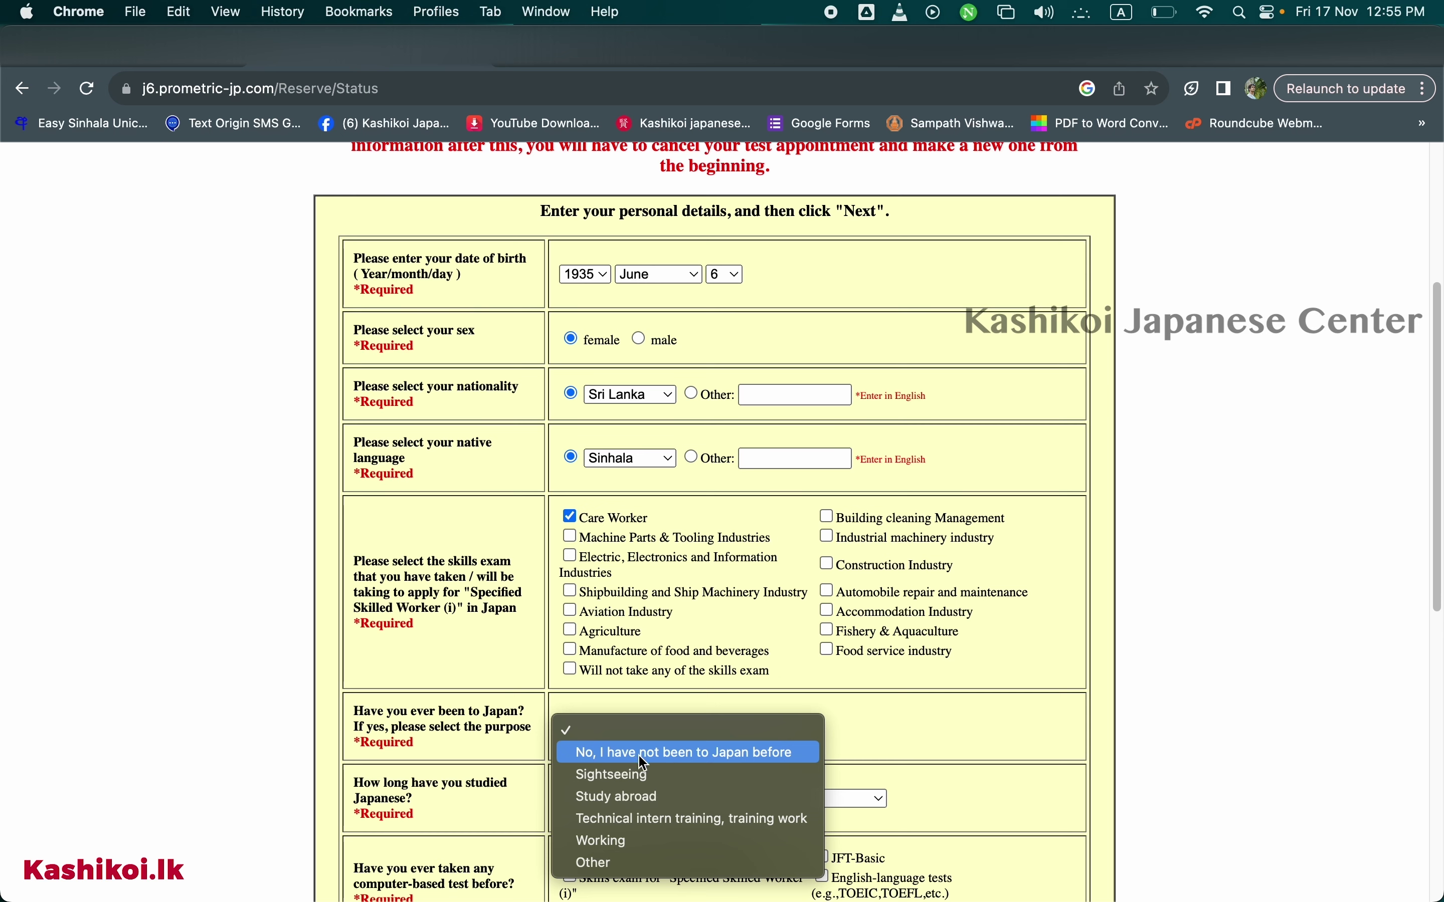
left_click(696, 753)
scroll(720, 750, "down", 10)
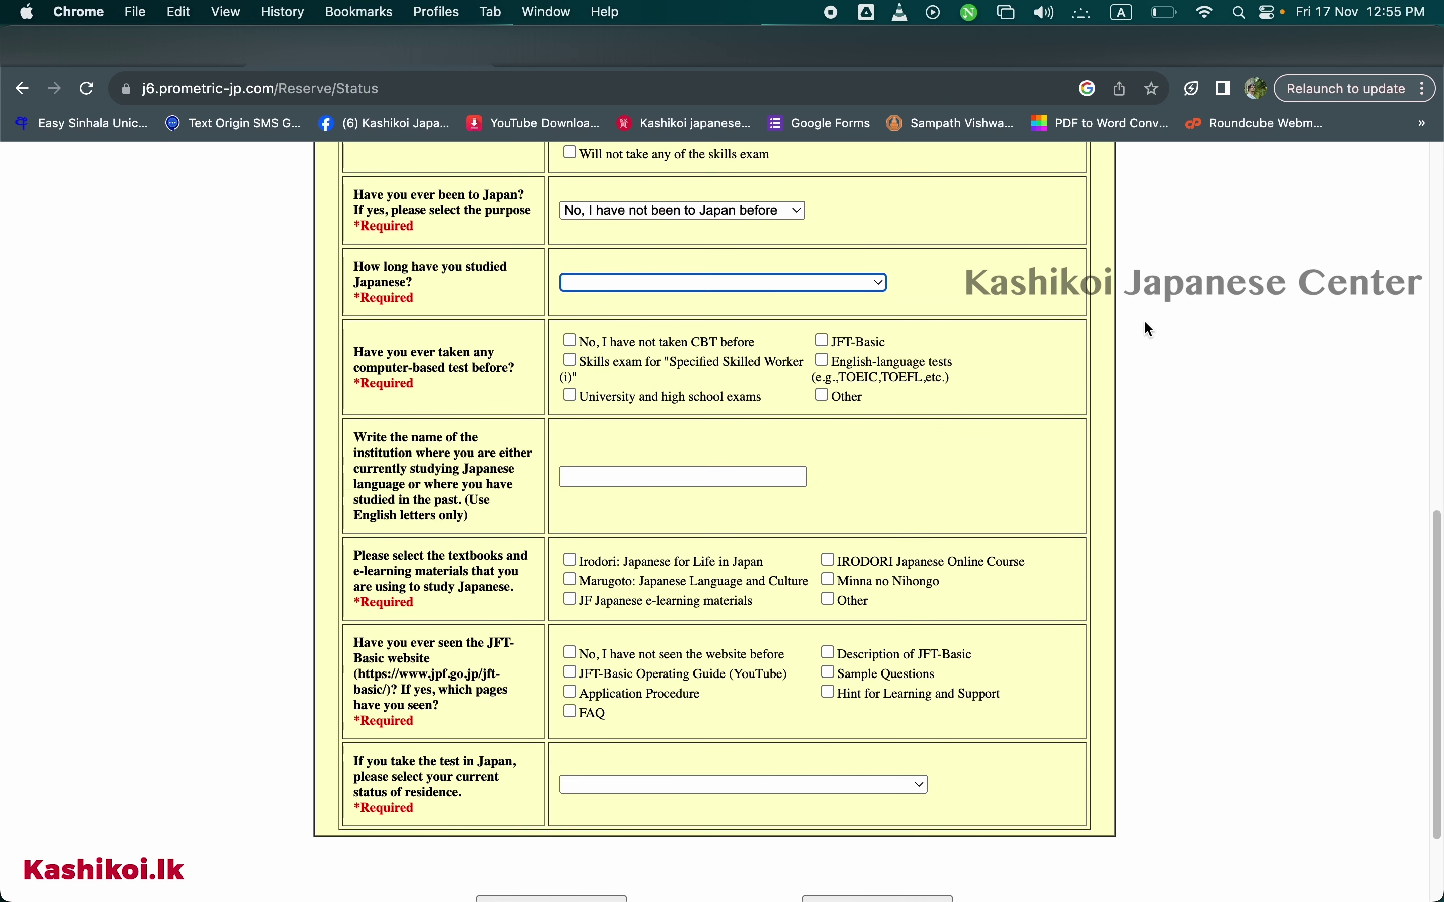
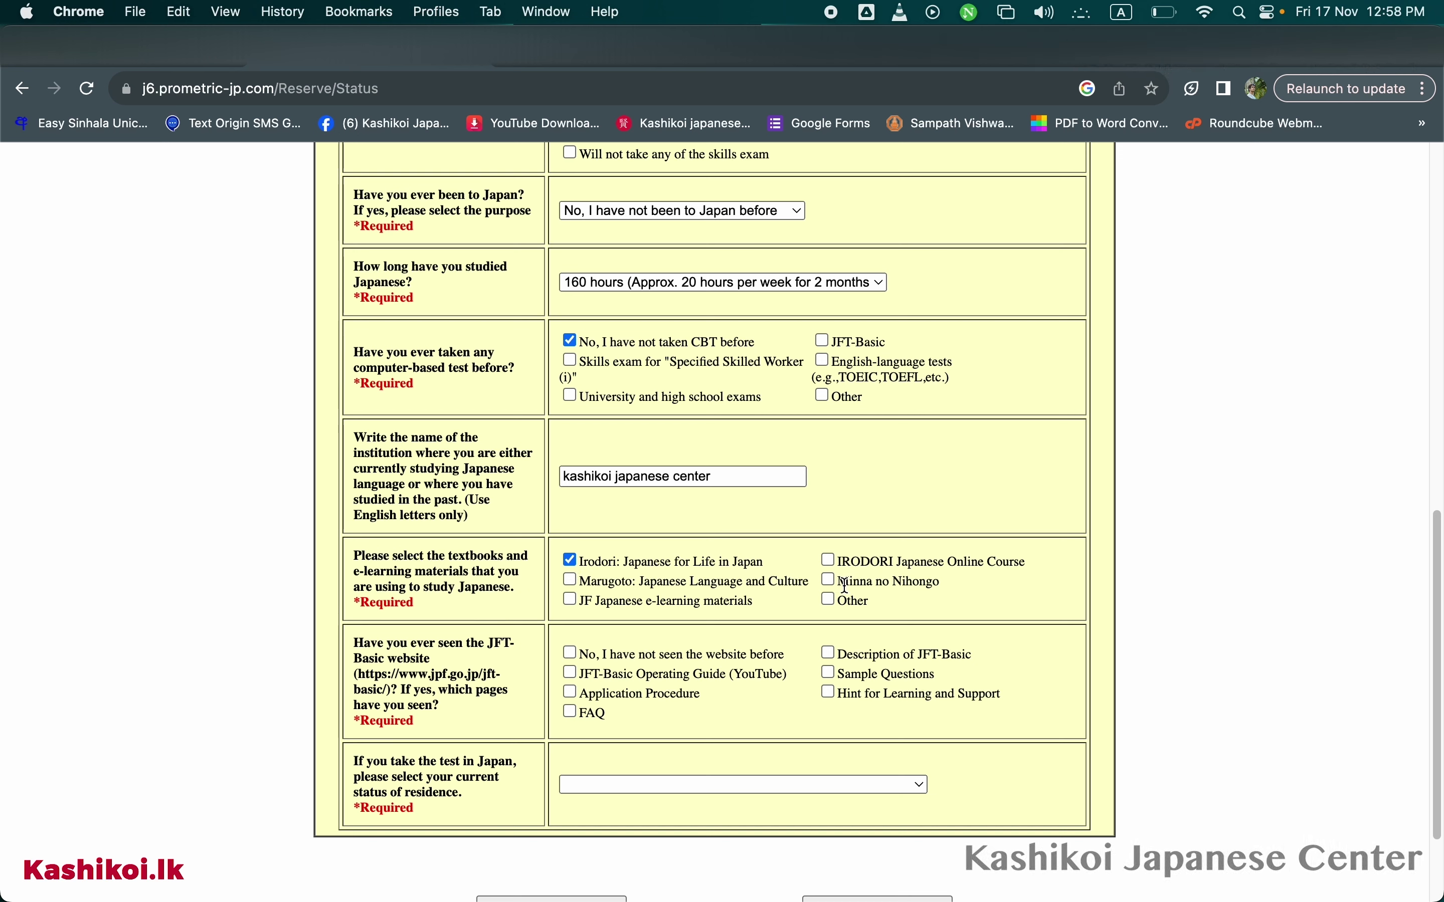
Add Minna no Nihongo and Other as study materials and answer the JFT-Basic website question with "No, I have not seen the website before".
left_click(829, 579)
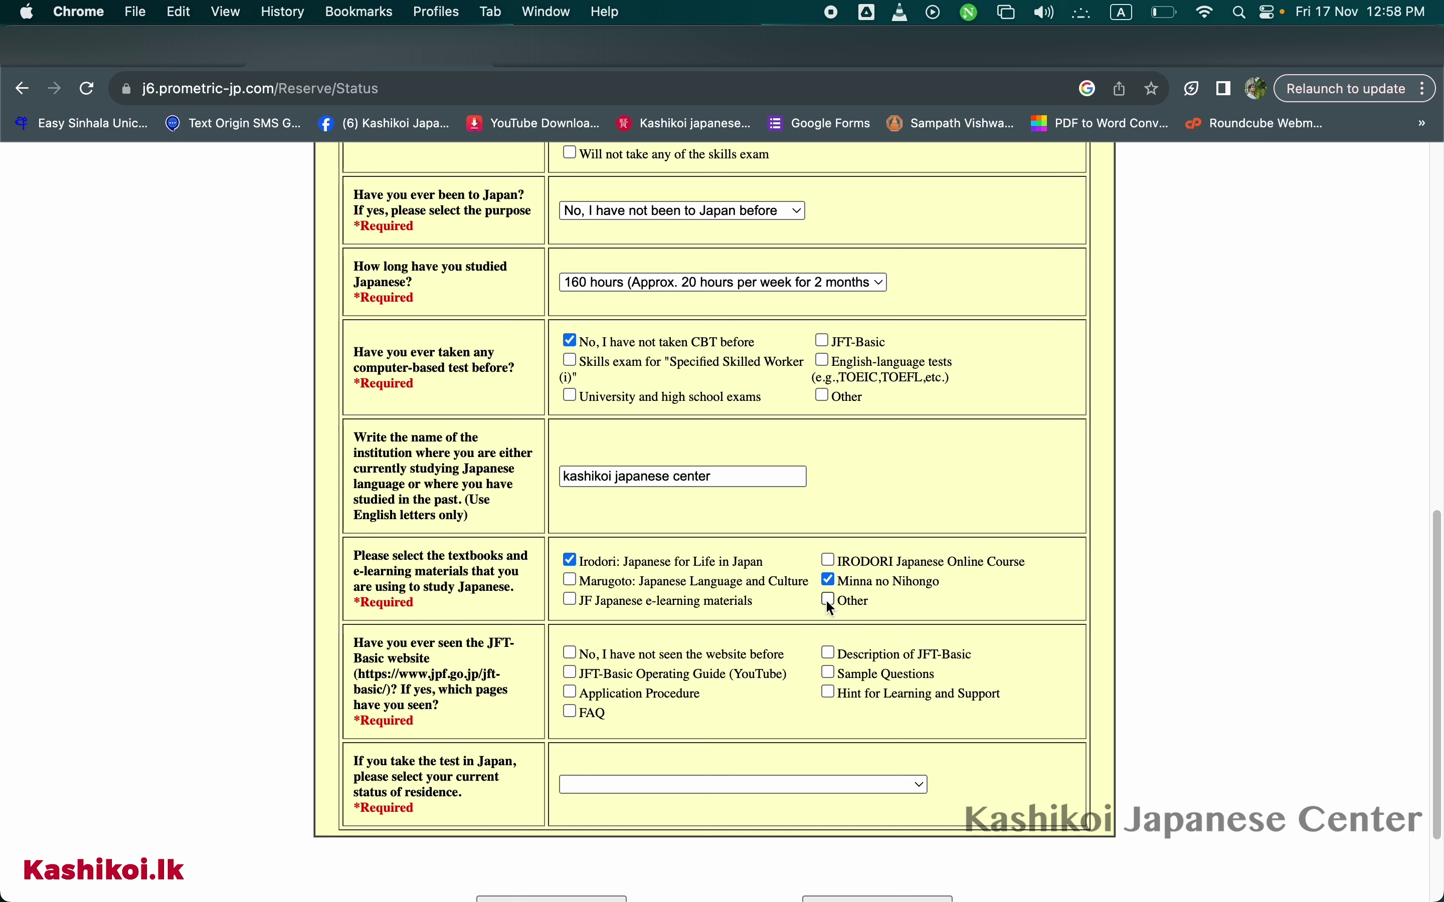
left_click(828, 598)
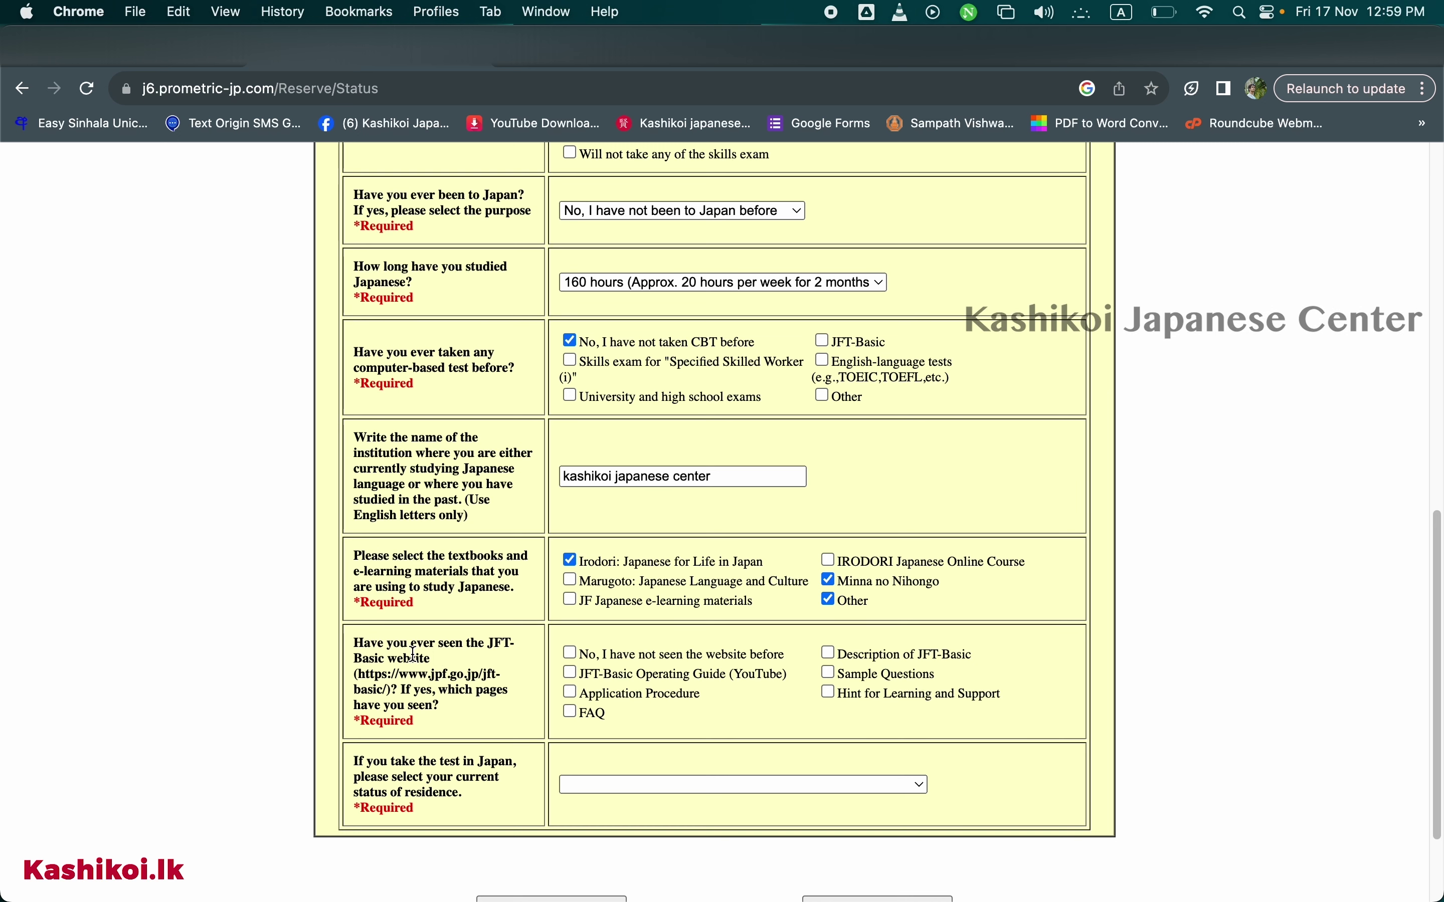
left_click(570, 653)
Set the residence status to "I will not take the test in Japan." and submit the survey through its confirmation page.
scroll(597, 758, "down", 3)
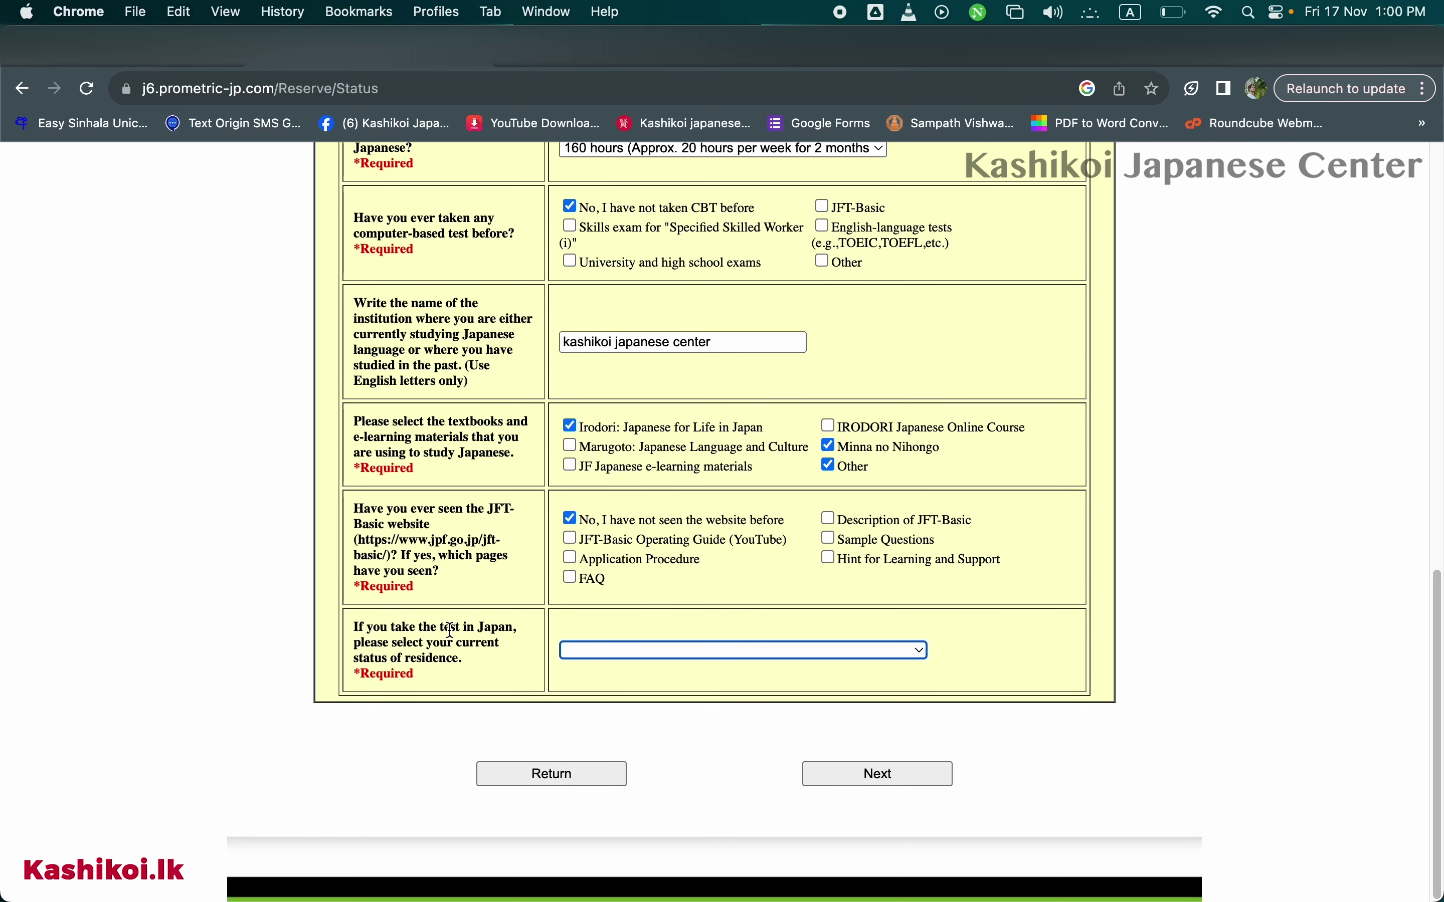
left_click(569, 649)
left_click(656, 672)
left_click(877, 773)
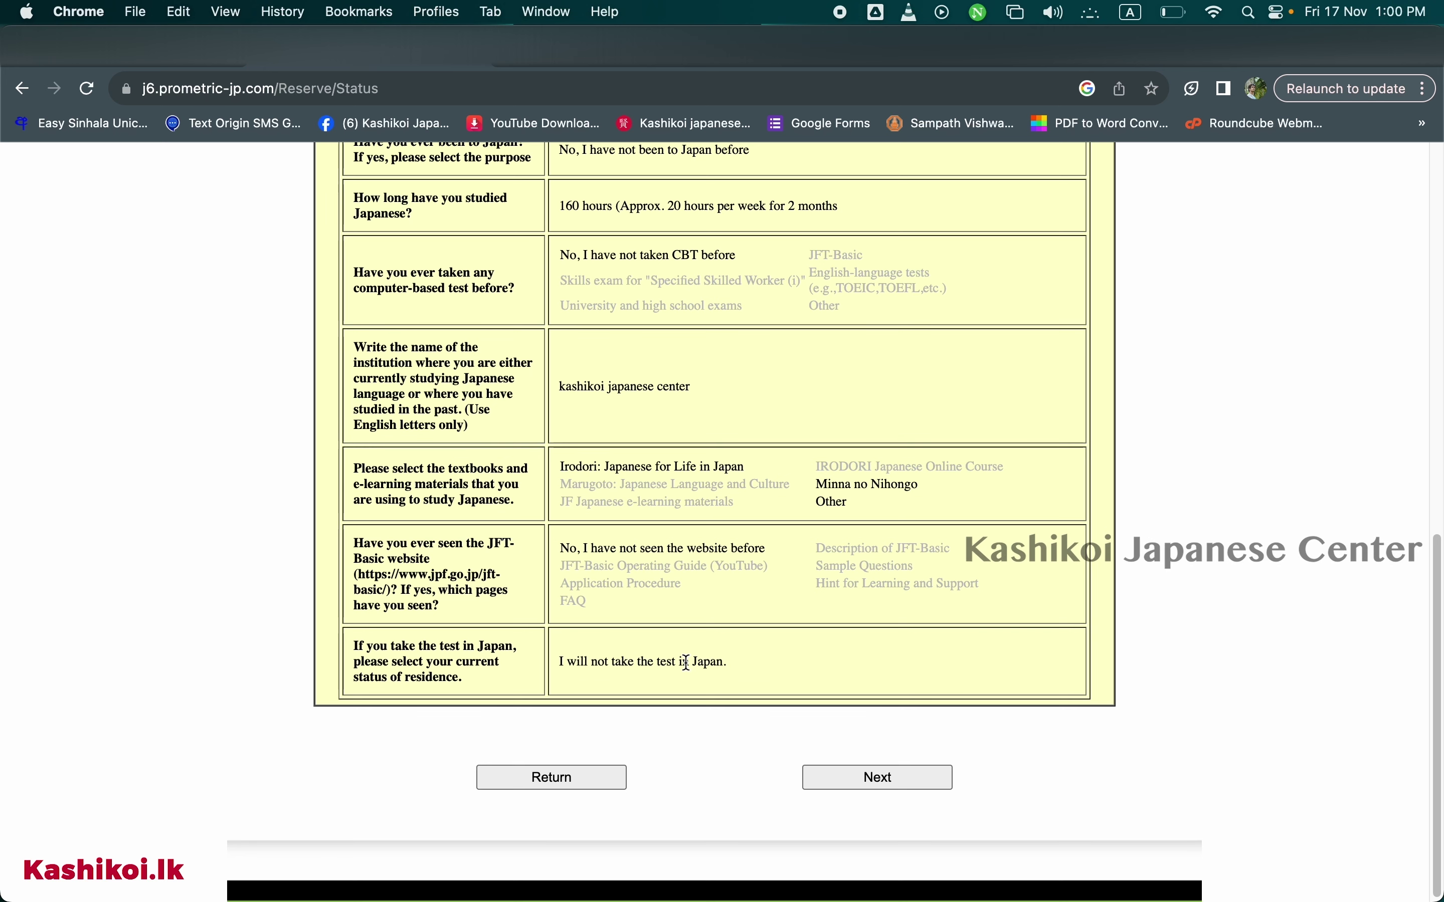
left_click(862, 784)
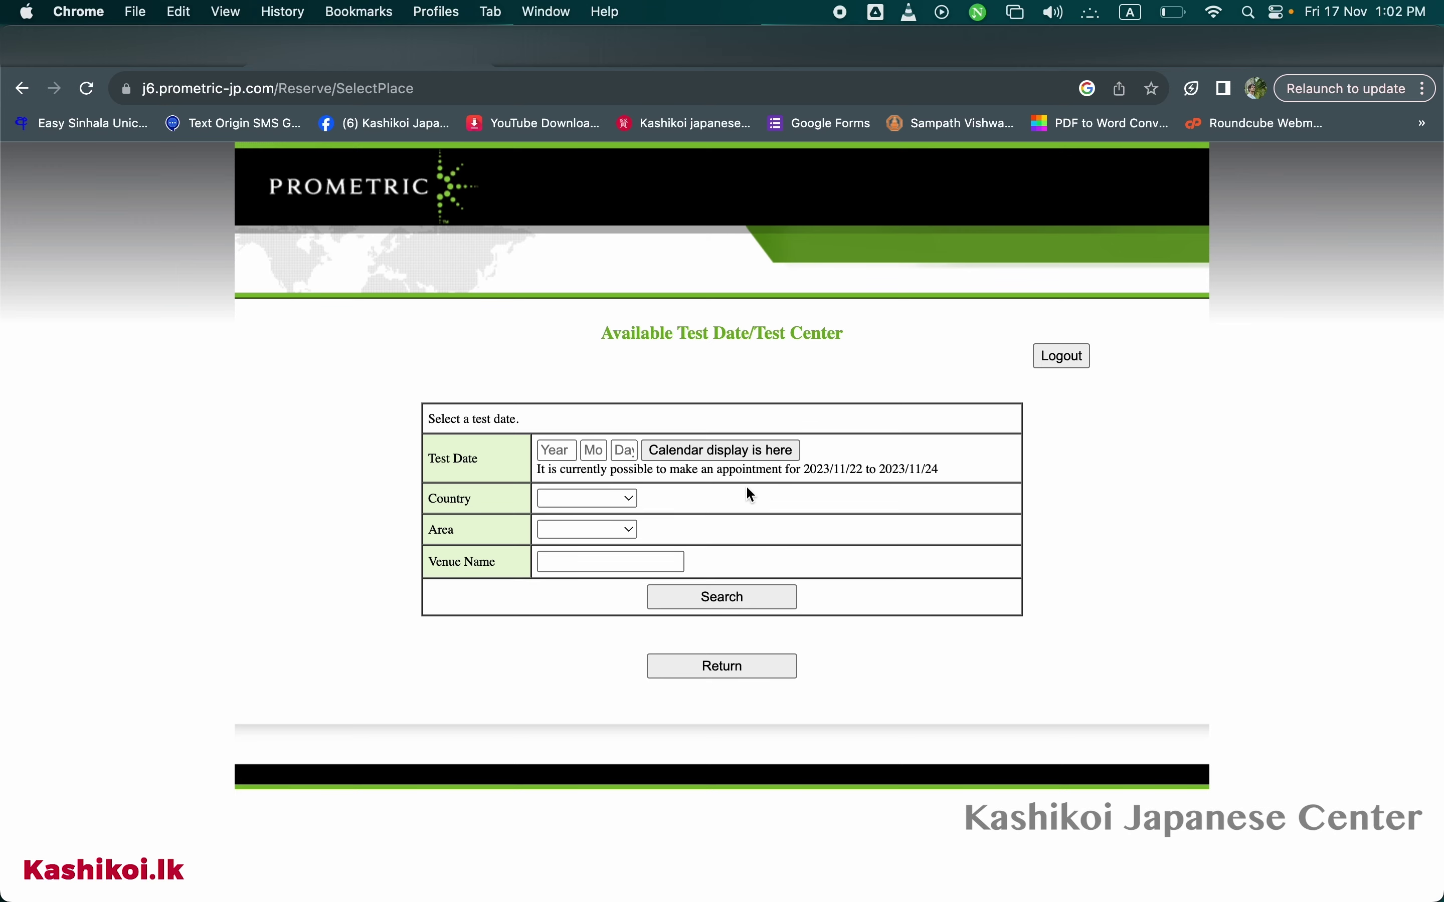
Set the test date to 2023/11/23 and the country to Sri Lanka, and search for available test slots.
left_click(701, 449)
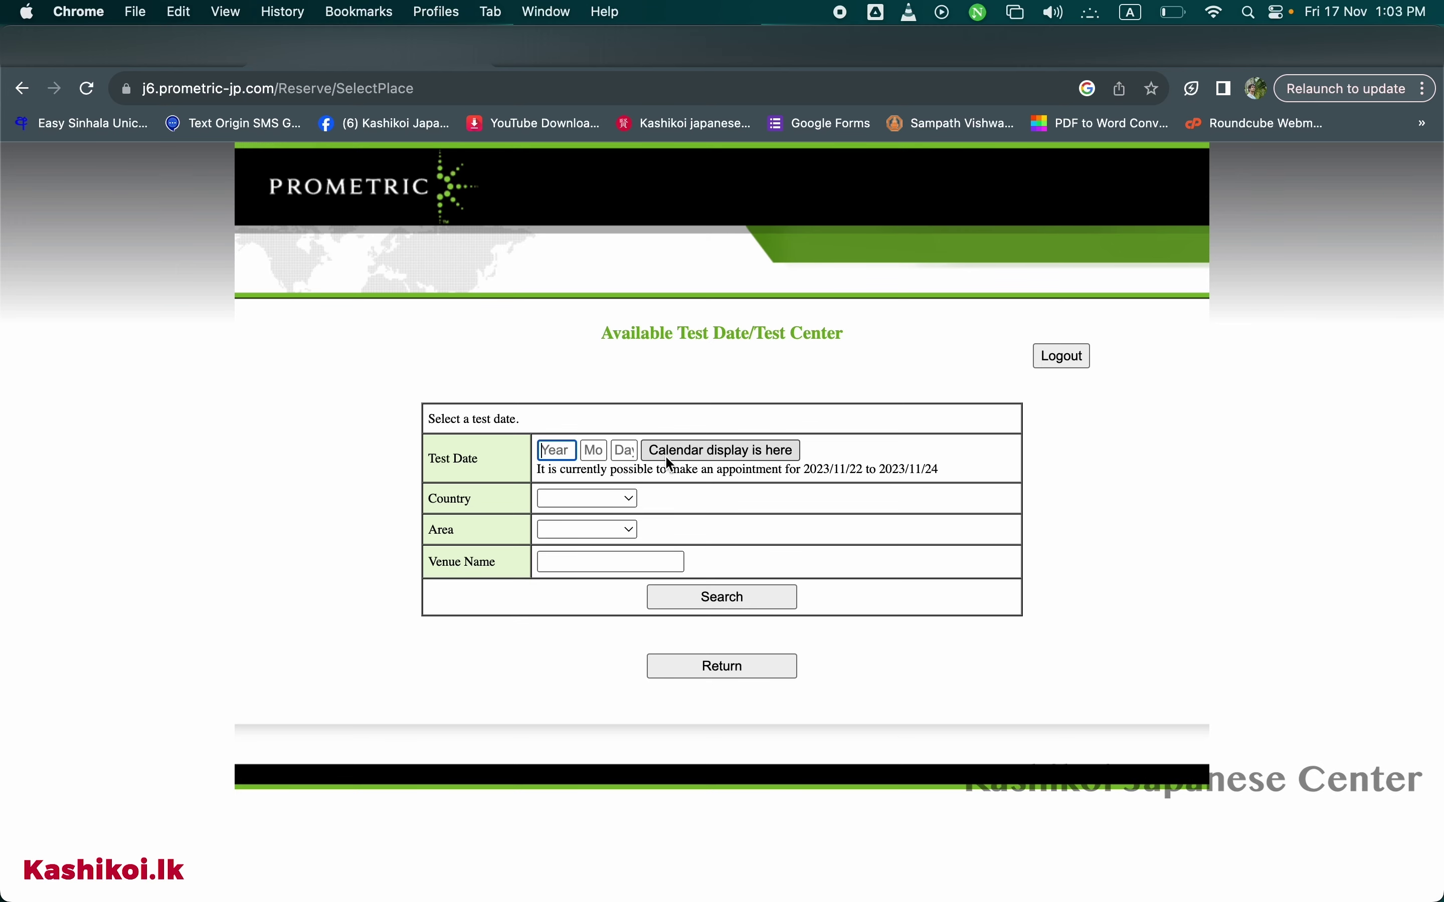
left_click(739, 451)
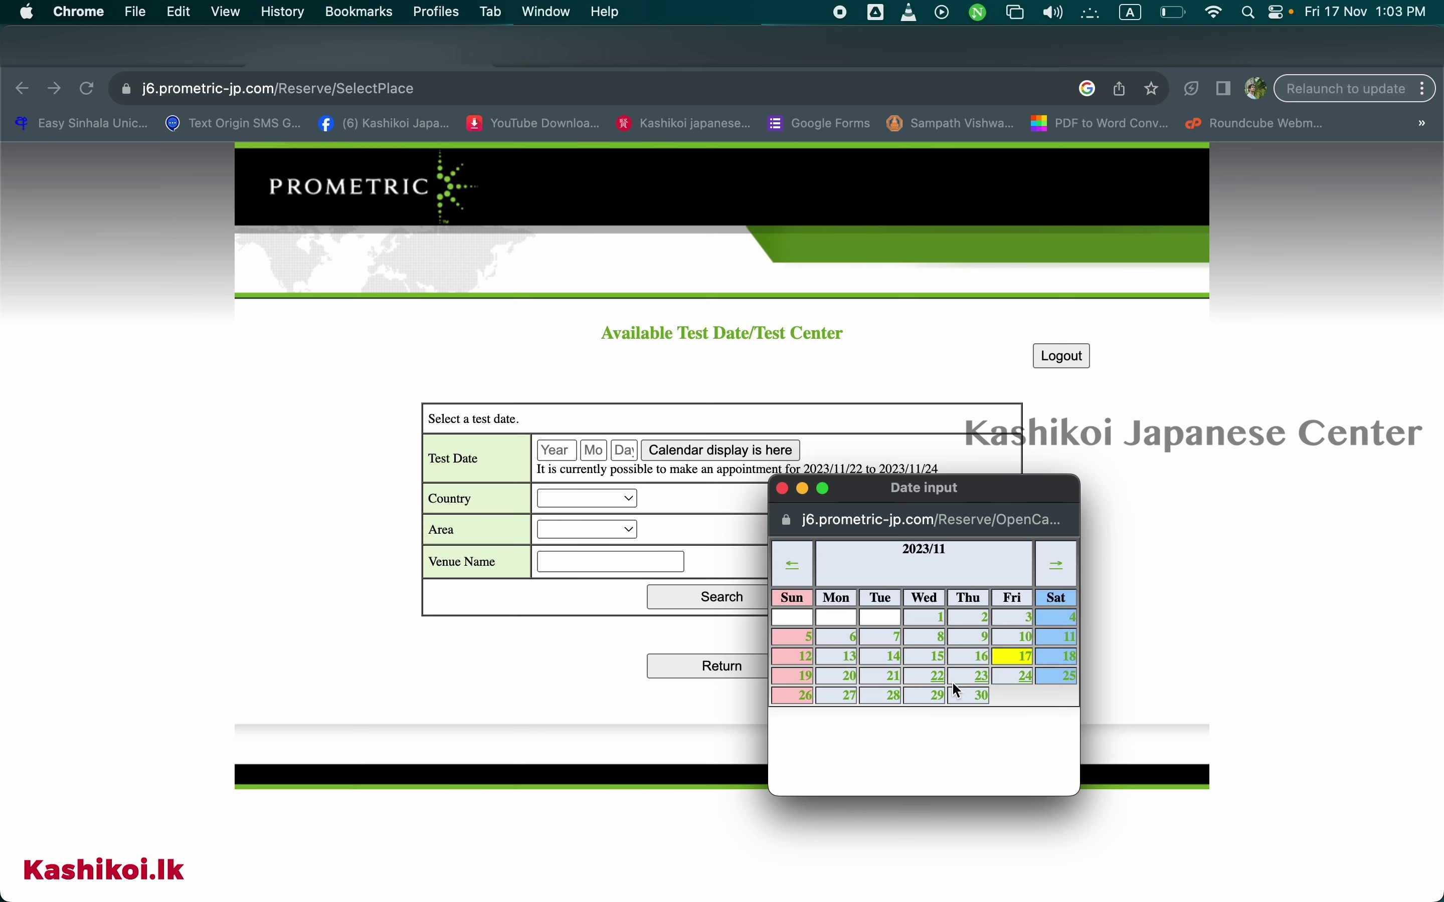
left_click(981, 683)
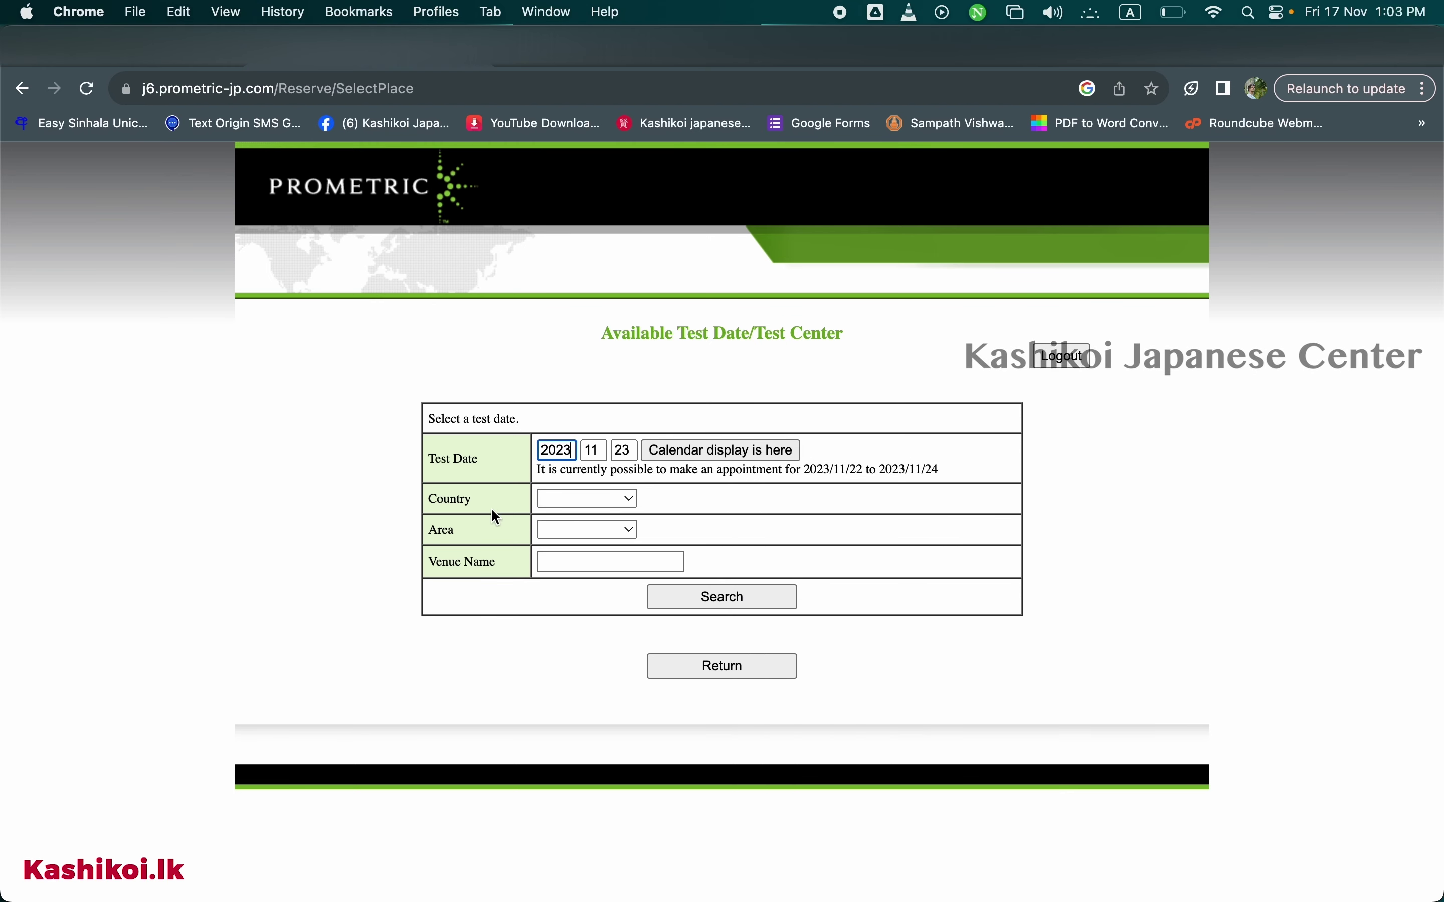
left_click(630, 501)
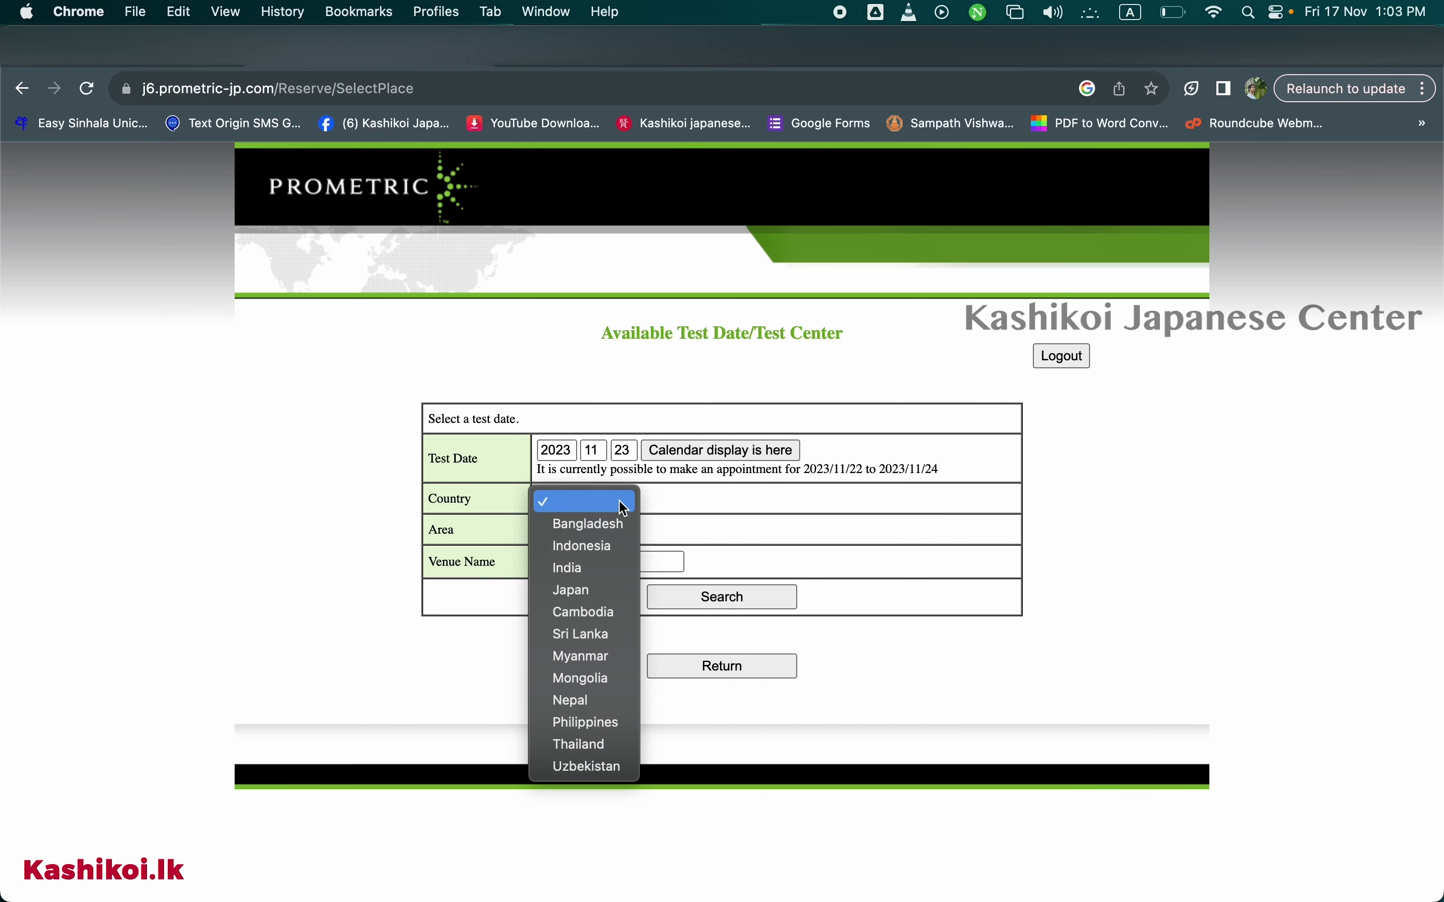
left_click(583, 635)
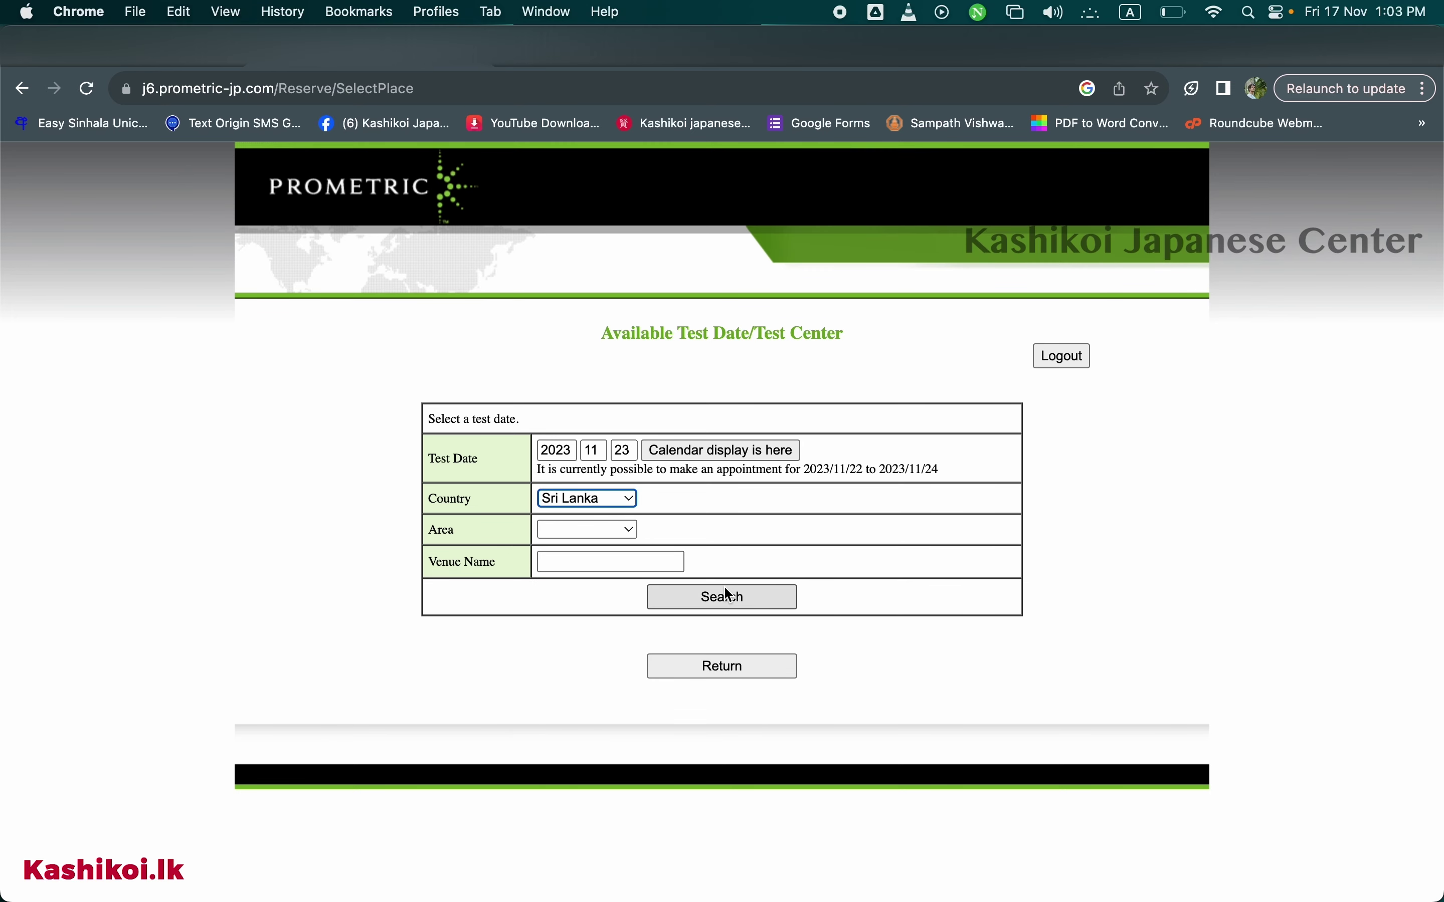
left_click(722, 603)
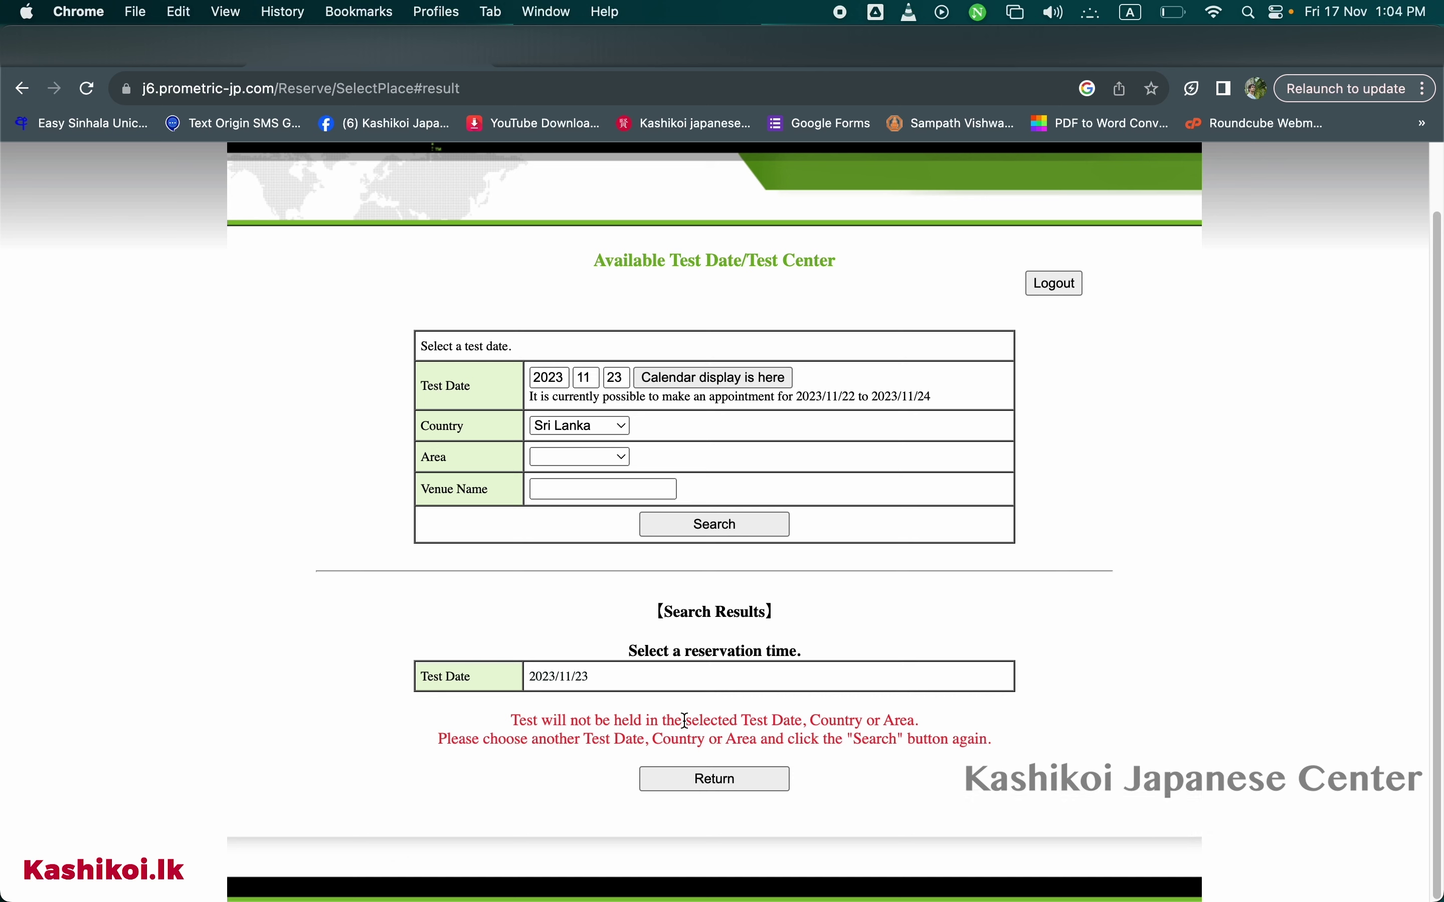
Change the test date to 2023/11/22 and search the Sri Lanka test slots again.
left_click(701, 382)
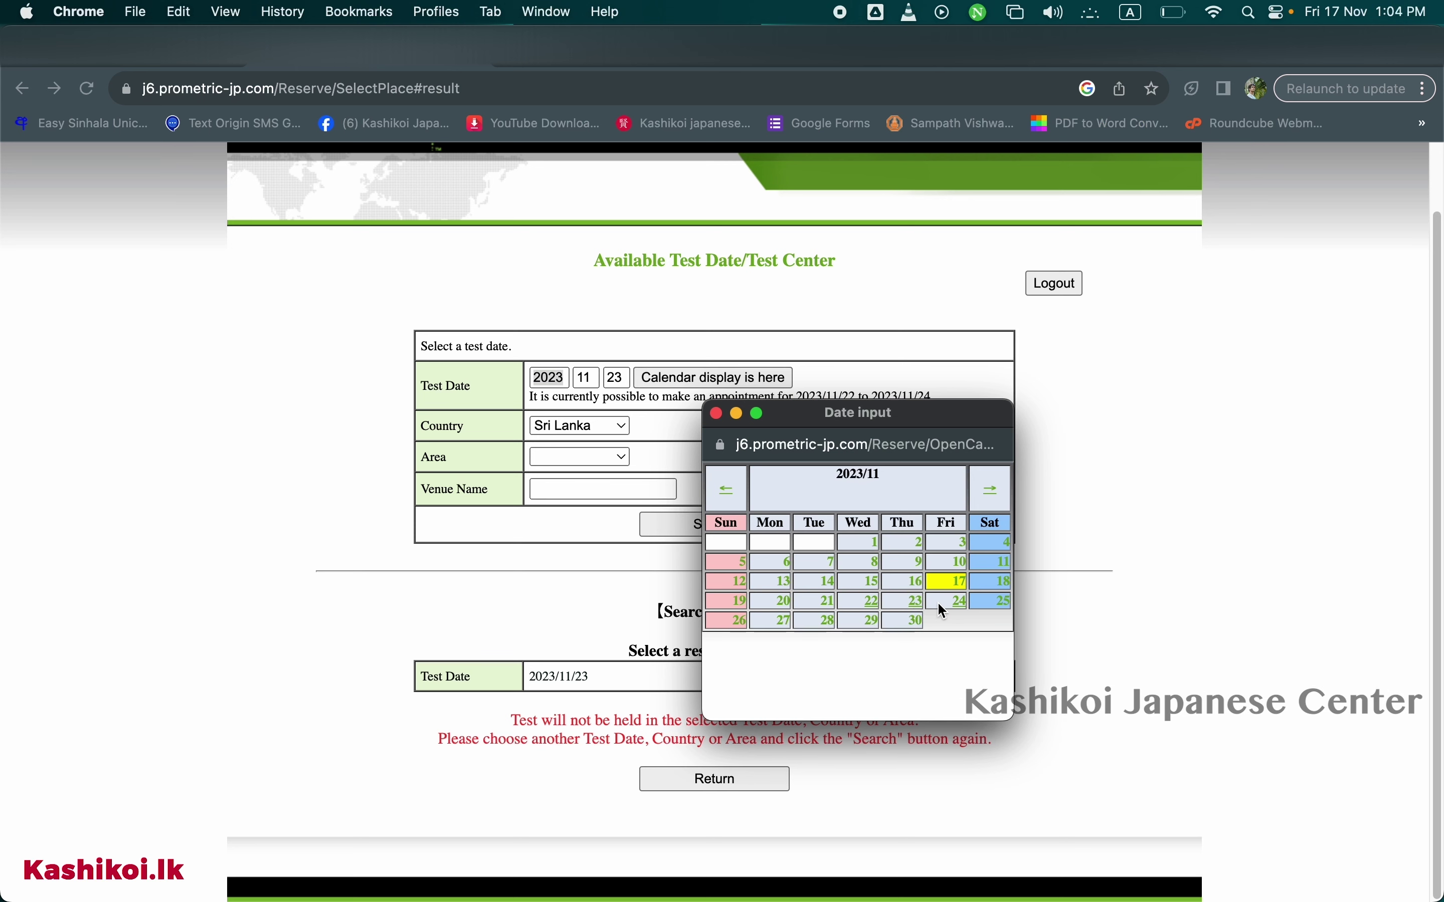
left_click(877, 602)
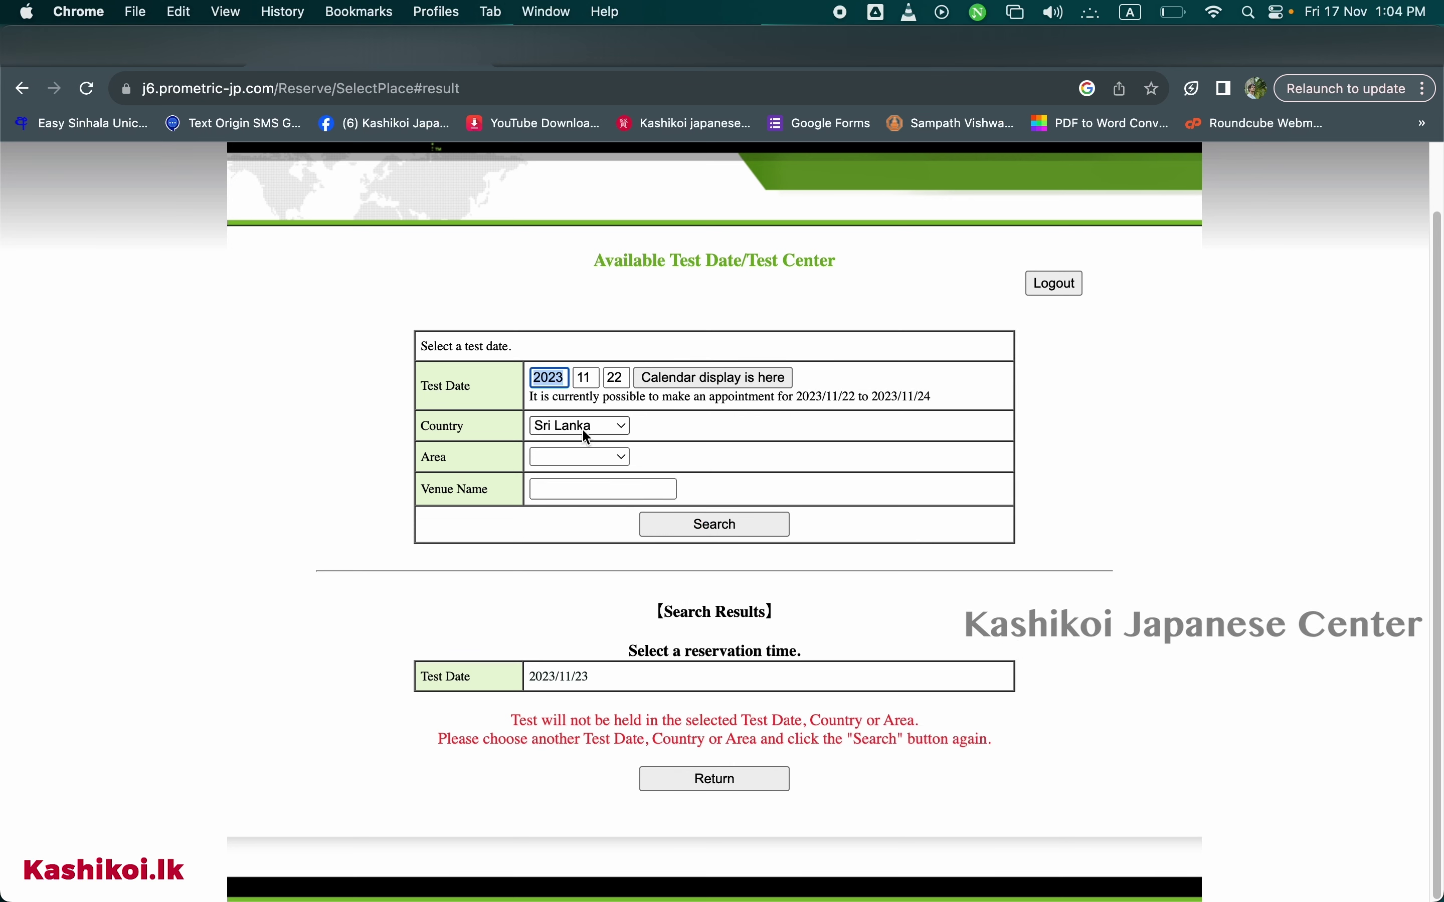
left_click(715, 528)
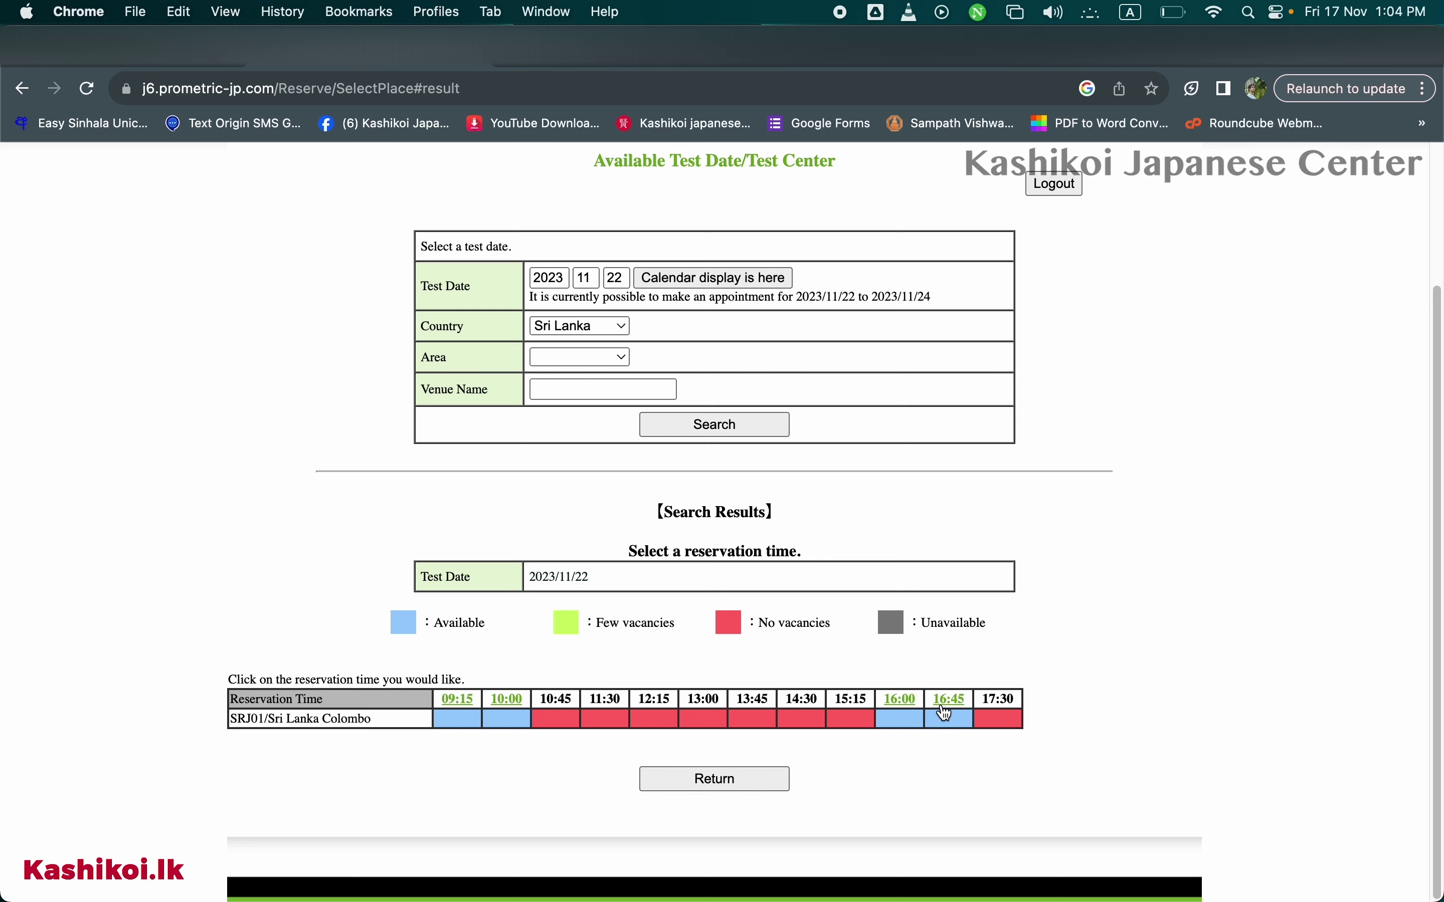
Choose the 10:00 slot at Sri Lanka Colombo and proceed with Credit Card as the payment method.
left_click(511, 723)
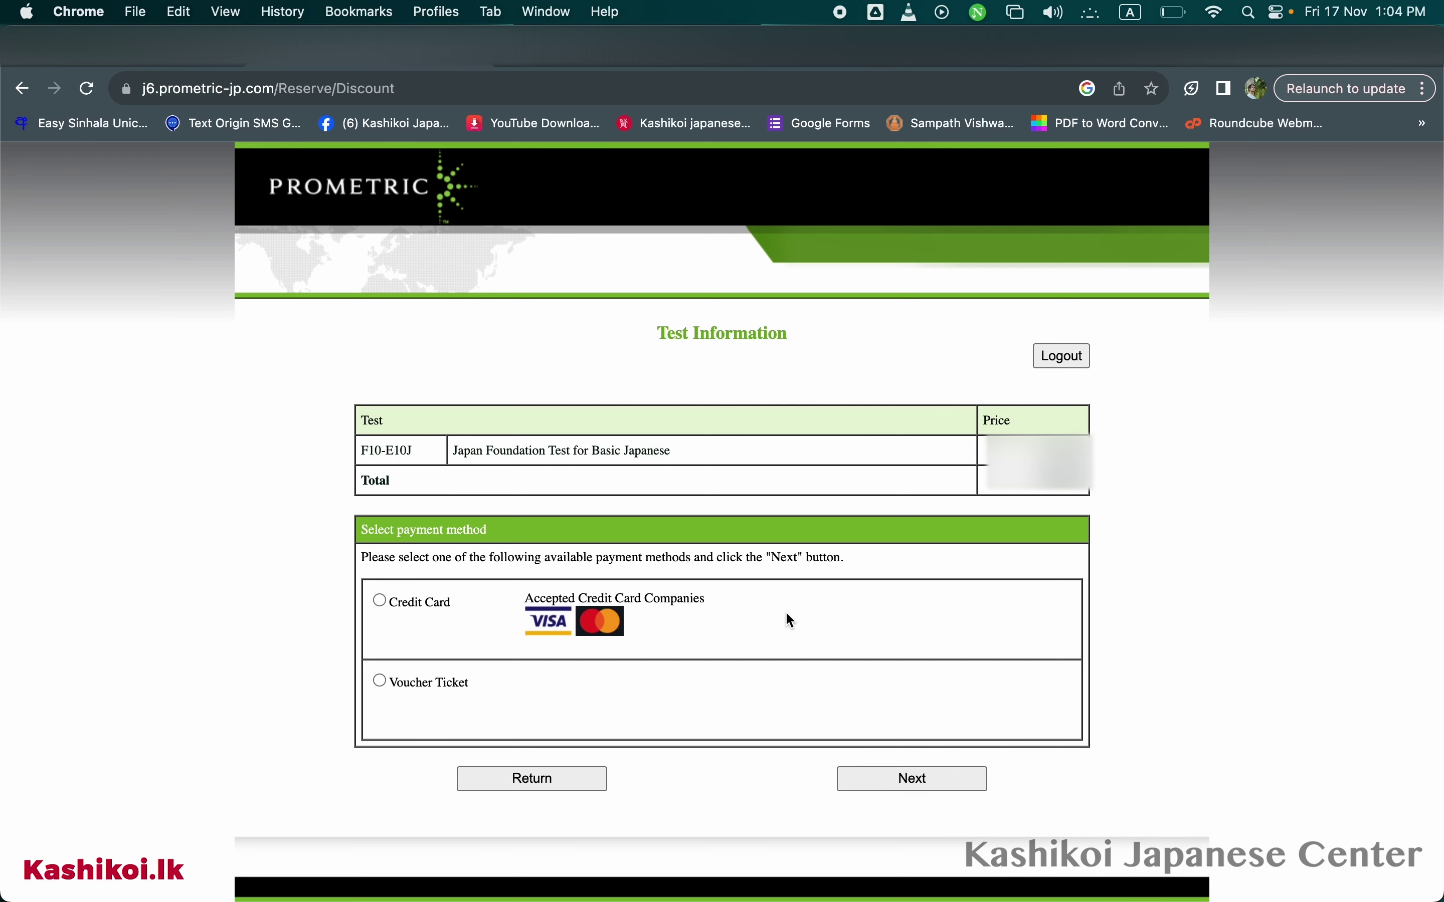
left_click(382, 602)
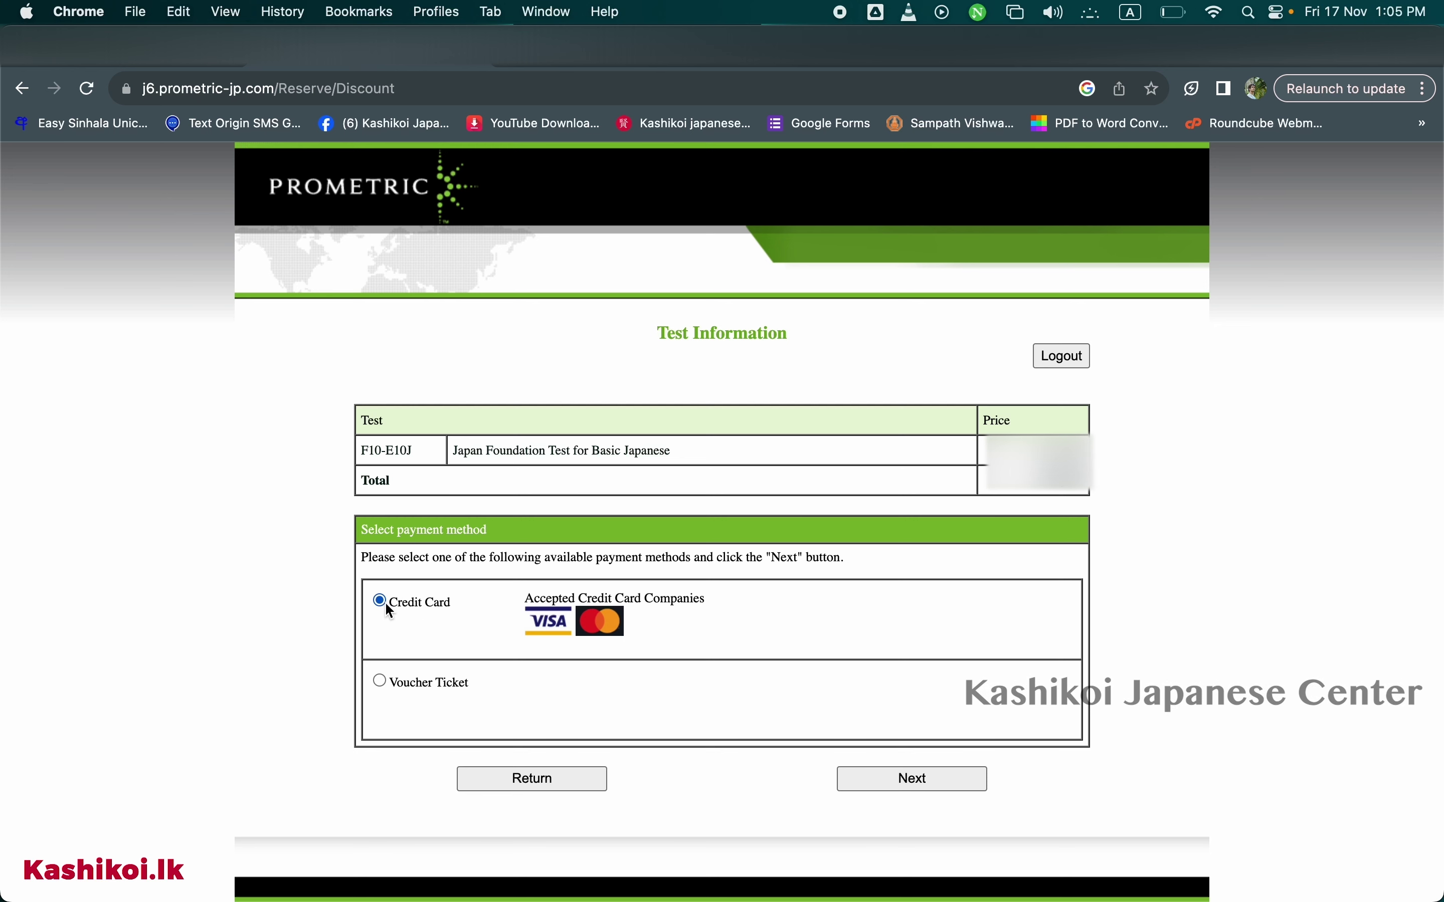
left_click(948, 777)
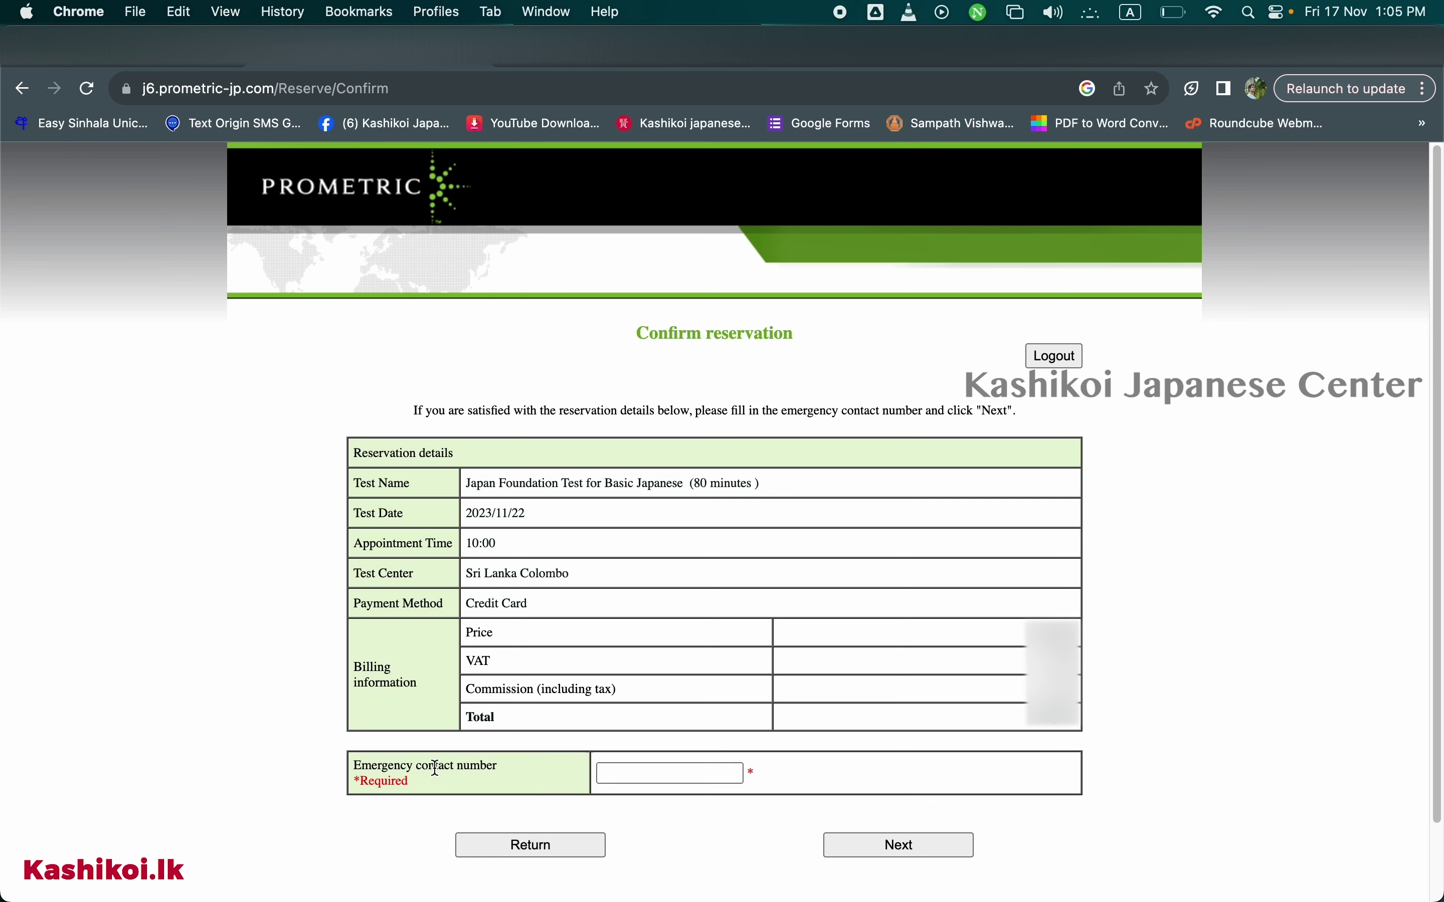
Enter the emergency contact number for the reservation and continue to the credit card payment form.
left_click(662, 774)
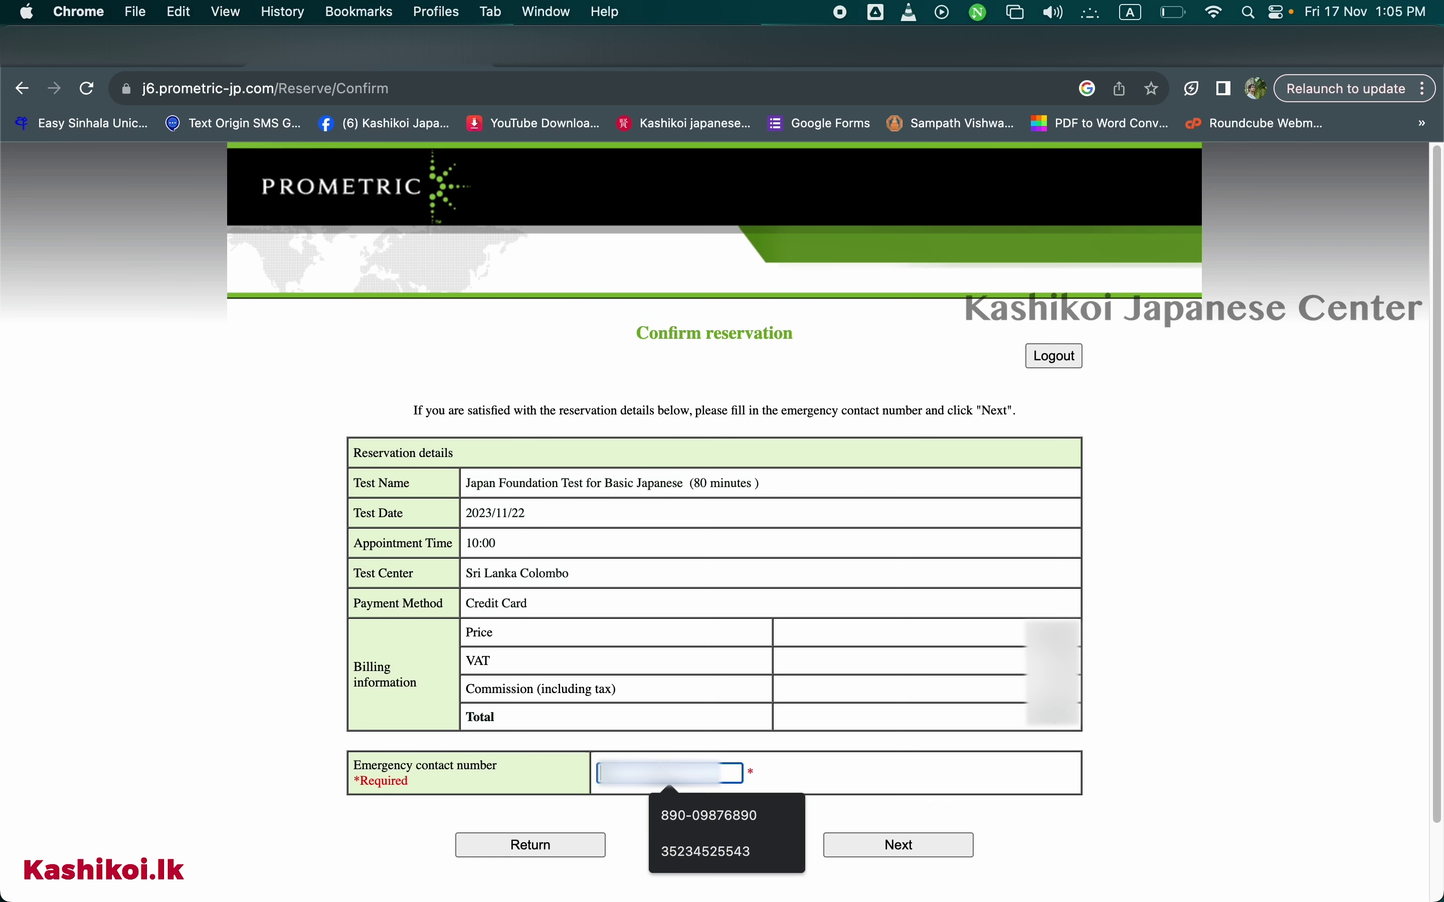
key("Down")
key("Return")
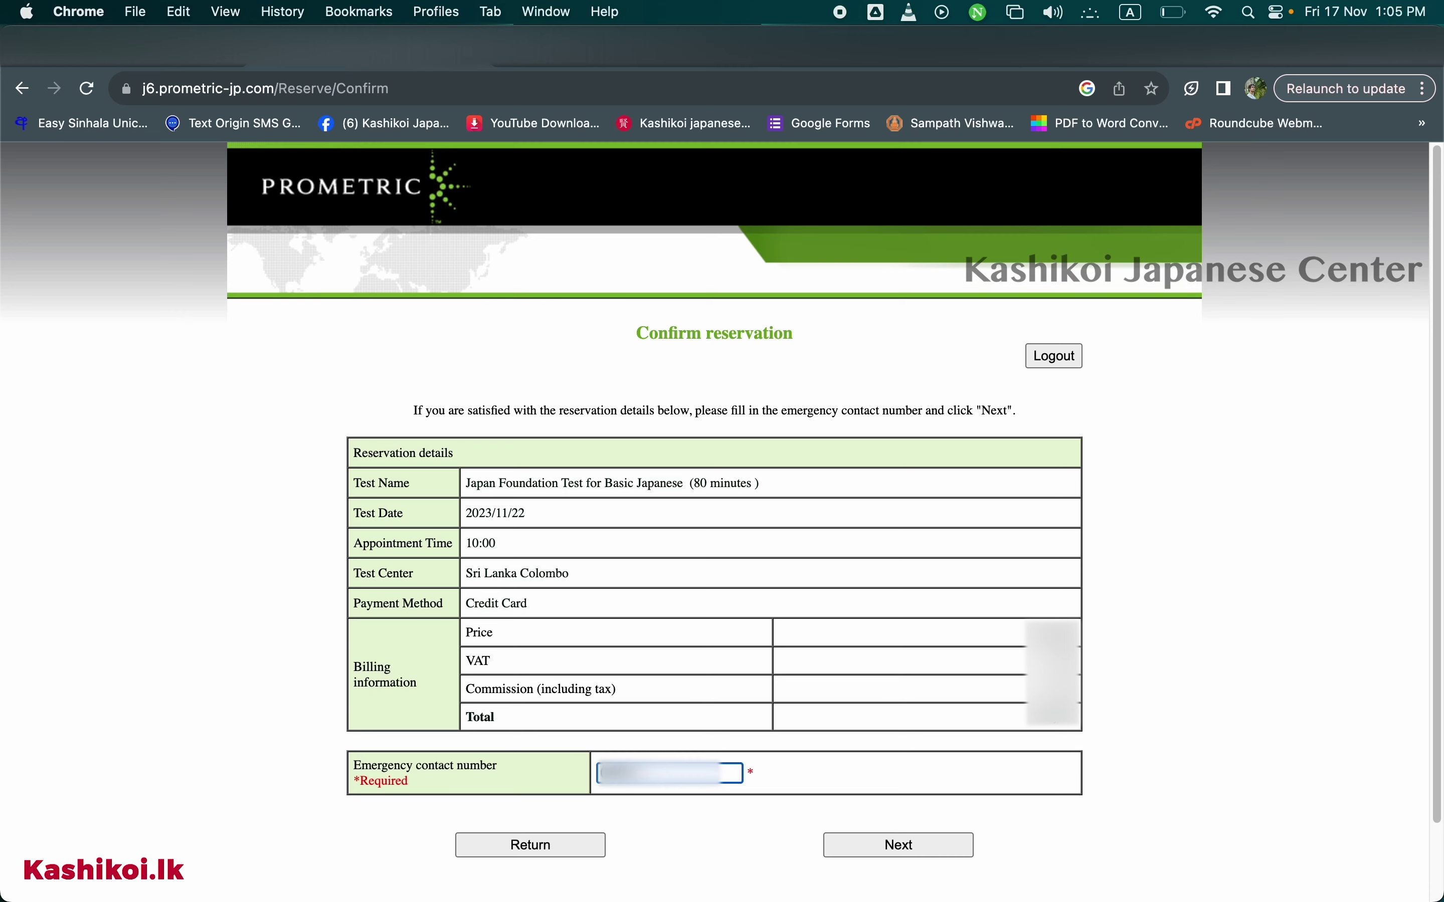
left_click(903, 849)
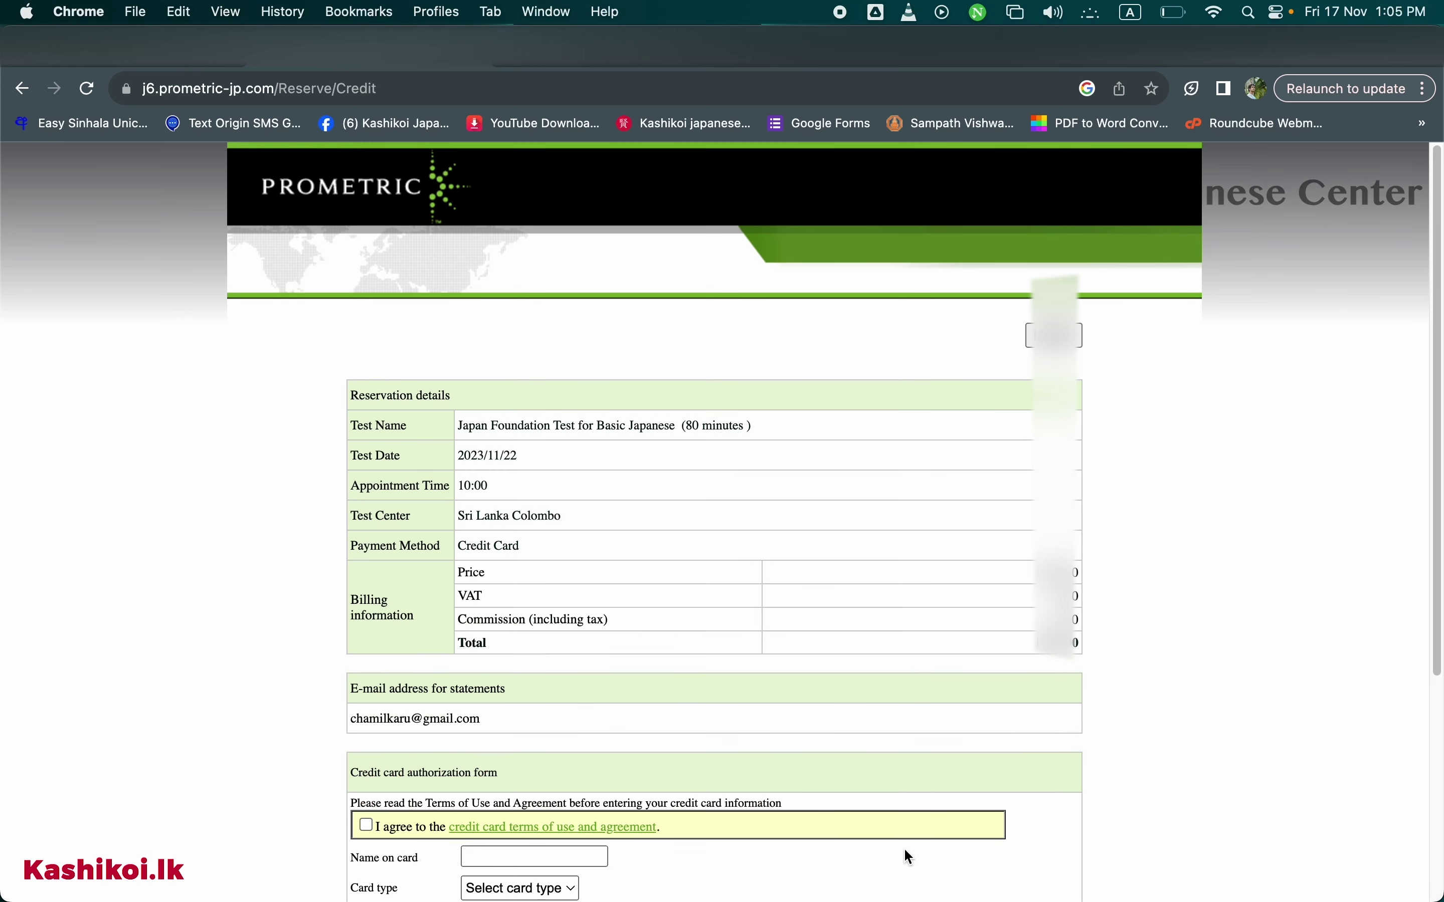
Agree to the credit card terms of use and set the card type to VISA in the authorization form.
scroll(903, 847, "down", 3)
scroll(904, 847, "down", 2)
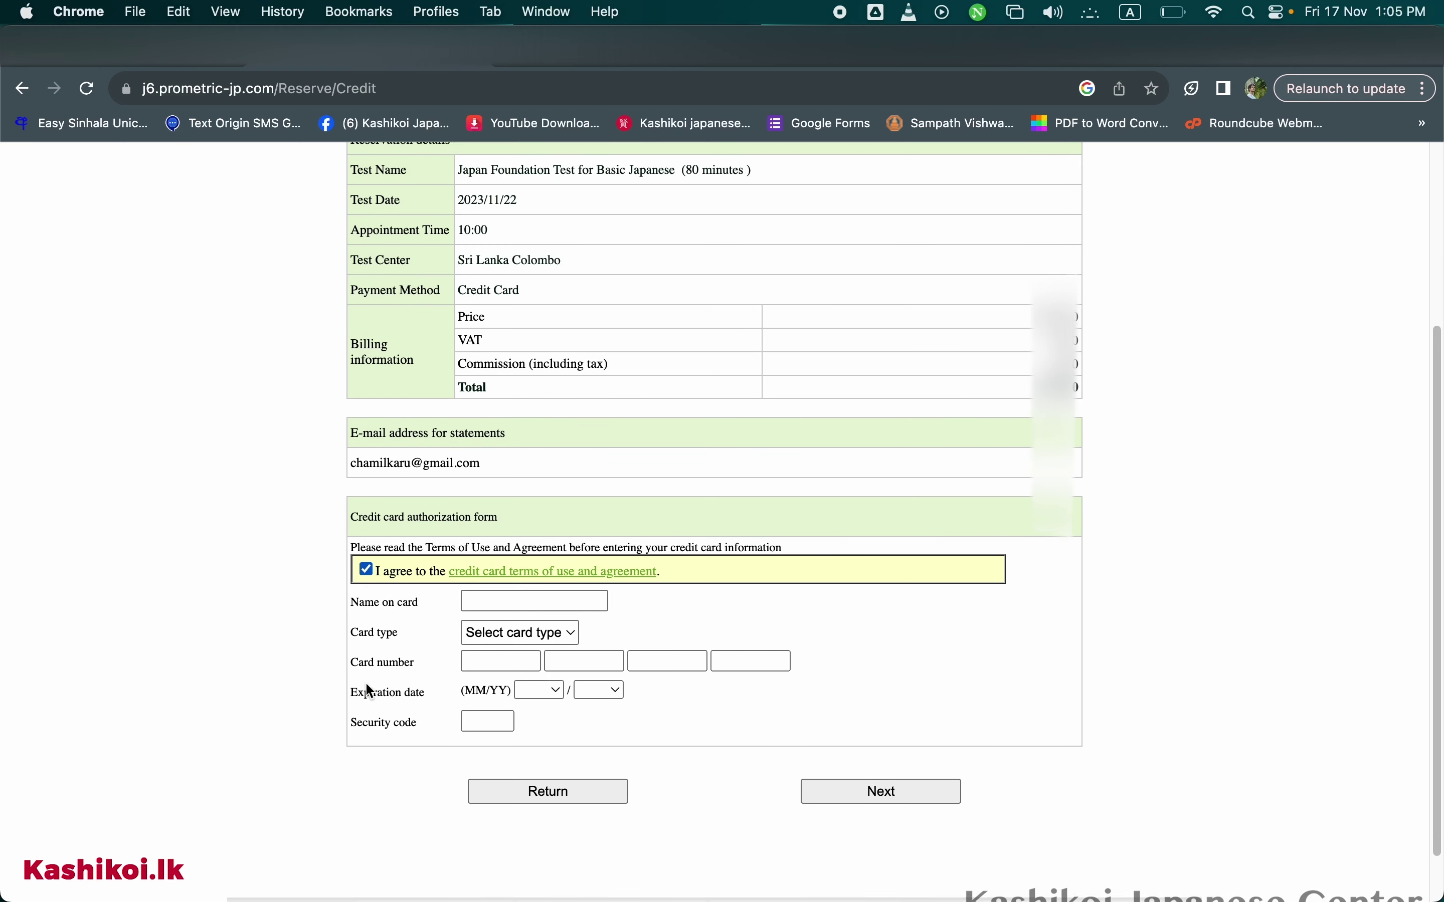
scroll(610, 605, "down", 1)
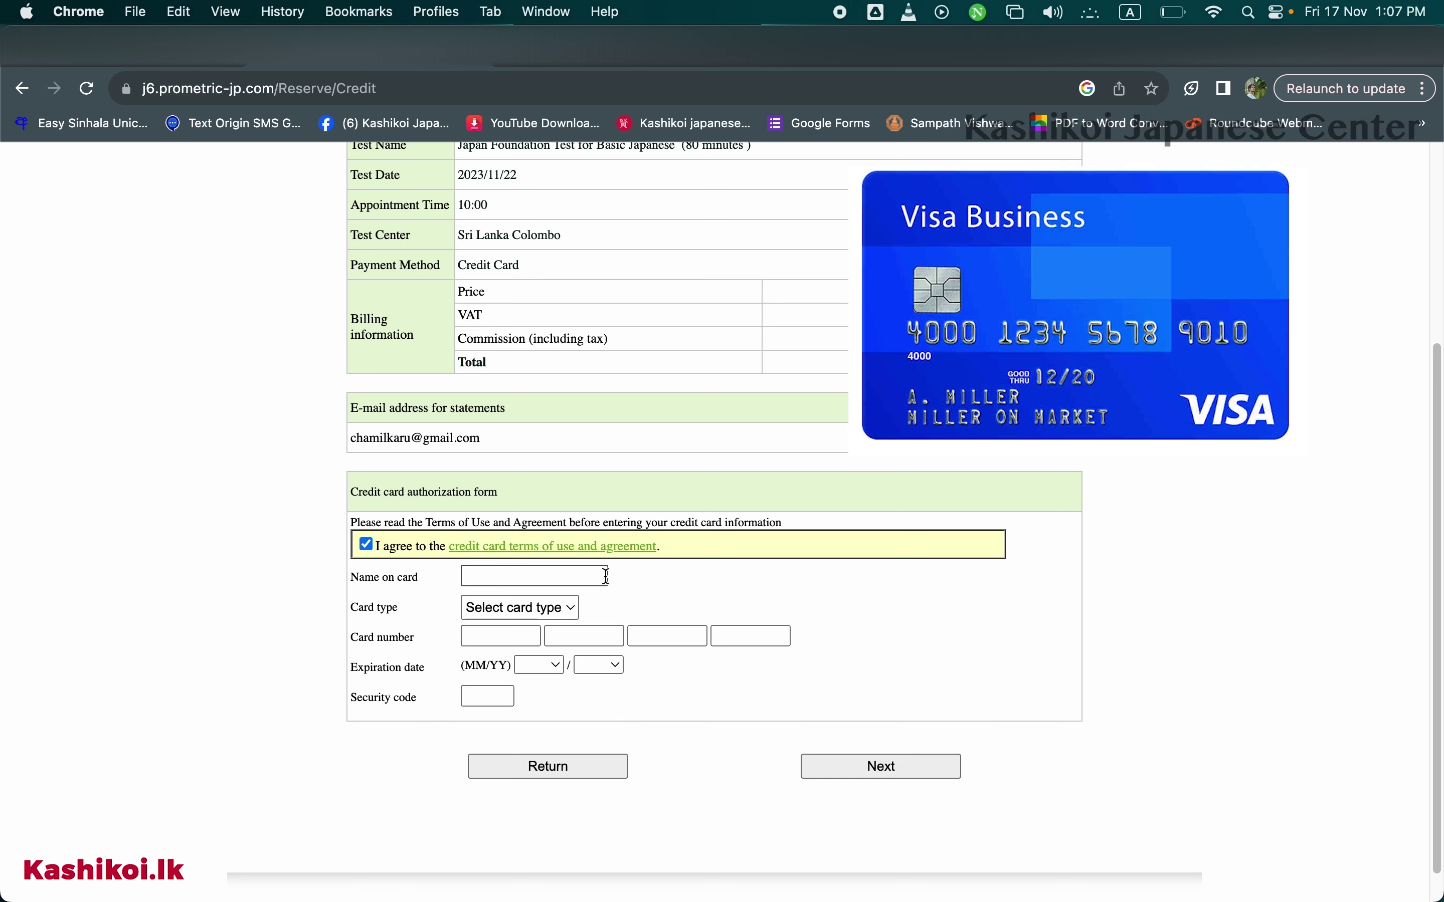
left_click(570, 607)
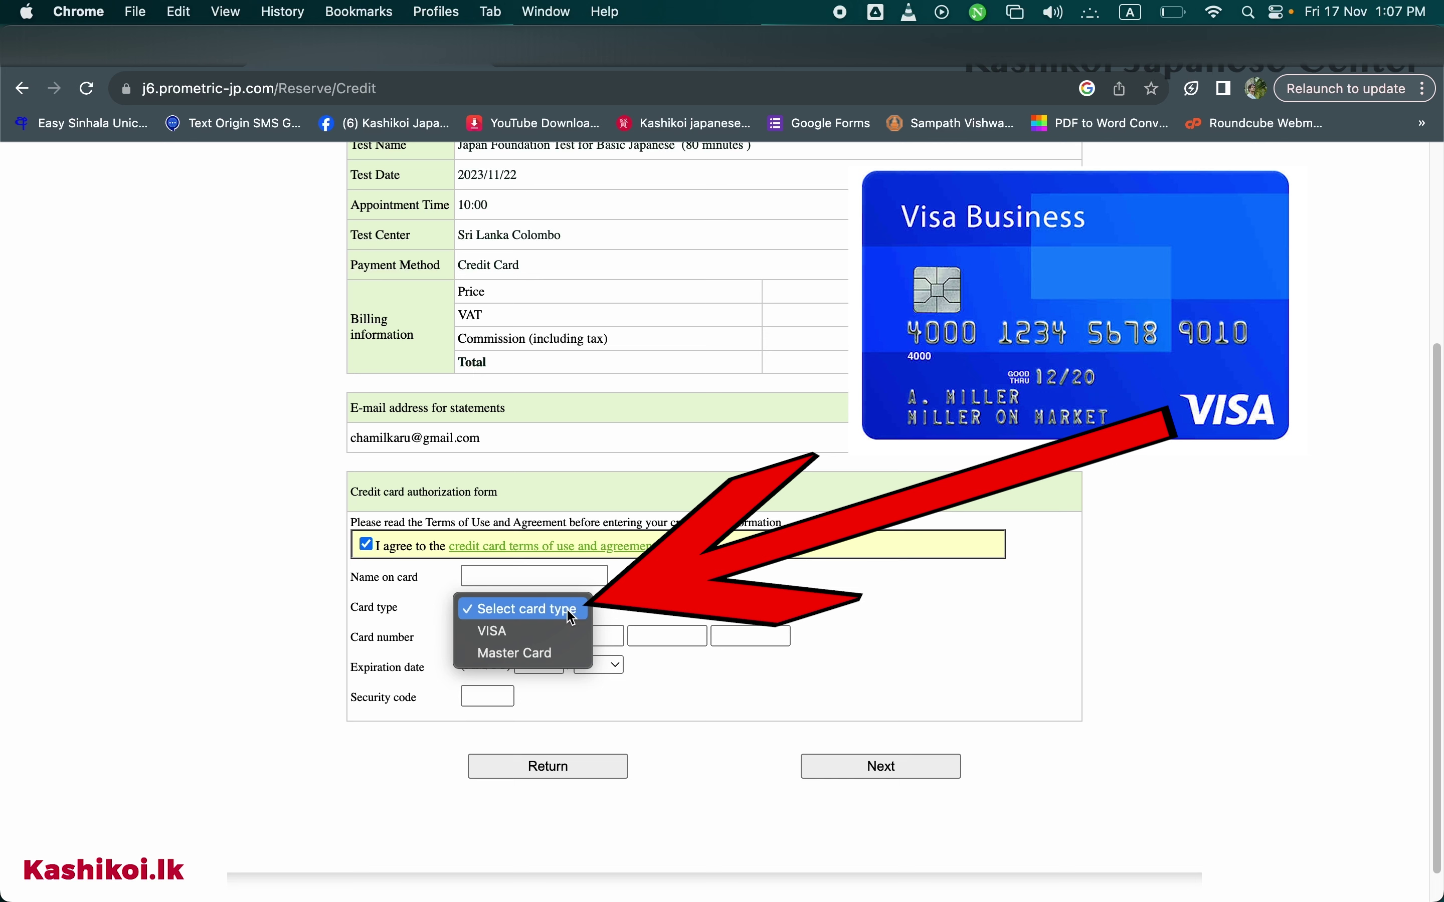
left_click(499, 631)
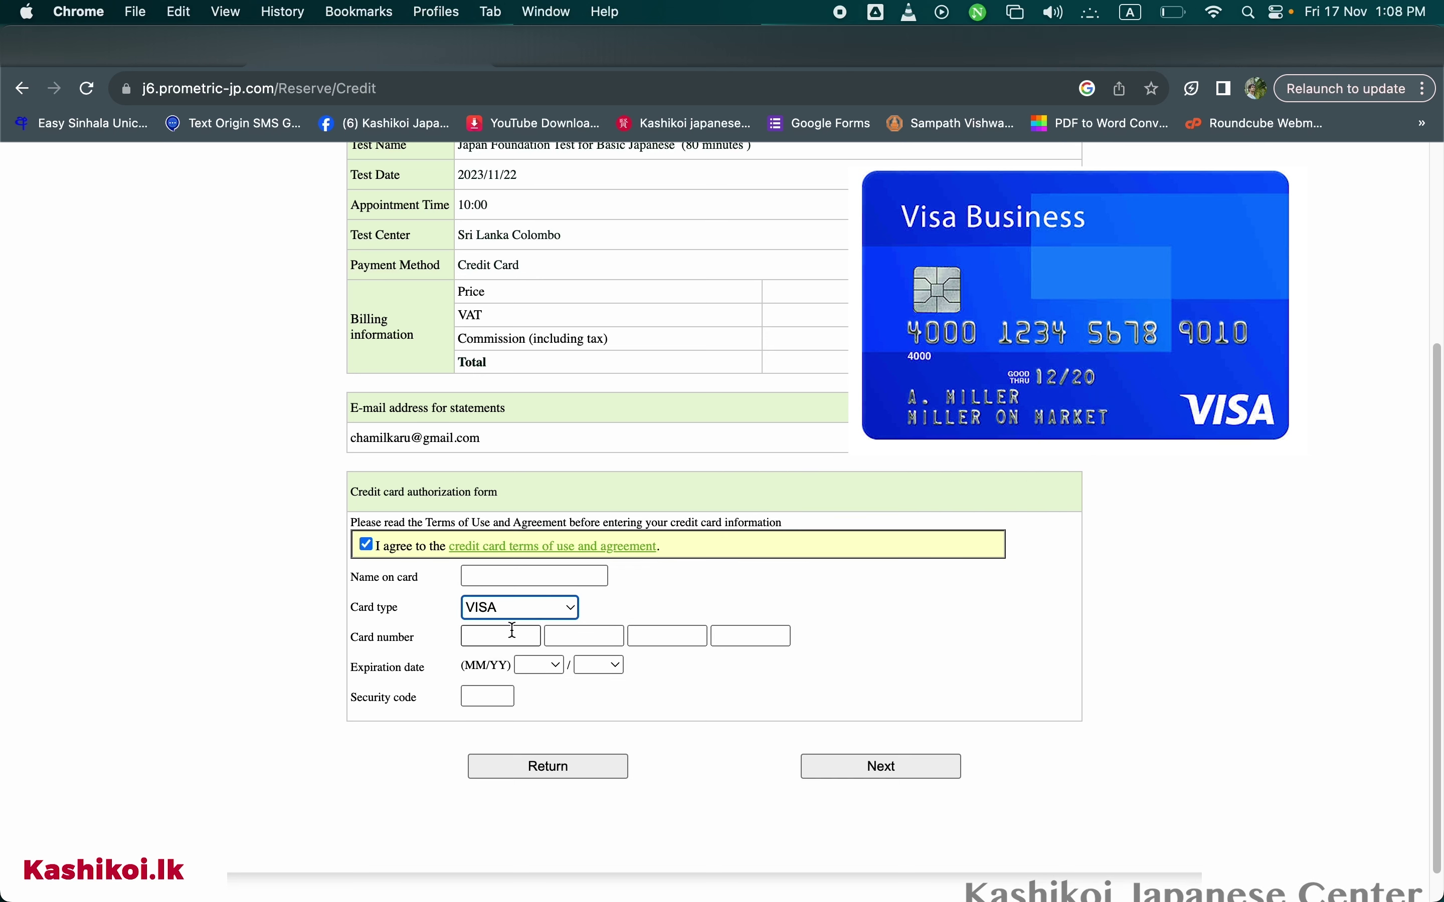